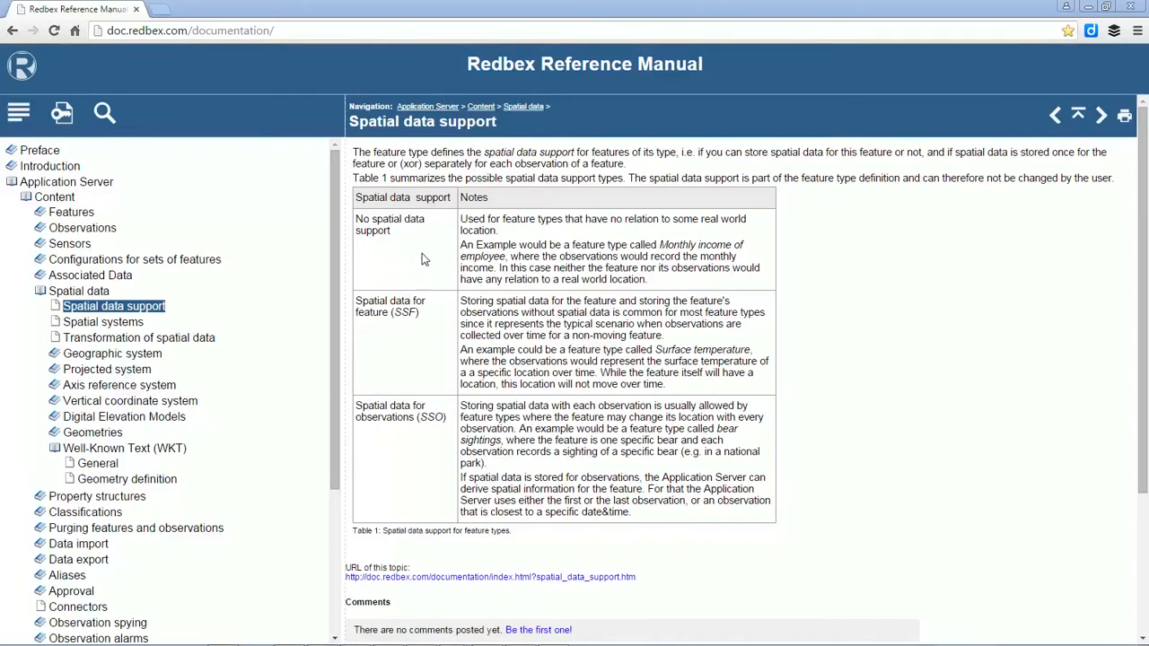
- Switch to the Redbex client and execute the Spatial Systems view to list its member features
double_click(409, 311)
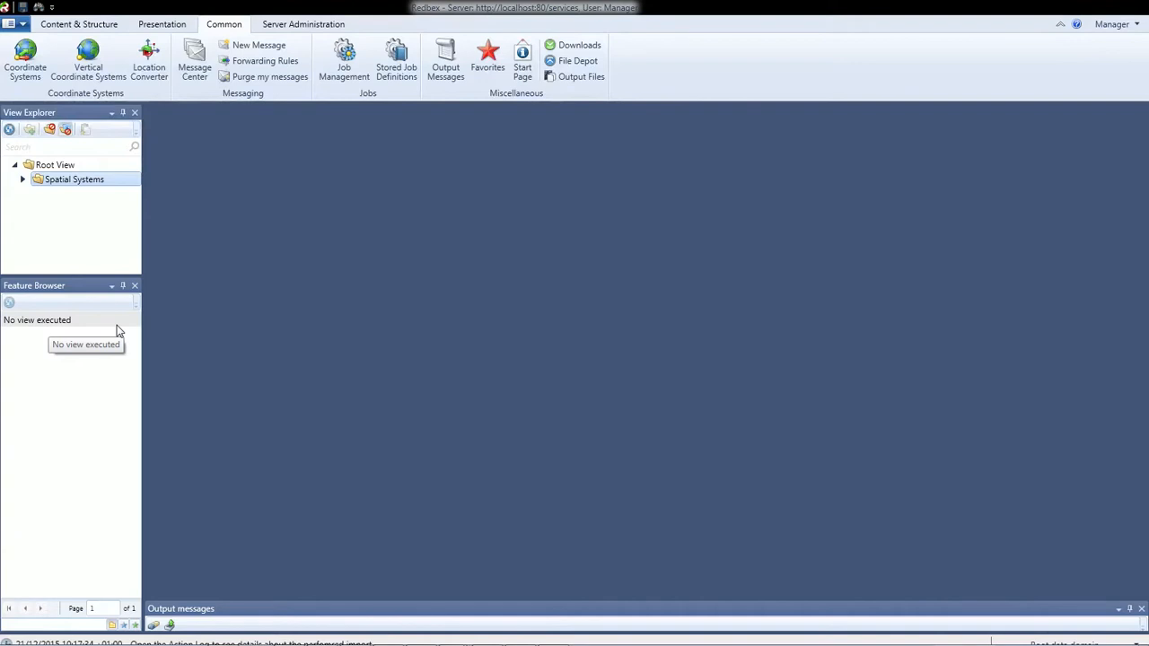
right_click(86, 185)
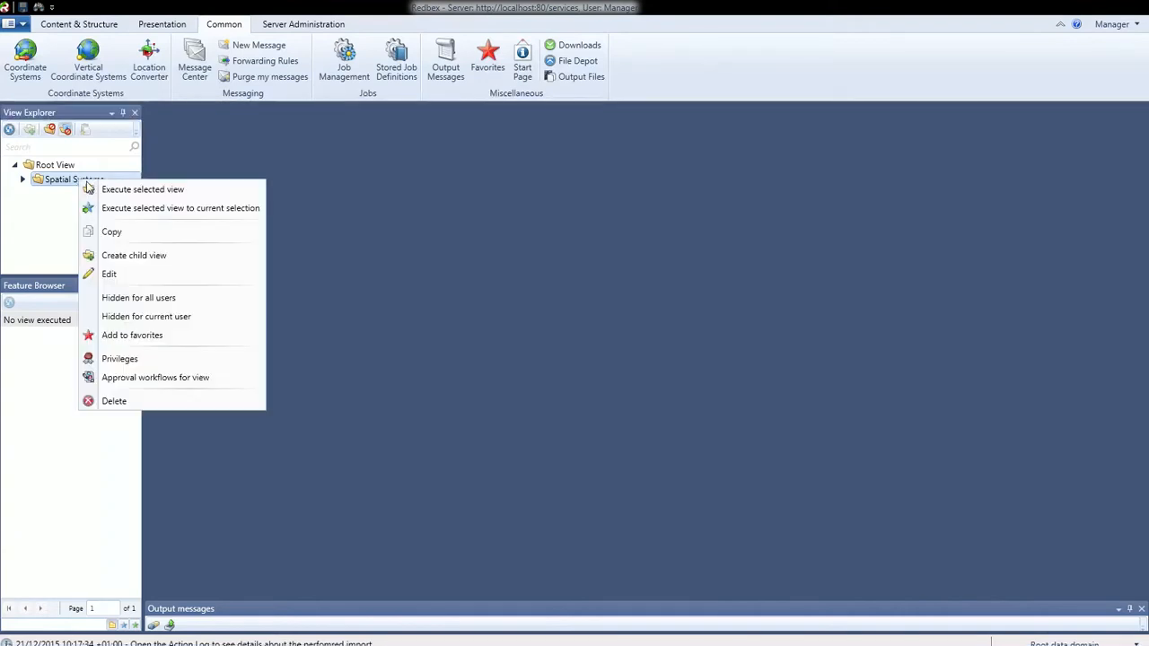
click(105, 189)
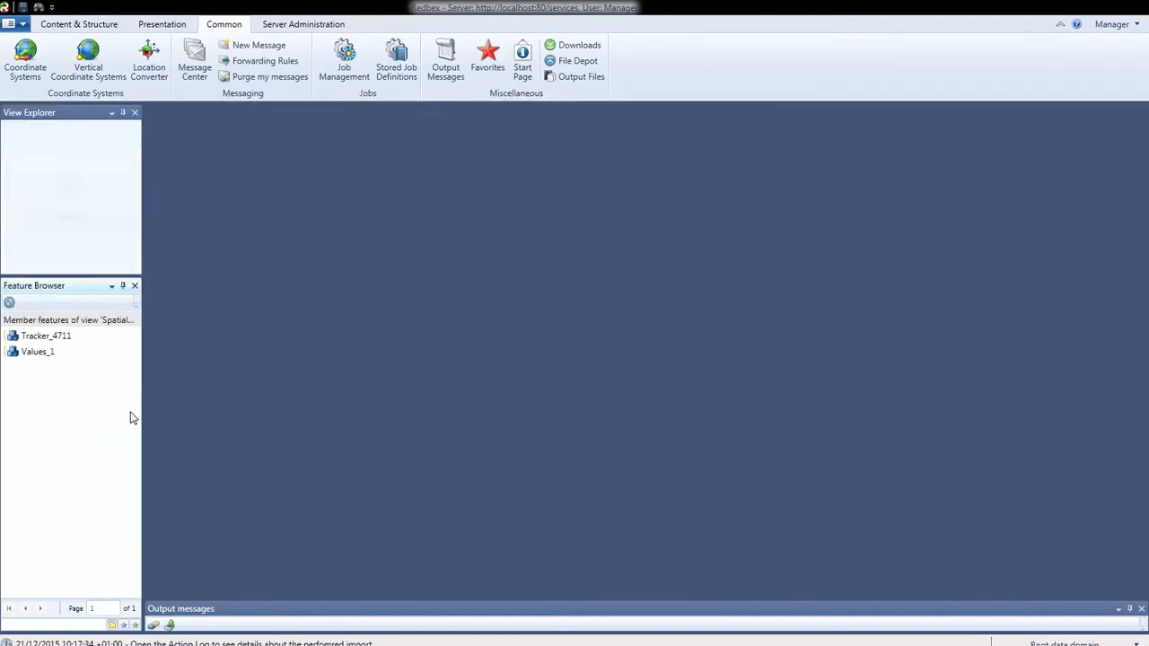
- Open the features Tracker_4711 and Values_1 from the member features of the Spatial Systems view
click(56, 339)
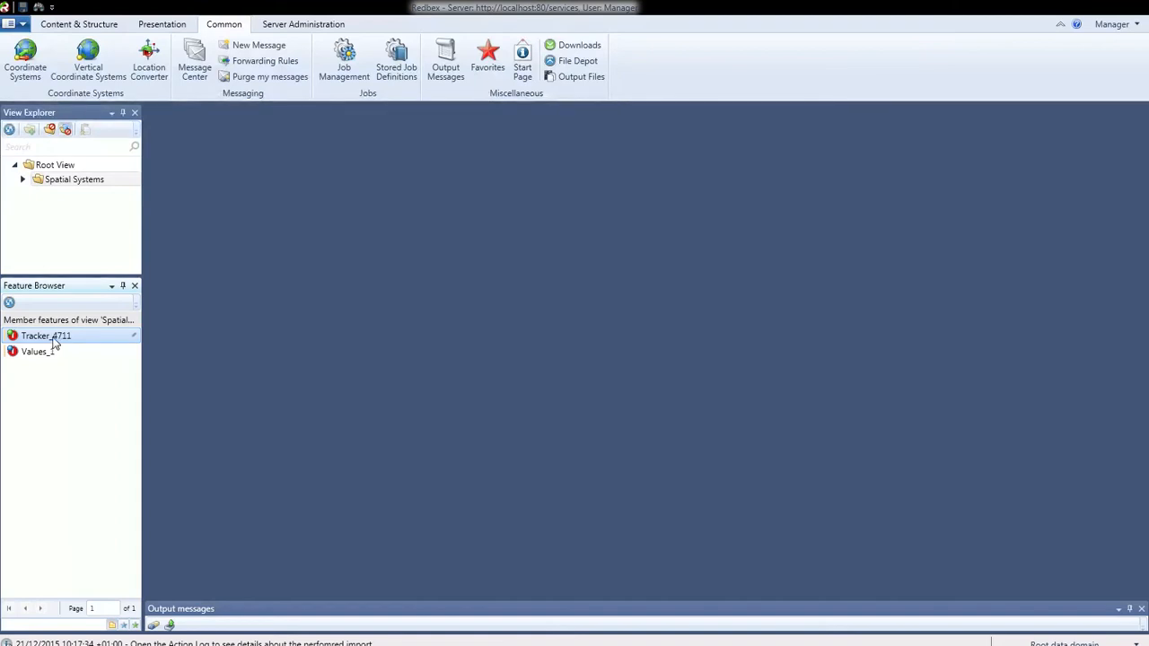
right_click(54, 343)
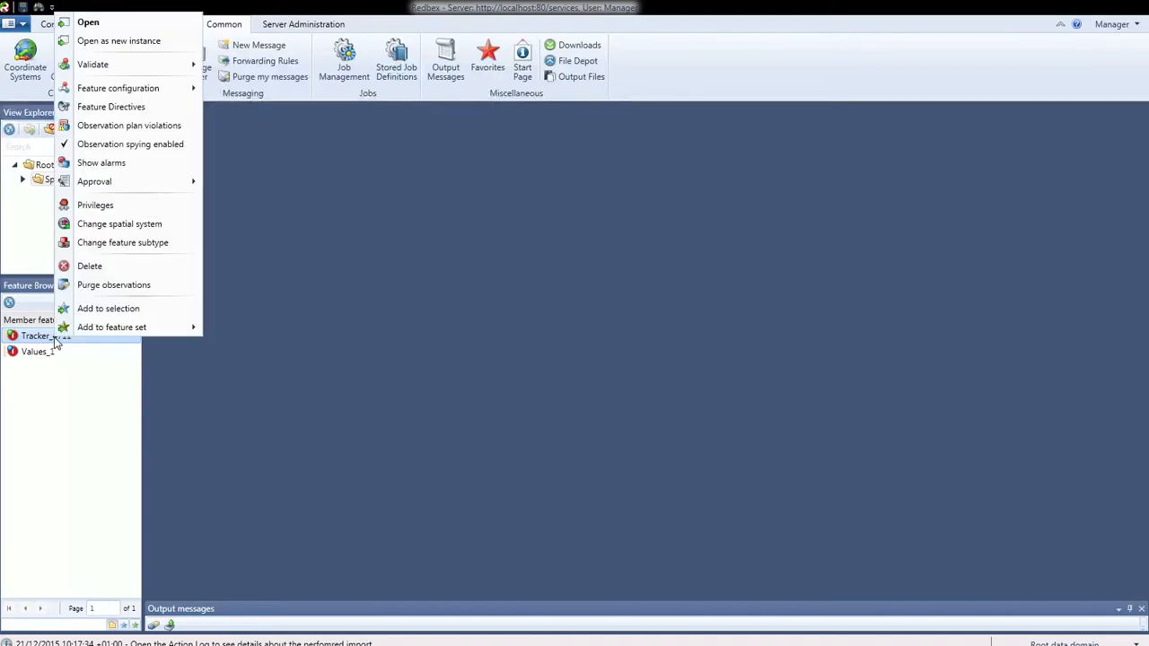
click(95, 23)
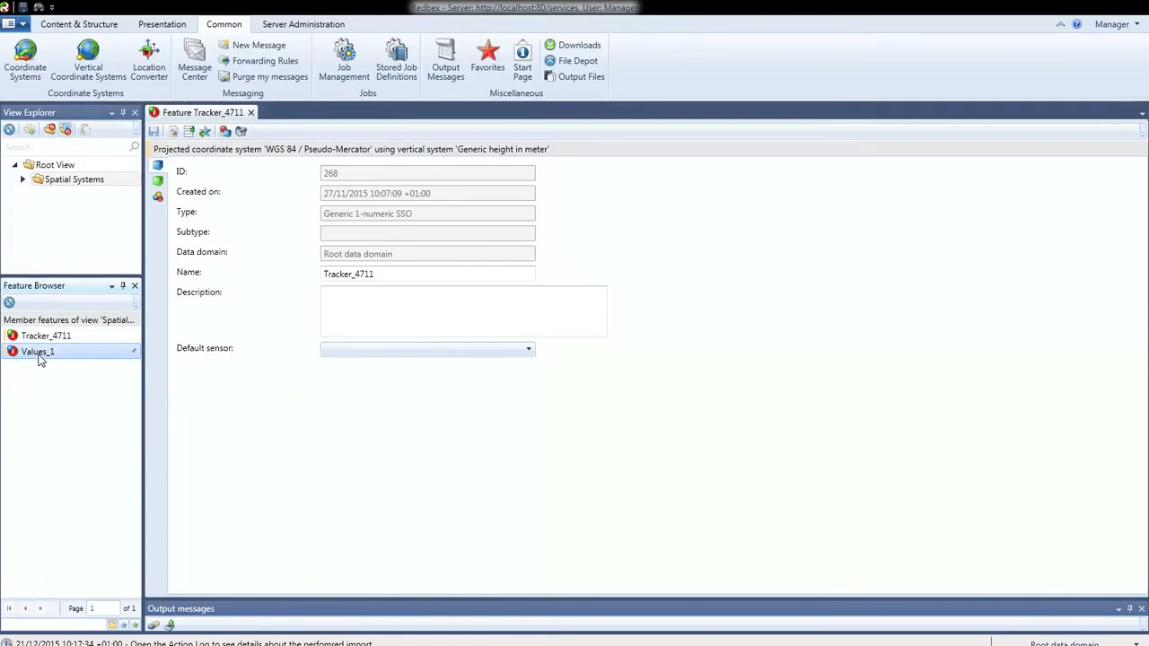
right_click(40, 360)
click(70, 40)
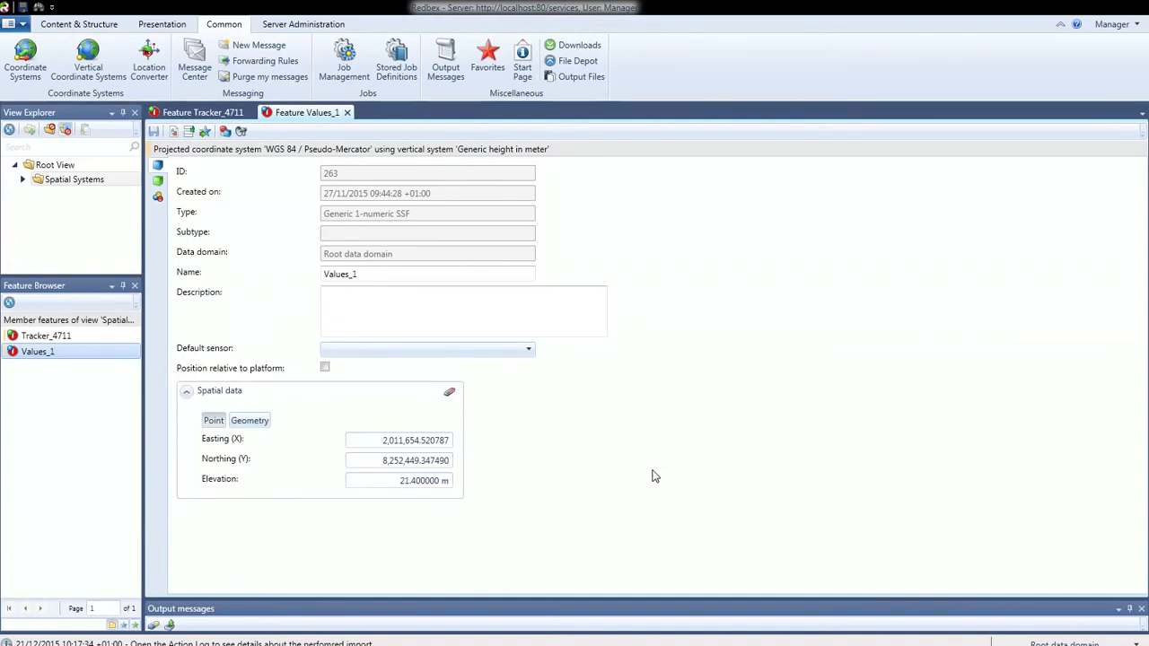
- Show the observations of Values_1 in the single-record form layout and display the one sampled on 28/11/2015 15:45
click(157, 199)
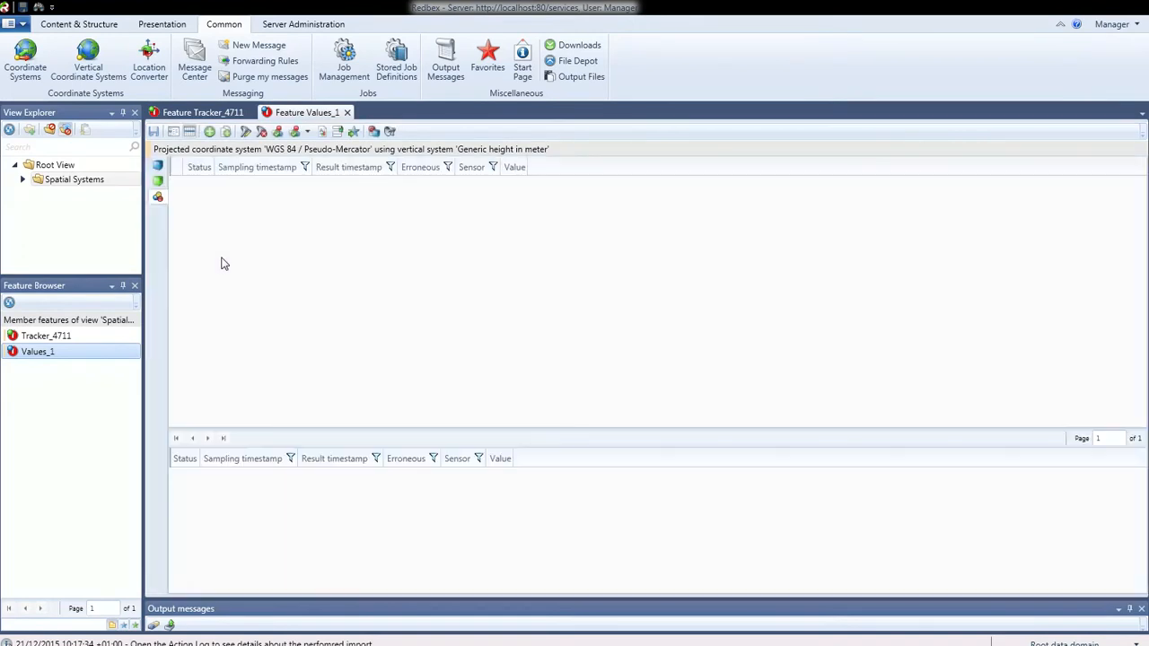
click(174, 134)
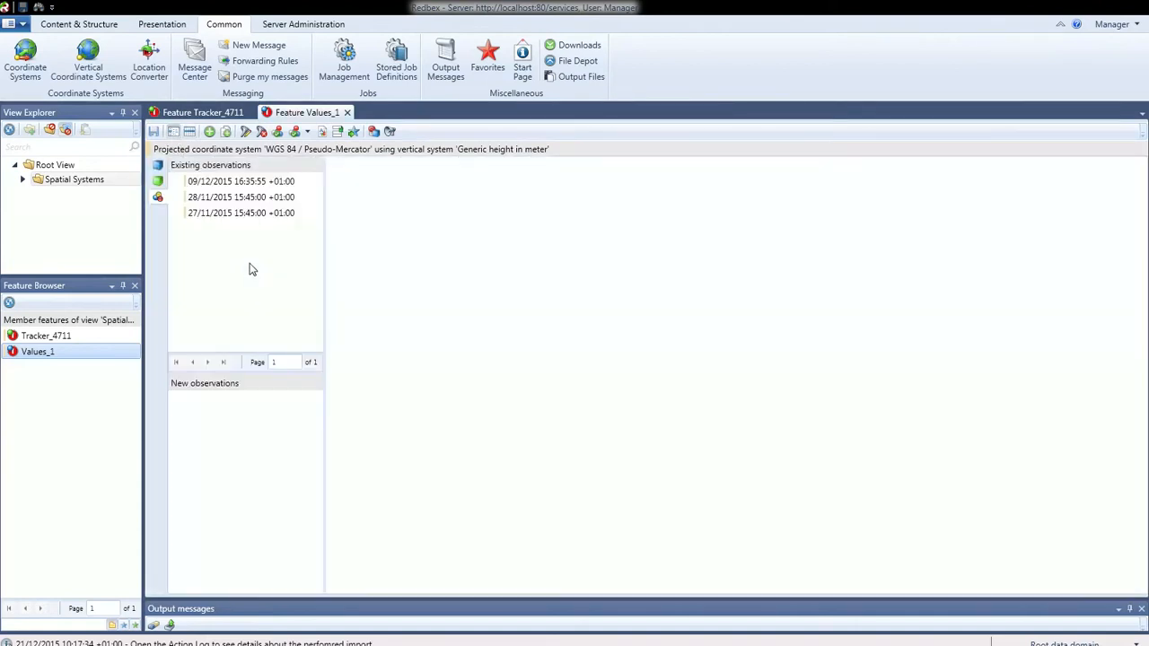
click(229, 197)
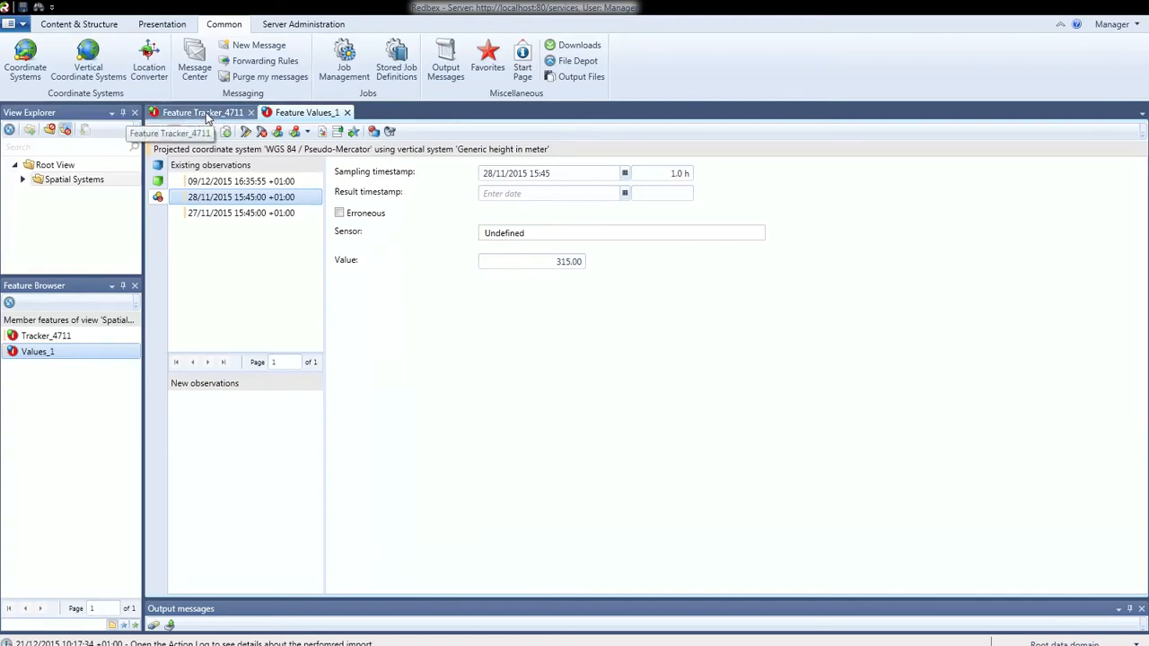
- Compare the general properties of Tracker_4711 with the general properties and spatial data of Values_1
click(207, 116)
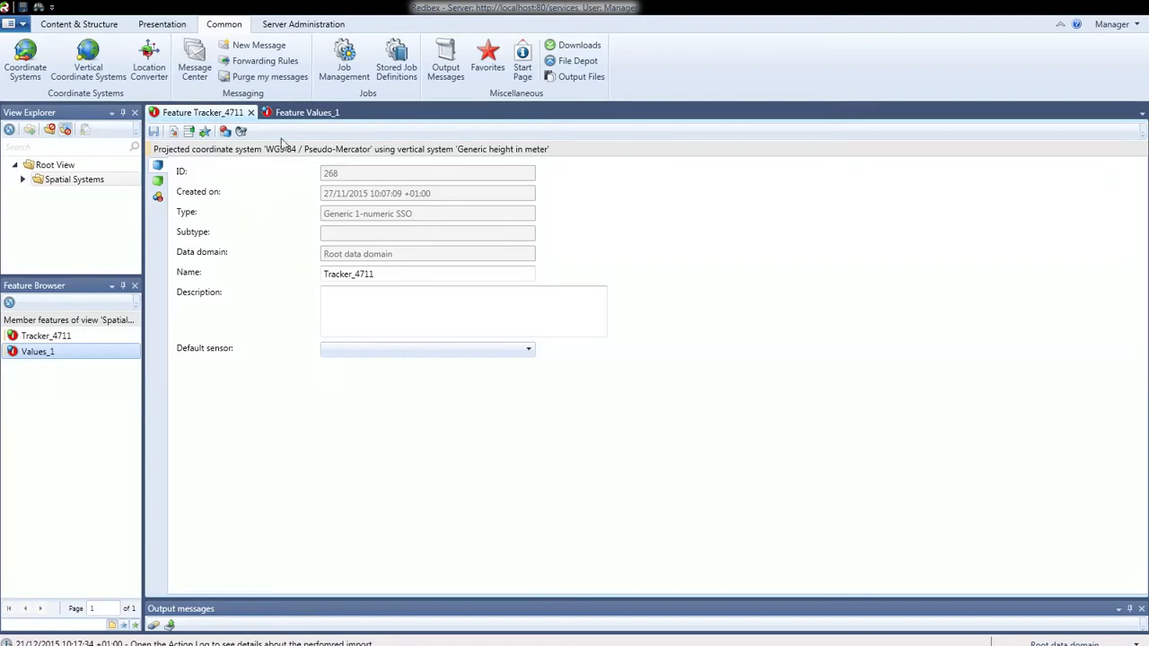
click(292, 113)
click(159, 166)
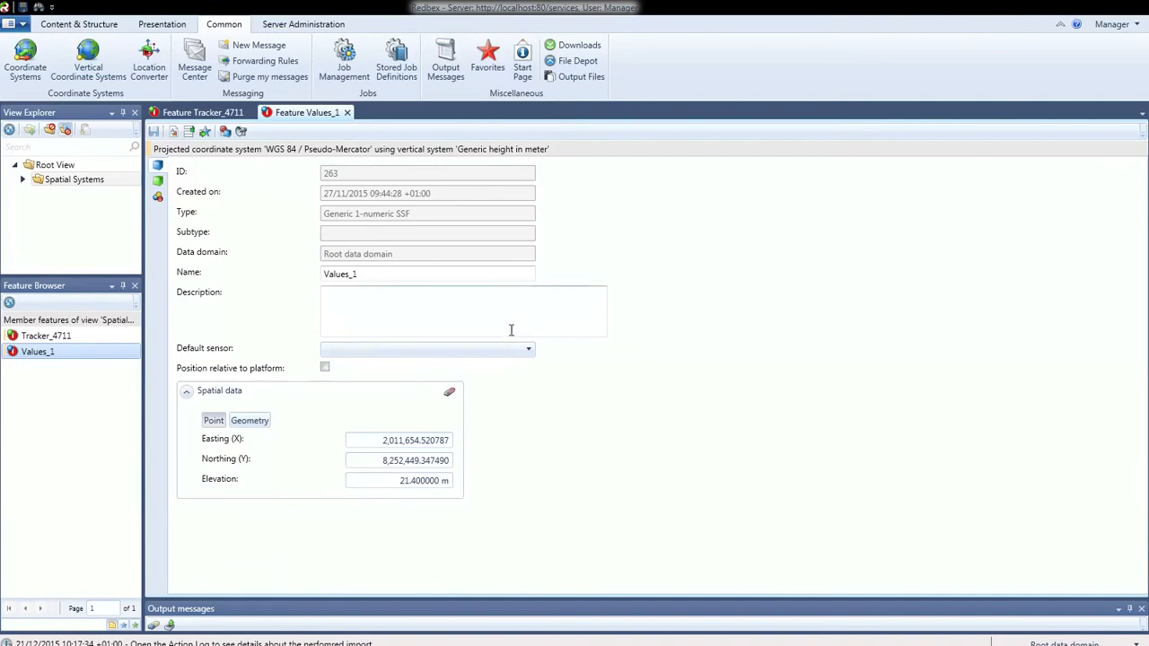
- Show the observations of Tracker_4711 in the form layout and display the spatial data of the 23/11/2015 observation
click(212, 115)
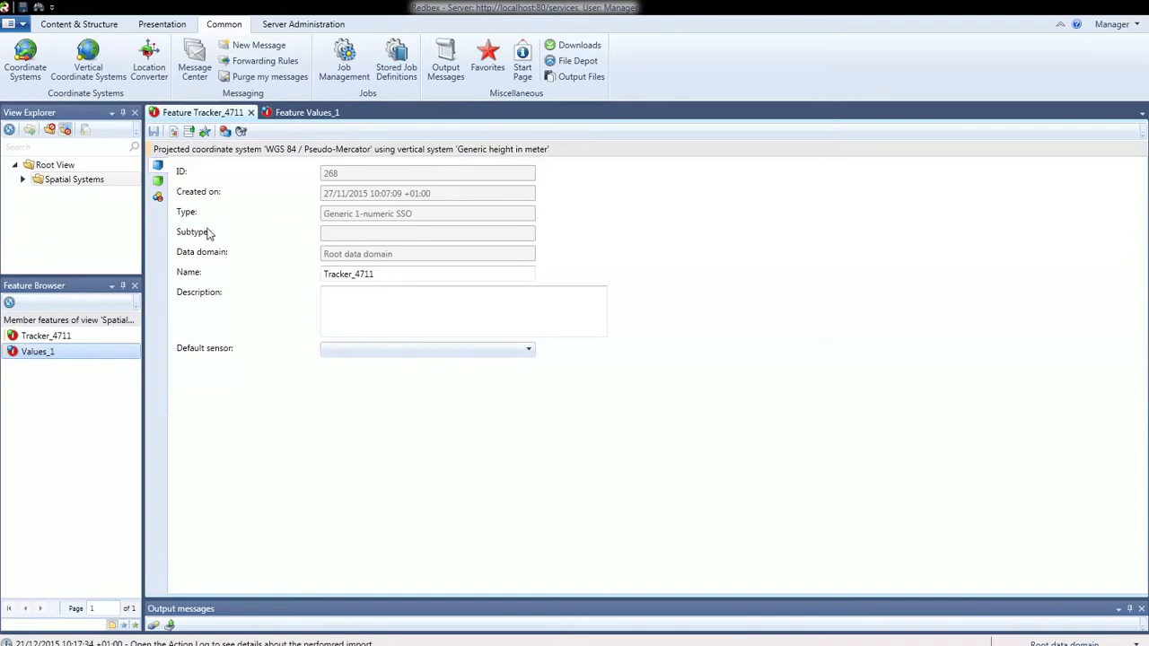
click(159, 197)
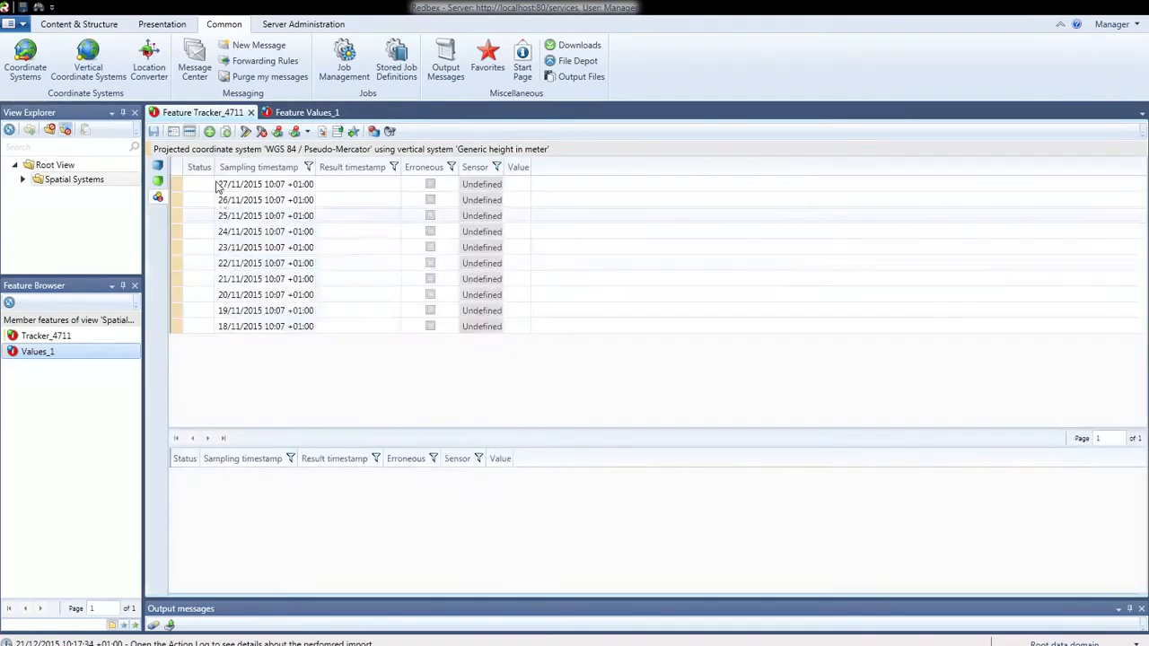
click(175, 135)
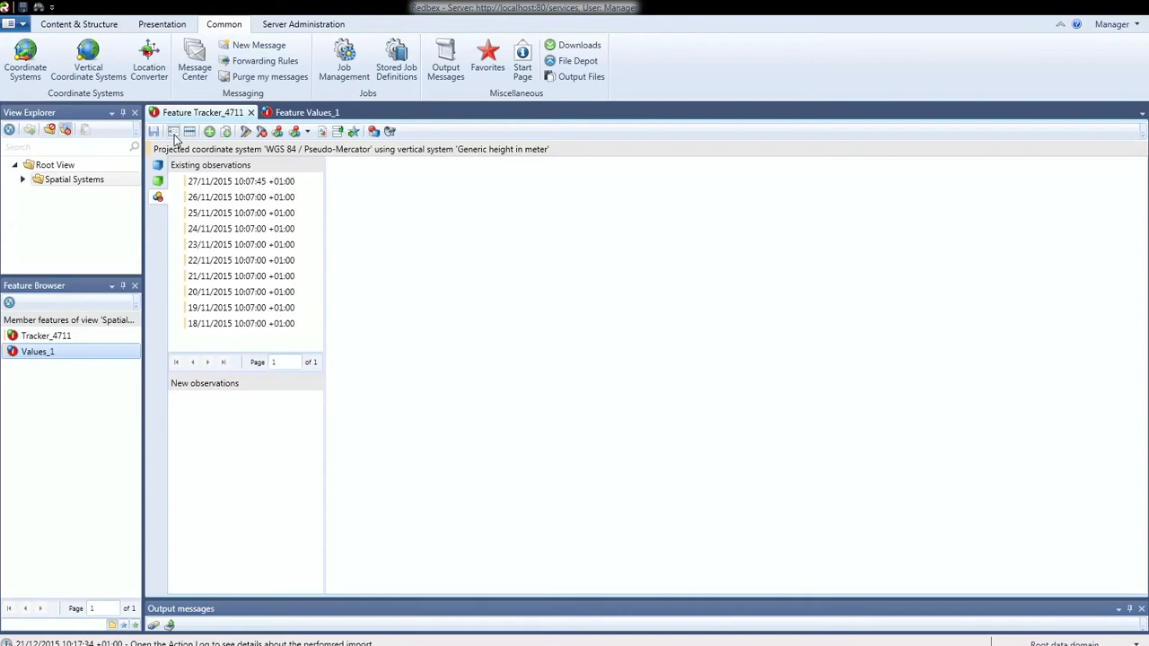
click(229, 249)
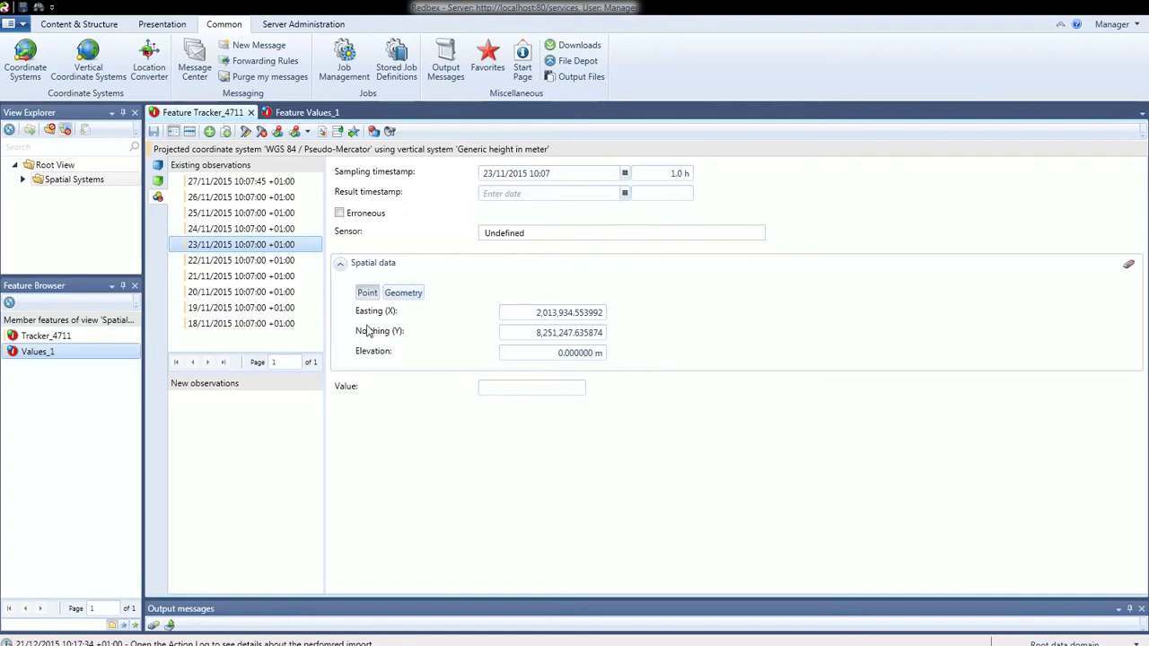
- Set the value of the Tracker_4711 observation of 23/11/2015 to 5 and save the feature
click(510, 395)
text(5)
key(Tab)
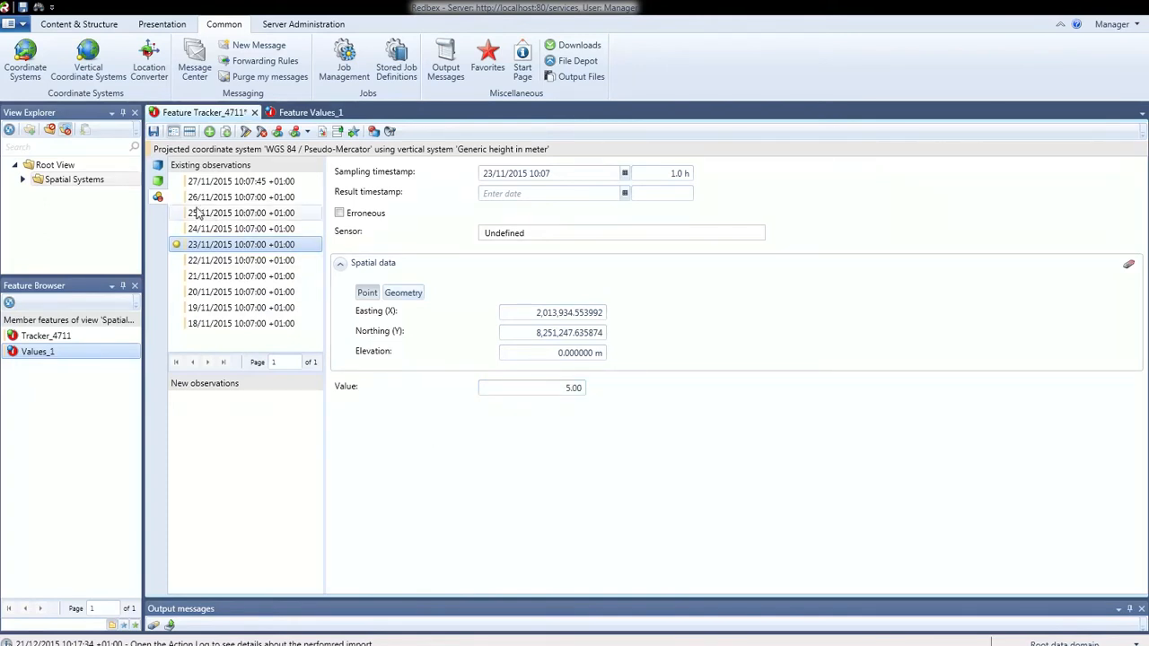
click(154, 132)
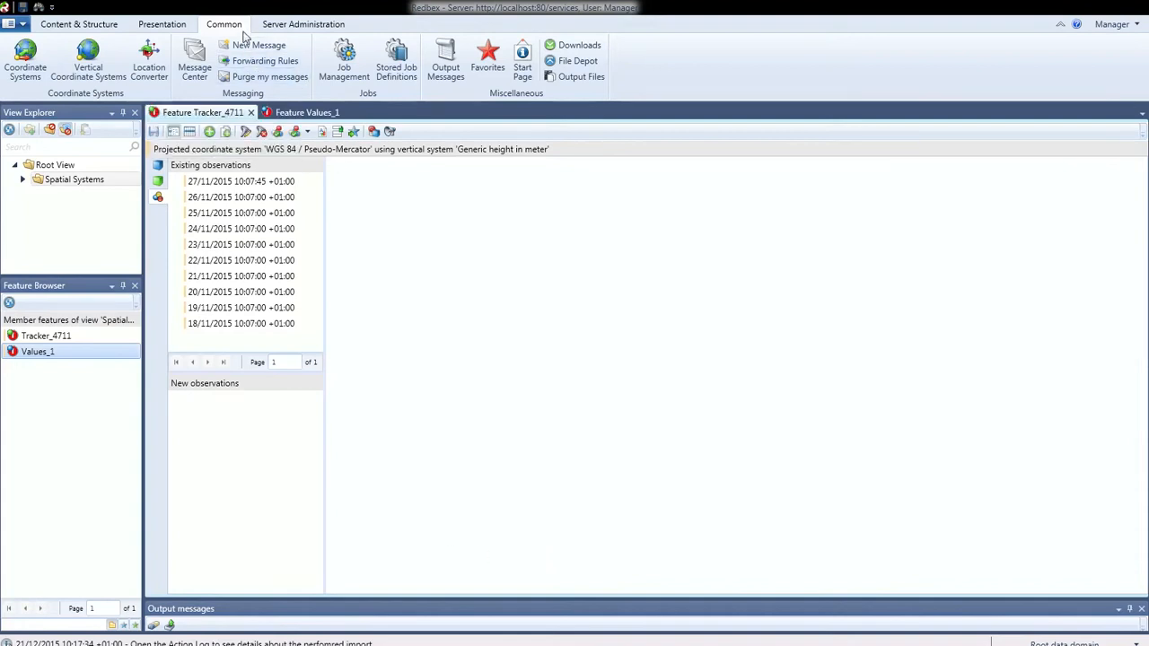
- Take a look at the Shape Definition tool for features and observations and close it again
click(79, 25)
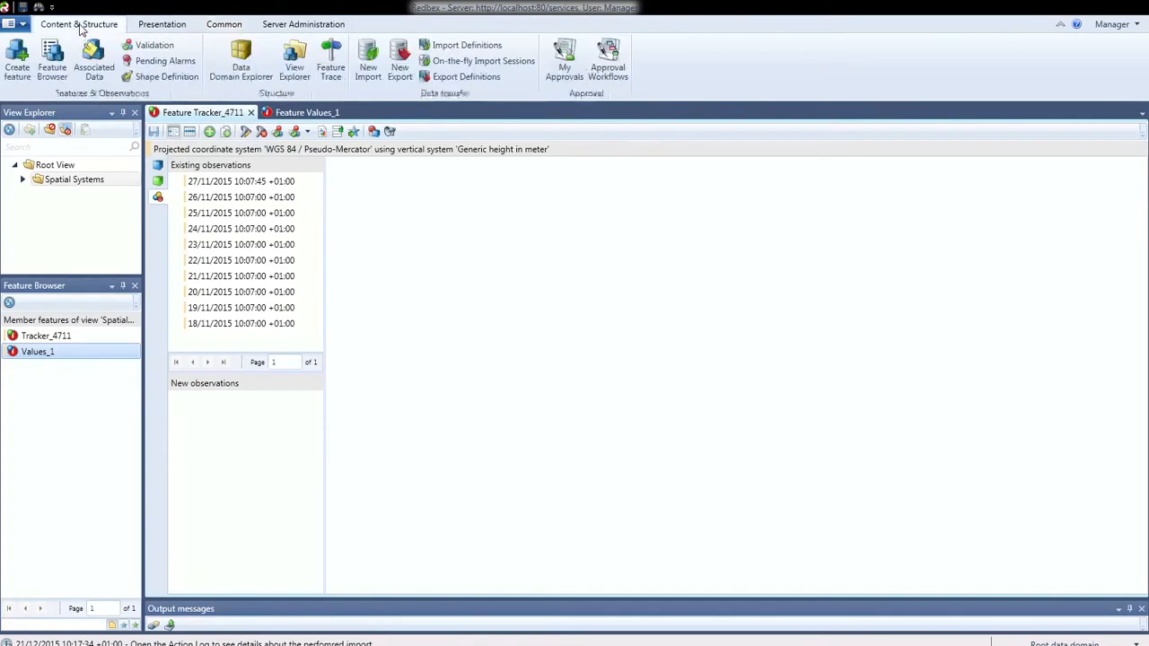
click(161, 77)
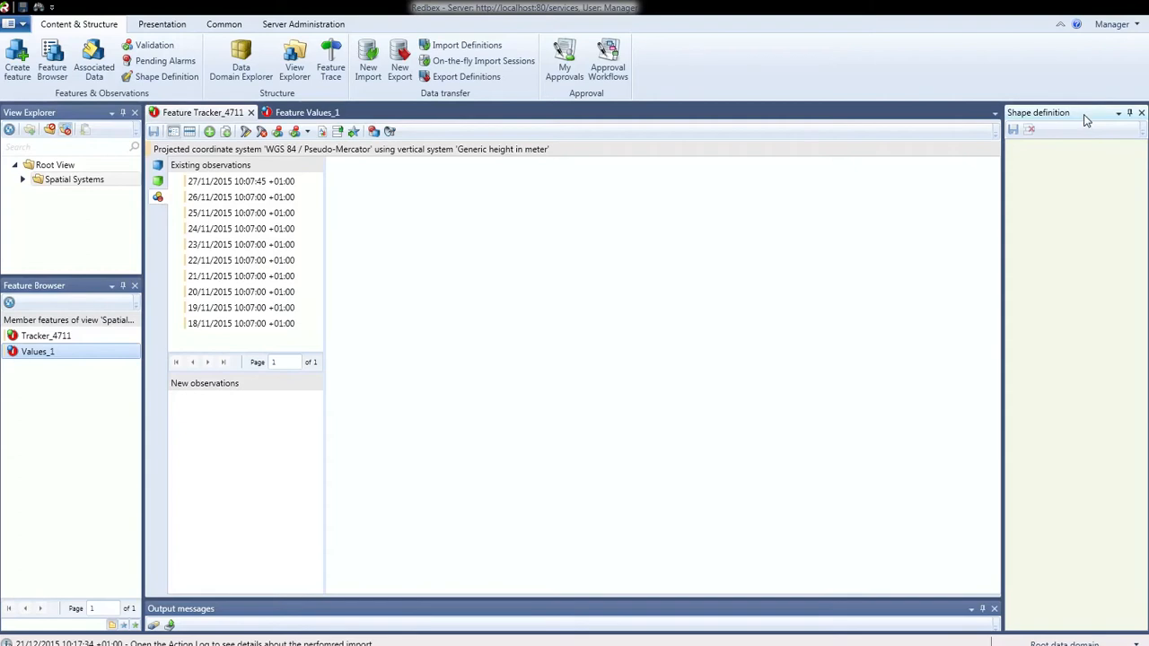
click(1142, 113)
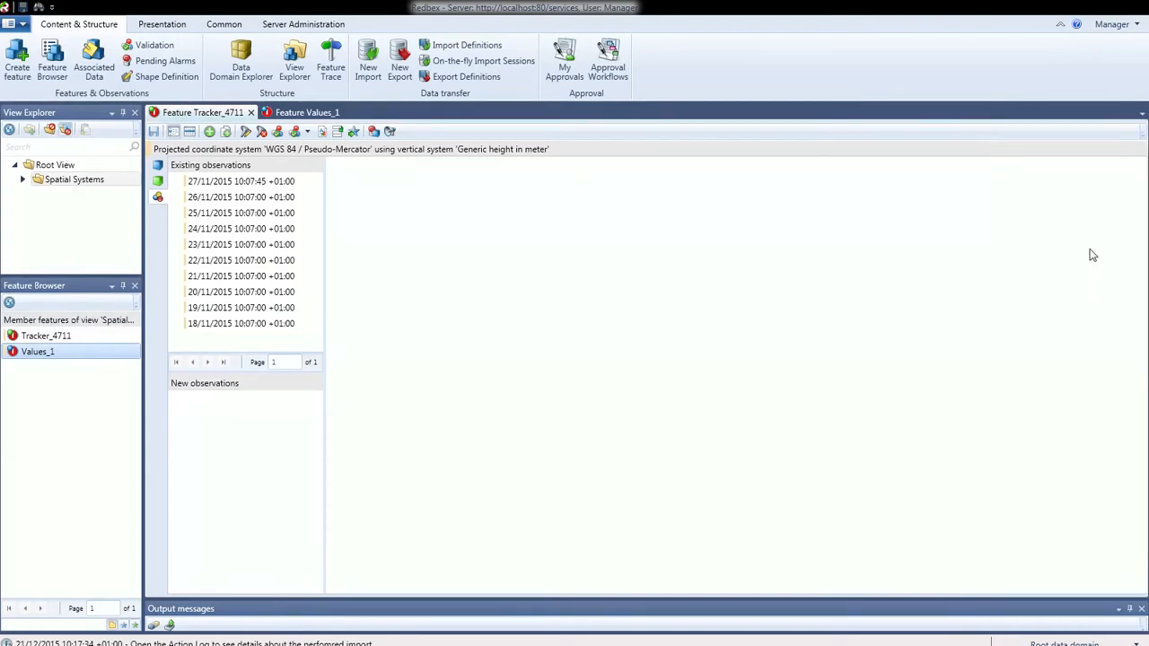
- Close the Tracker_4711 feature and display the reference manual's Spatial systems page in a wider browser window
click(251, 113)
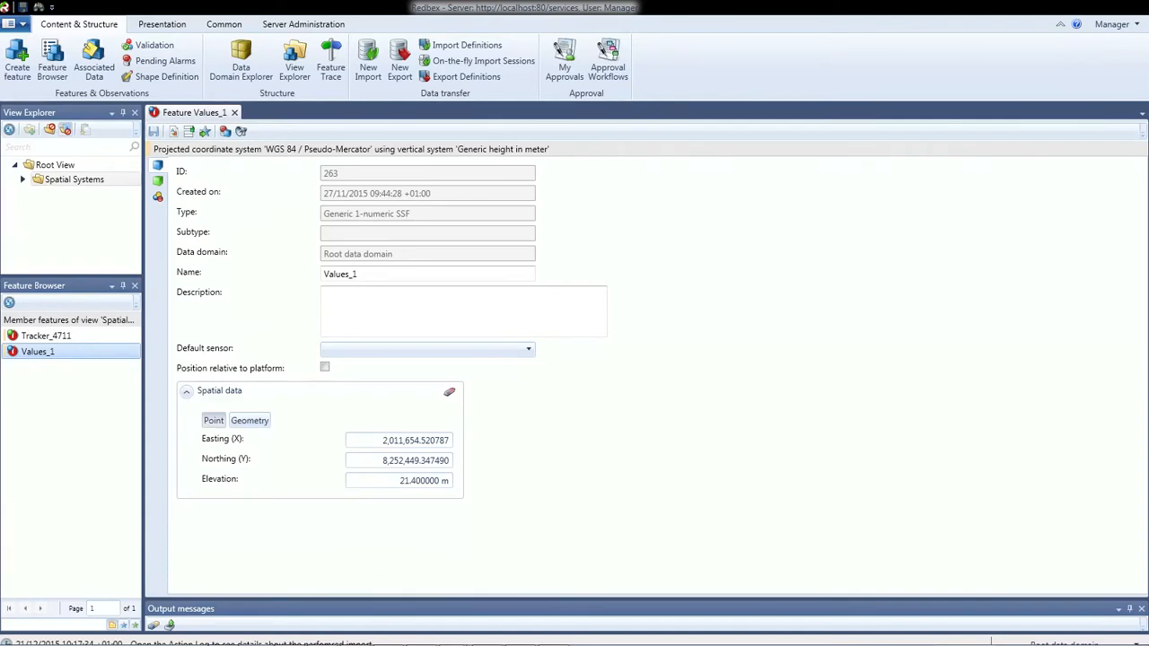
key(F1)
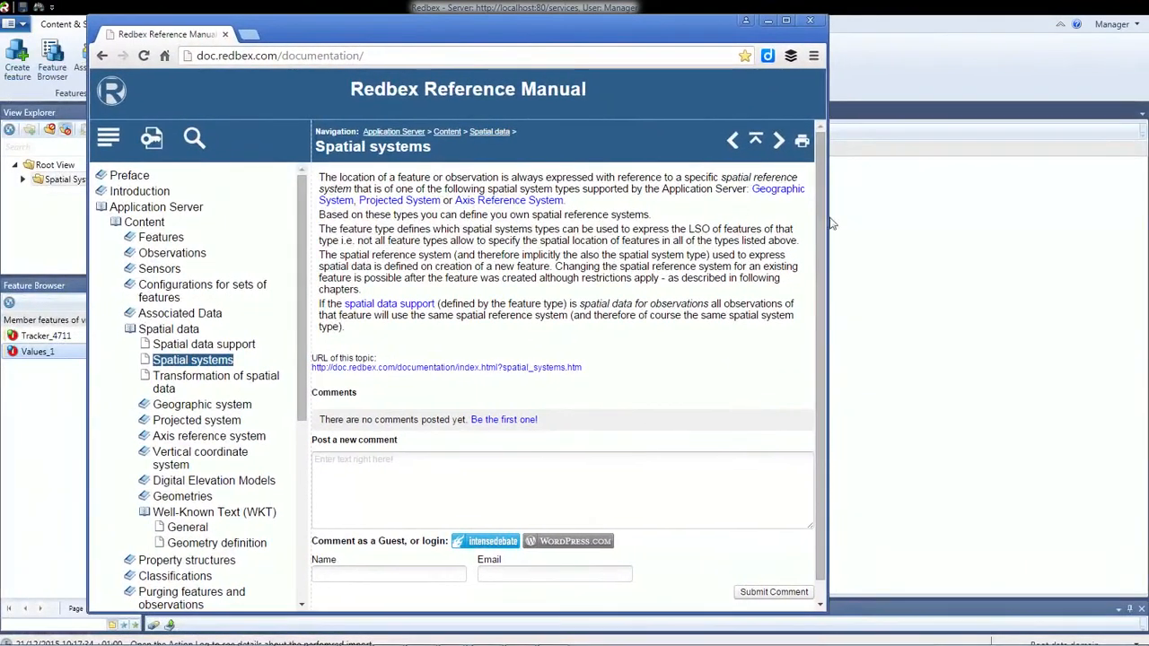
drag(825, 222, 943, 223)
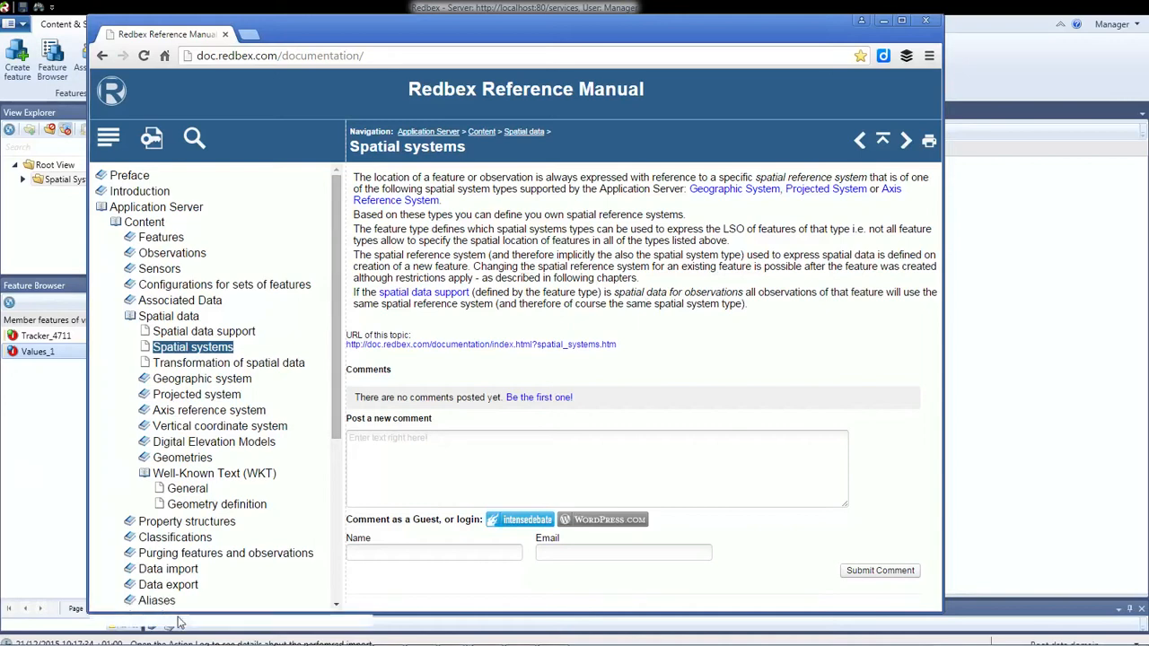
- Switch to Adobe Reader, examine the projection and coordinate diagrams on all four pages of Projektionsarten.pdf, and put the document away
mouse_move(492, 641)
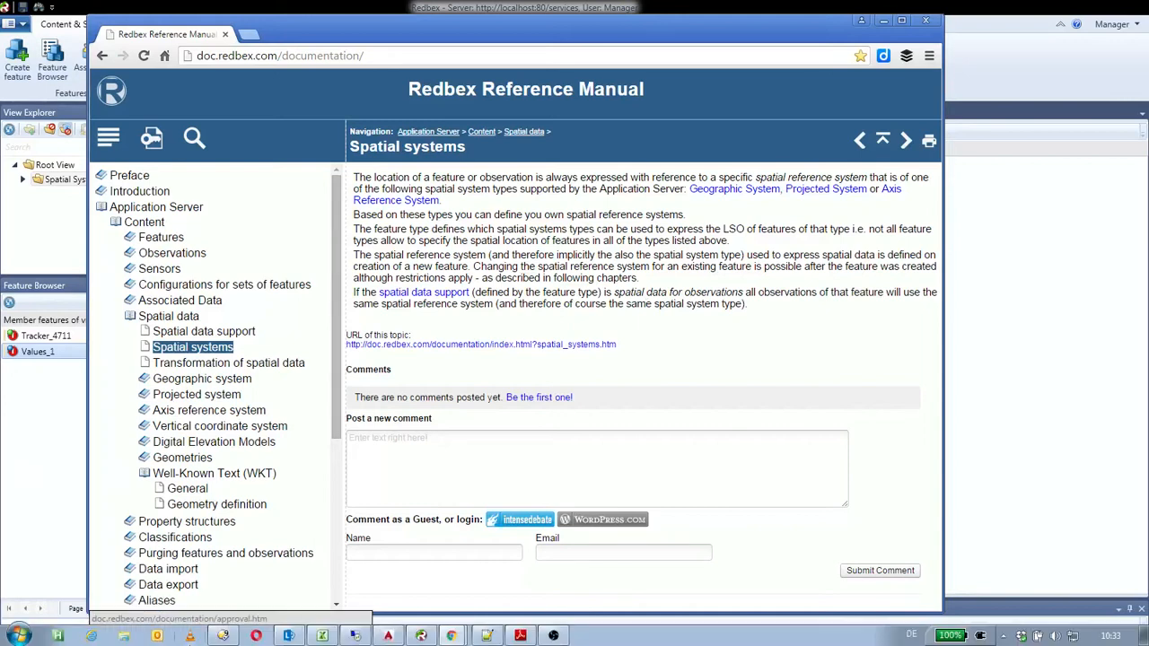
click(519, 637)
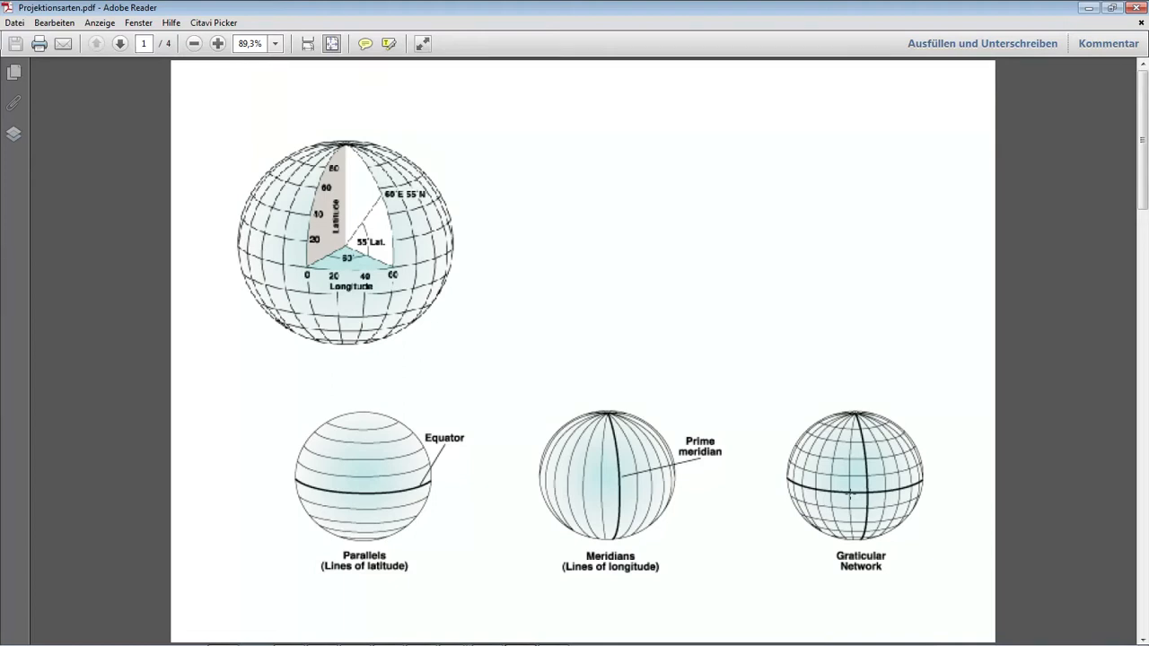
scroll(876, 432, down, 3)
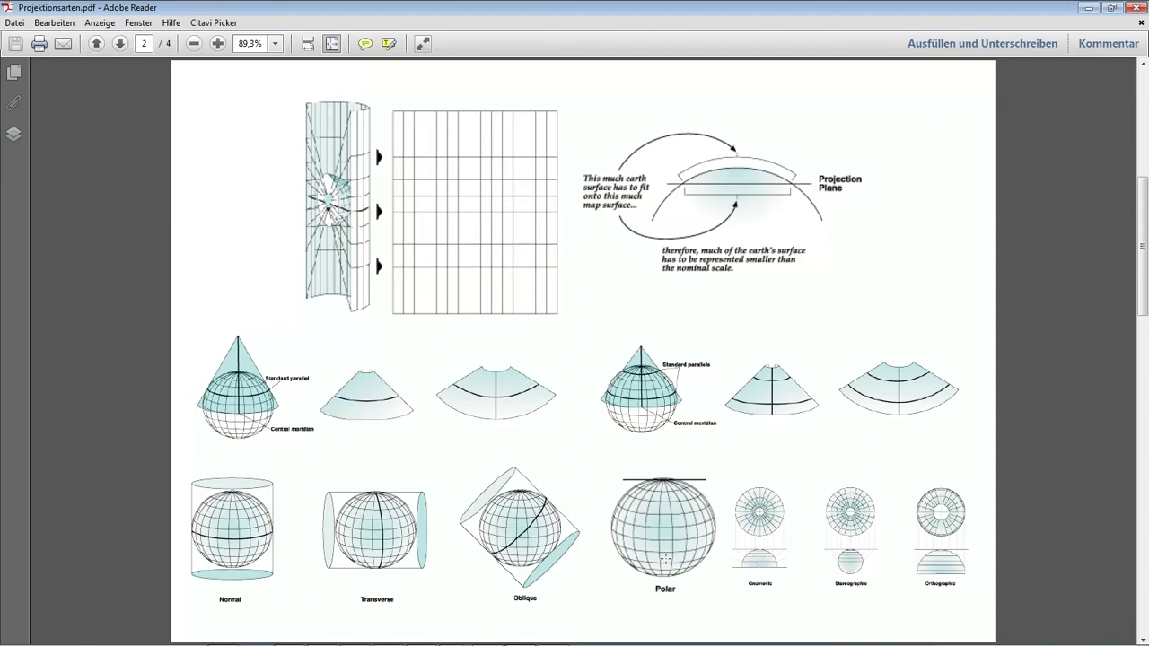
scroll(665, 558, down, 1)
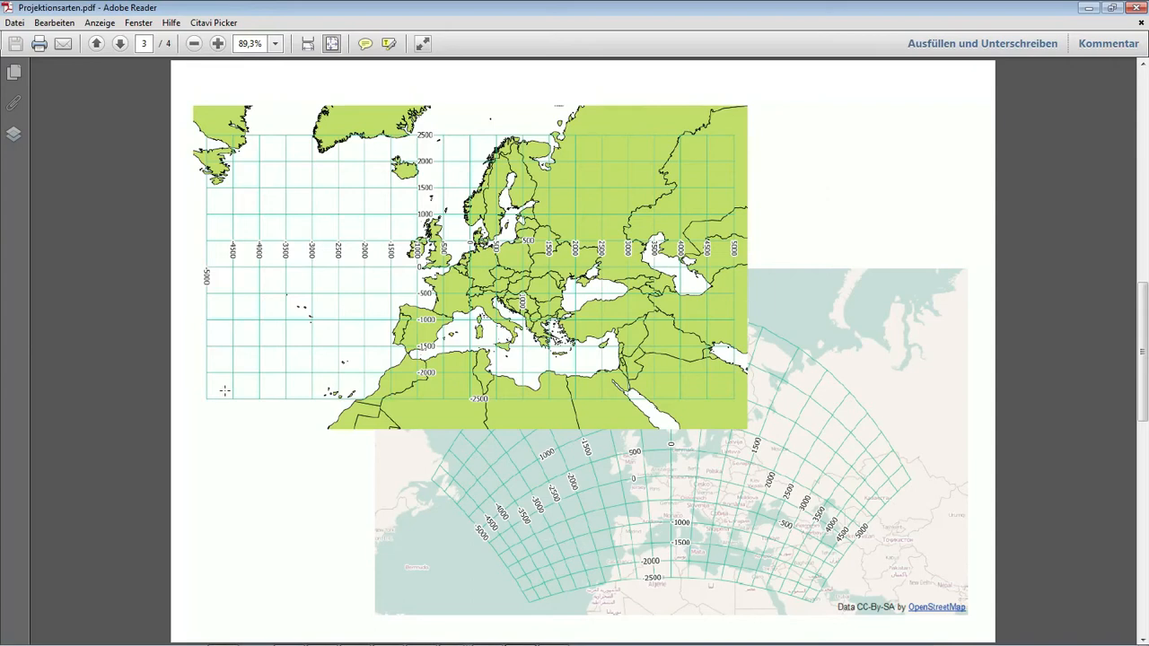
scroll(239, 377, down, 1)
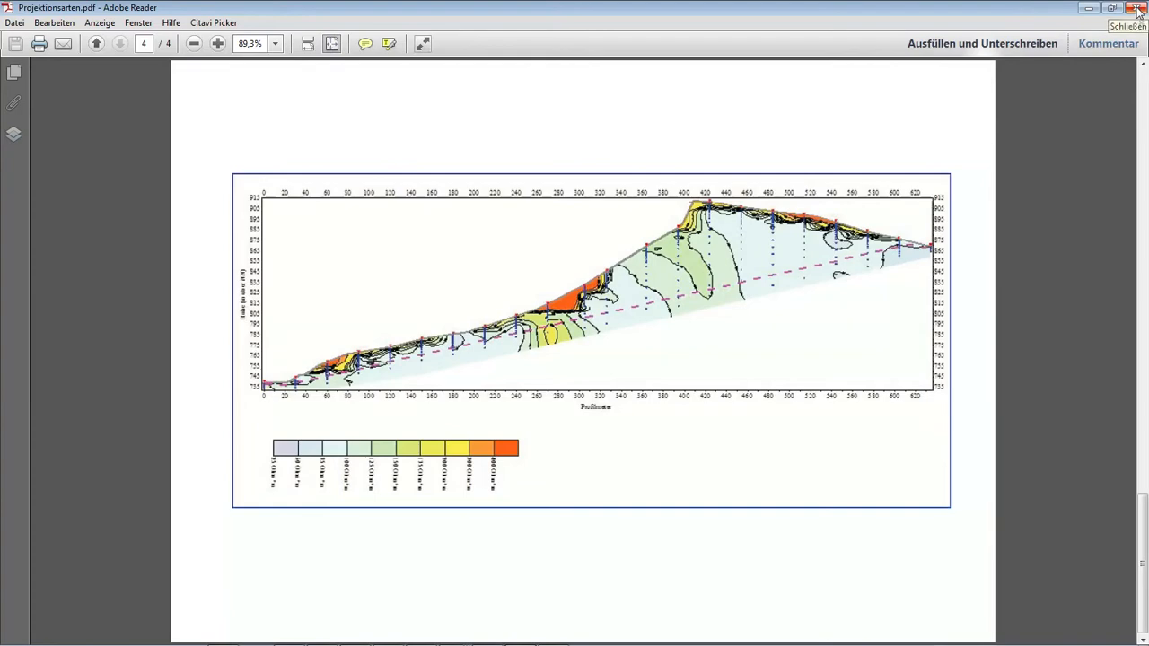
click(1093, 13)
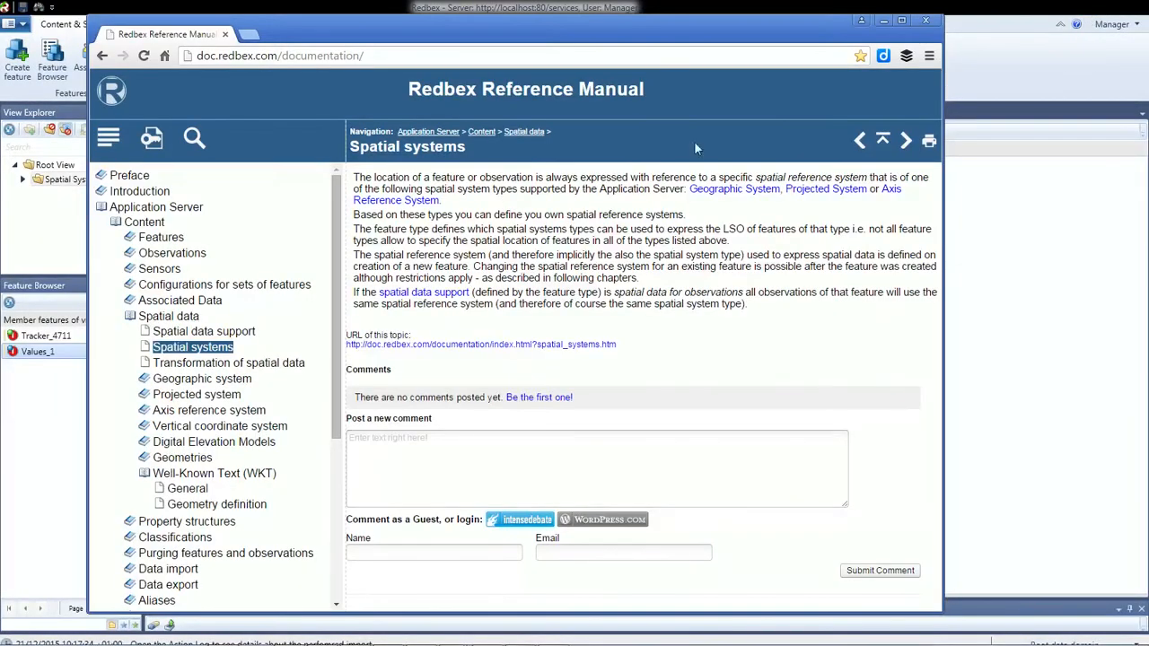
- Put the reference manual window away and close the Values_1 feature in the Redbex client
drag(831, 34, 0, 0)
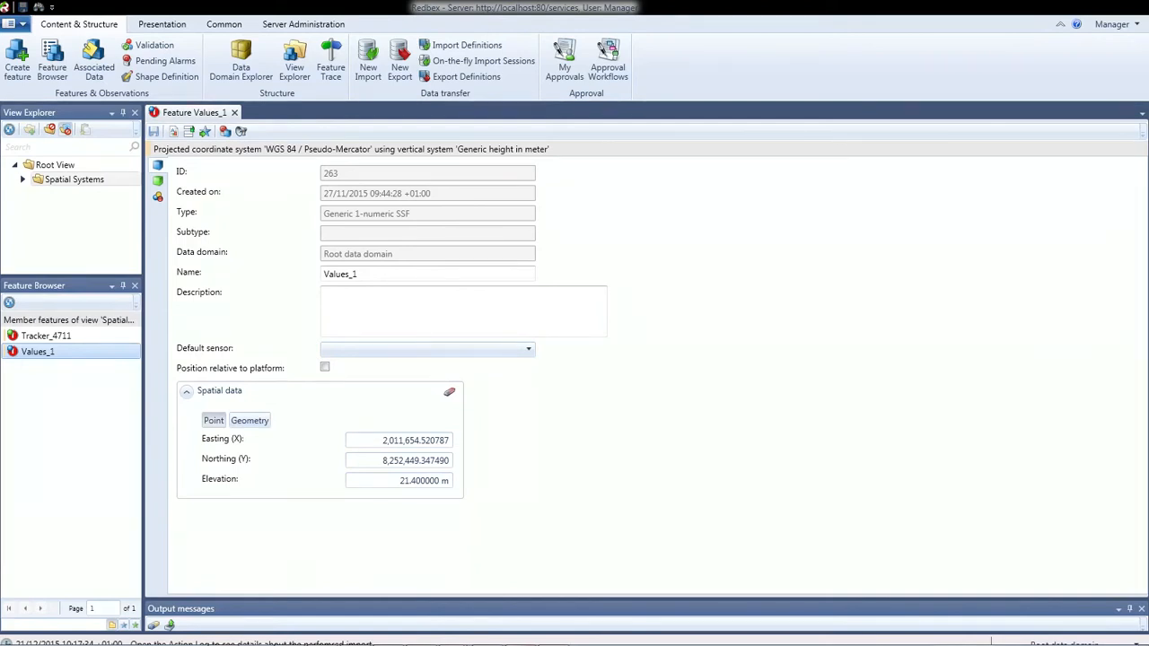
click(235, 113)
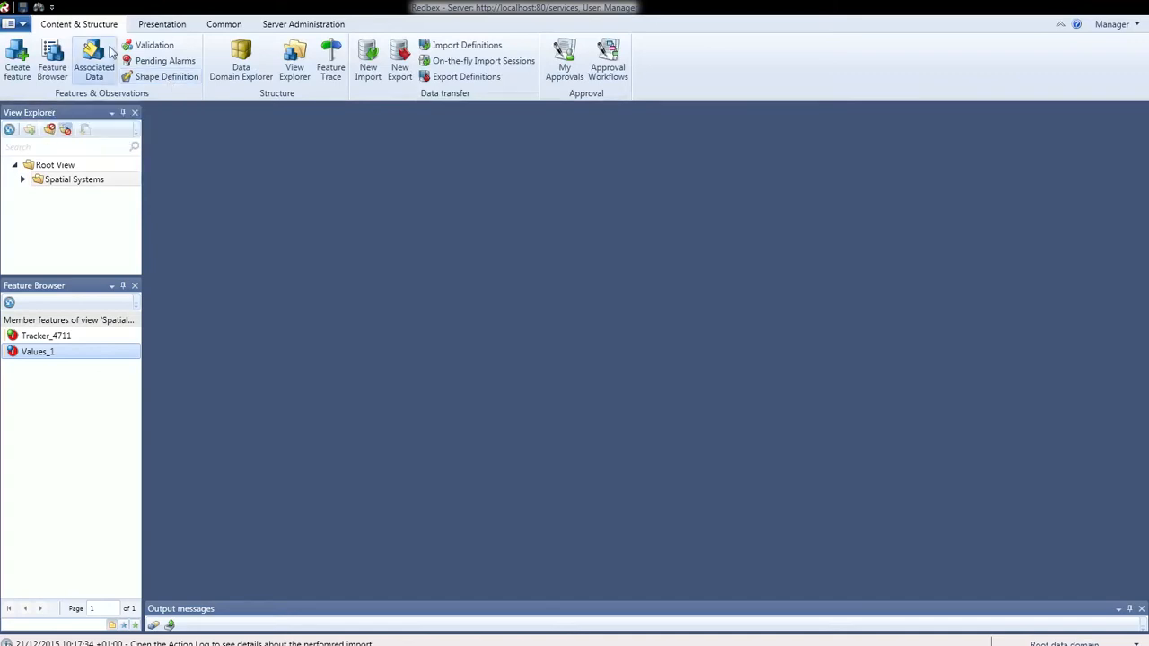
- Display the commands for coordinate systems, vertical coordinate systems and location conversion
click(306, 26)
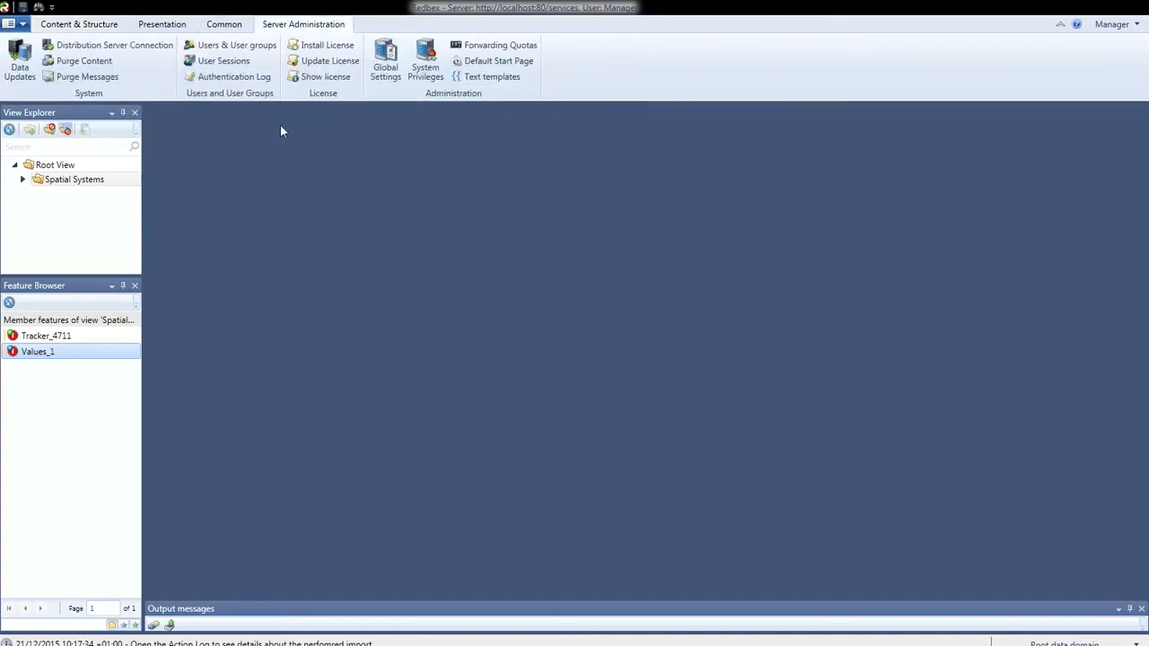
click(226, 27)
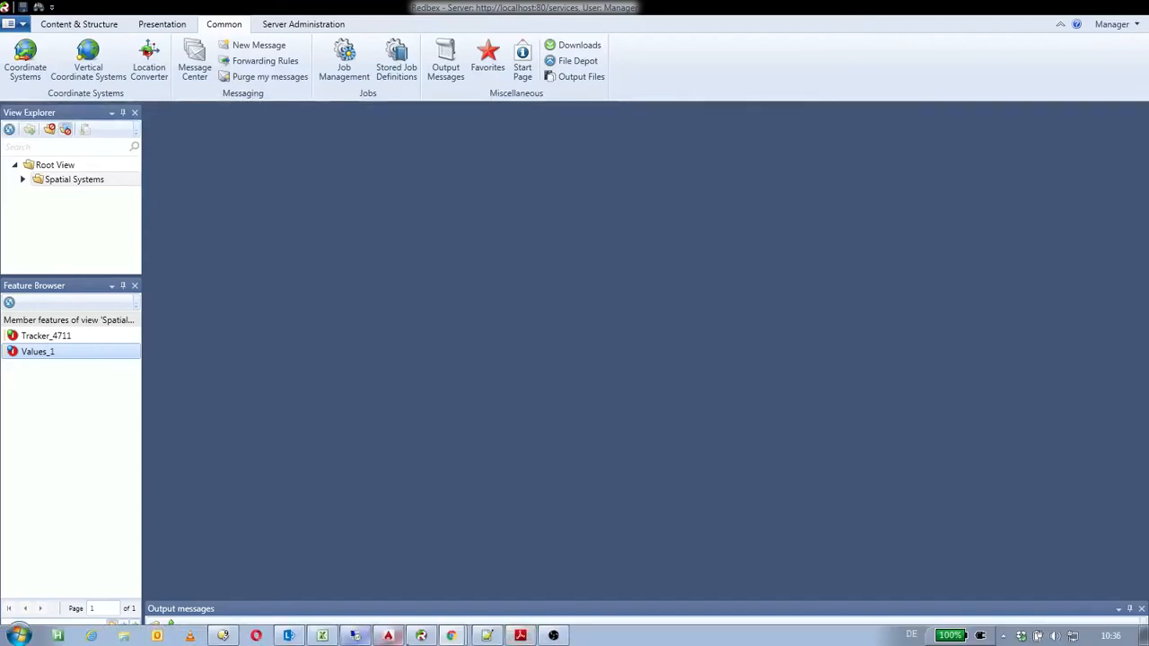
mouse_move(454, 636)
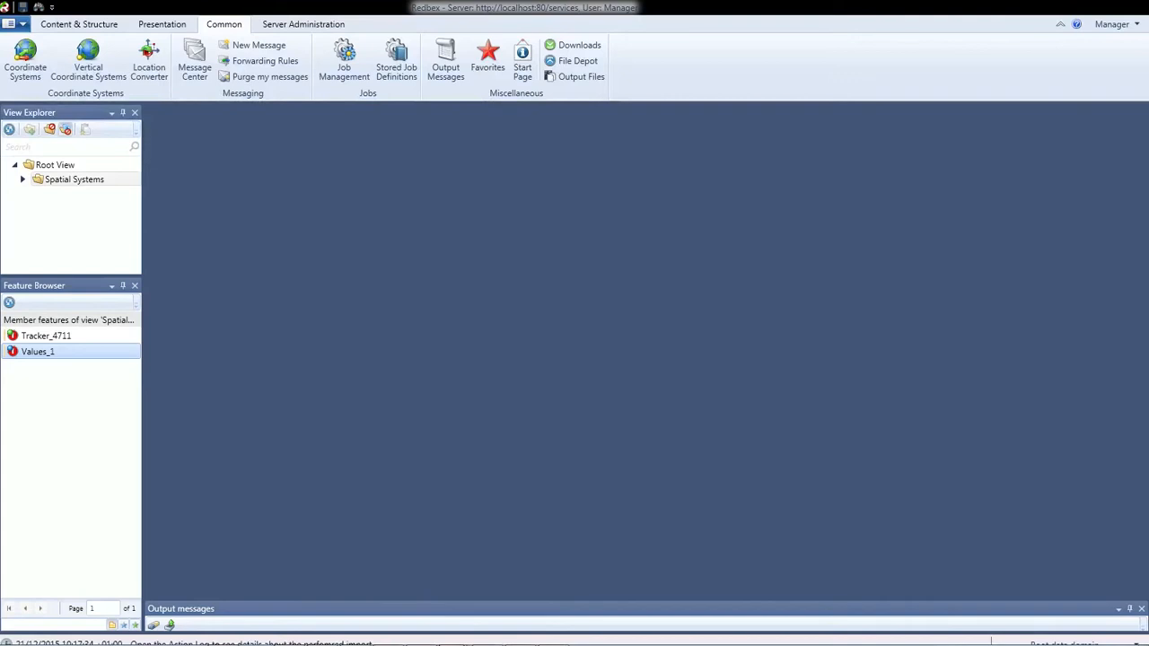
click(359, 636)
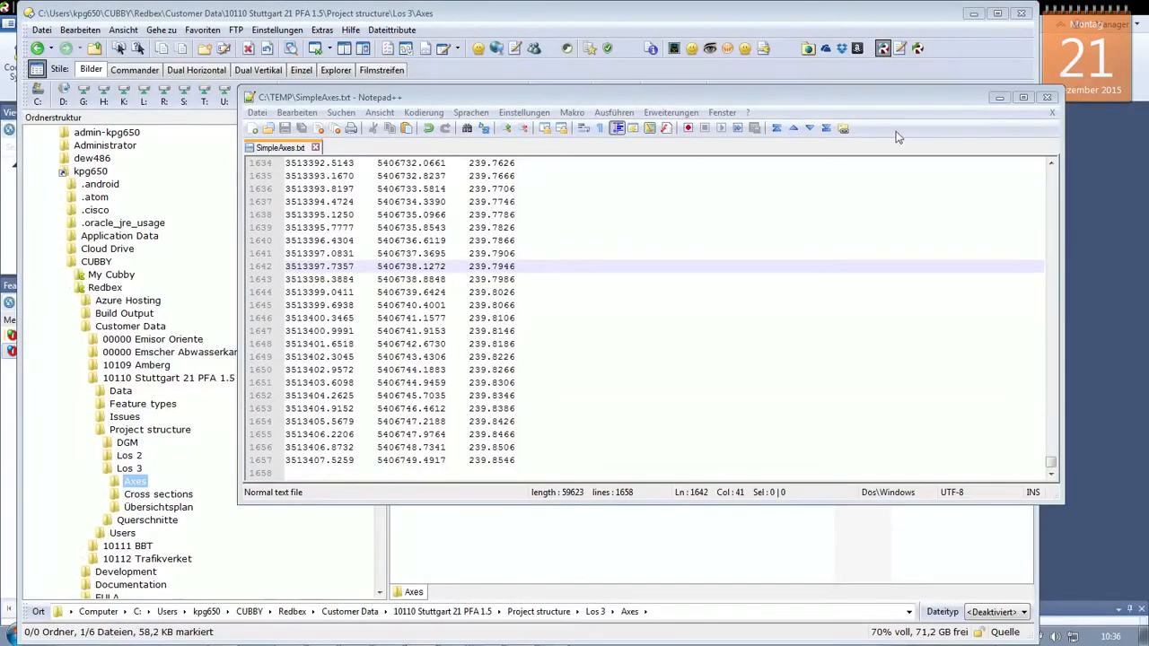
click(1002, 101)
click(975, 14)
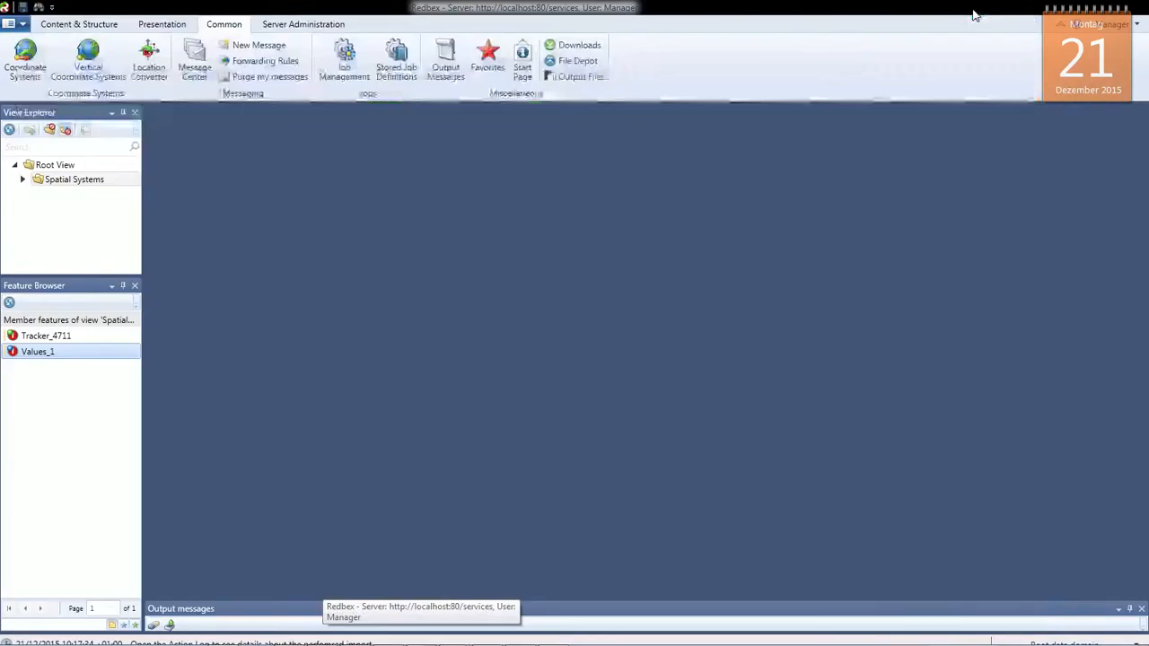
- Switch to Chrome, enlarge the map of European height reference systems and their EVRF2007 offsets, examine it, and put the browser away
click(423, 637)
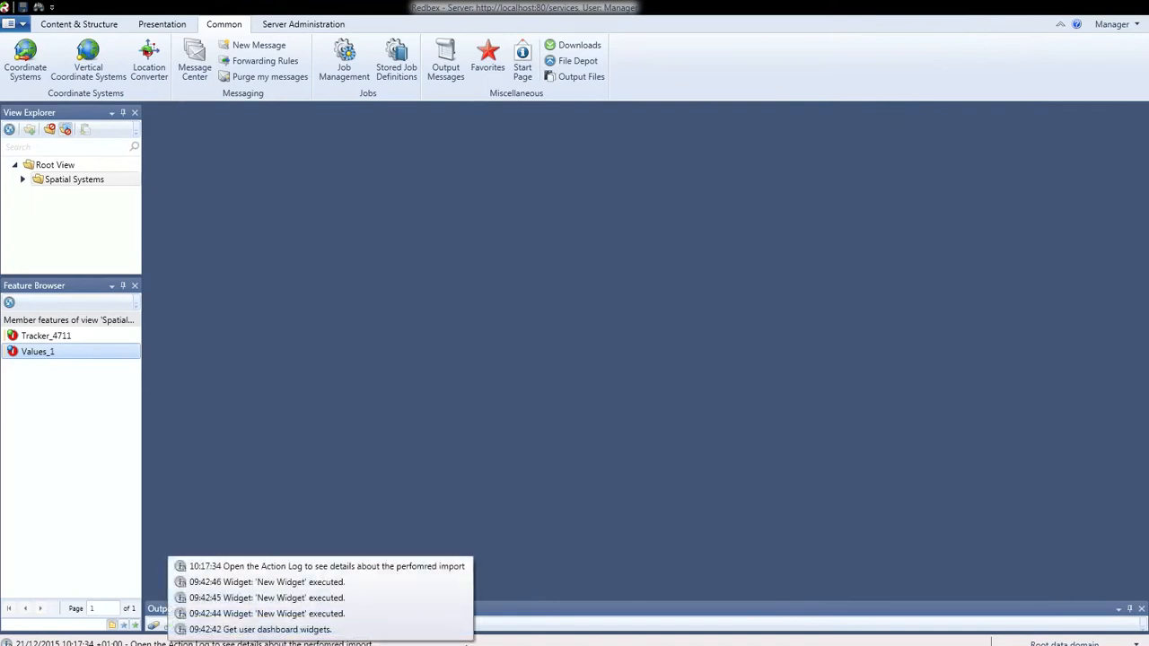
mouse_move(466, 645)
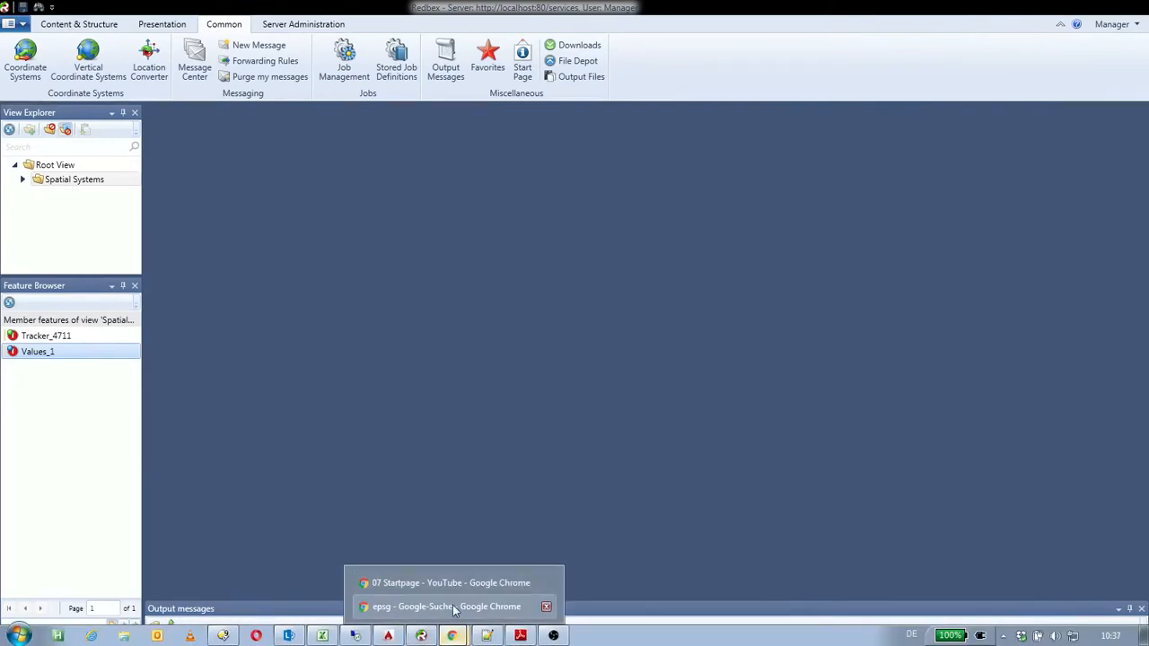
click(453, 607)
click(192, 9)
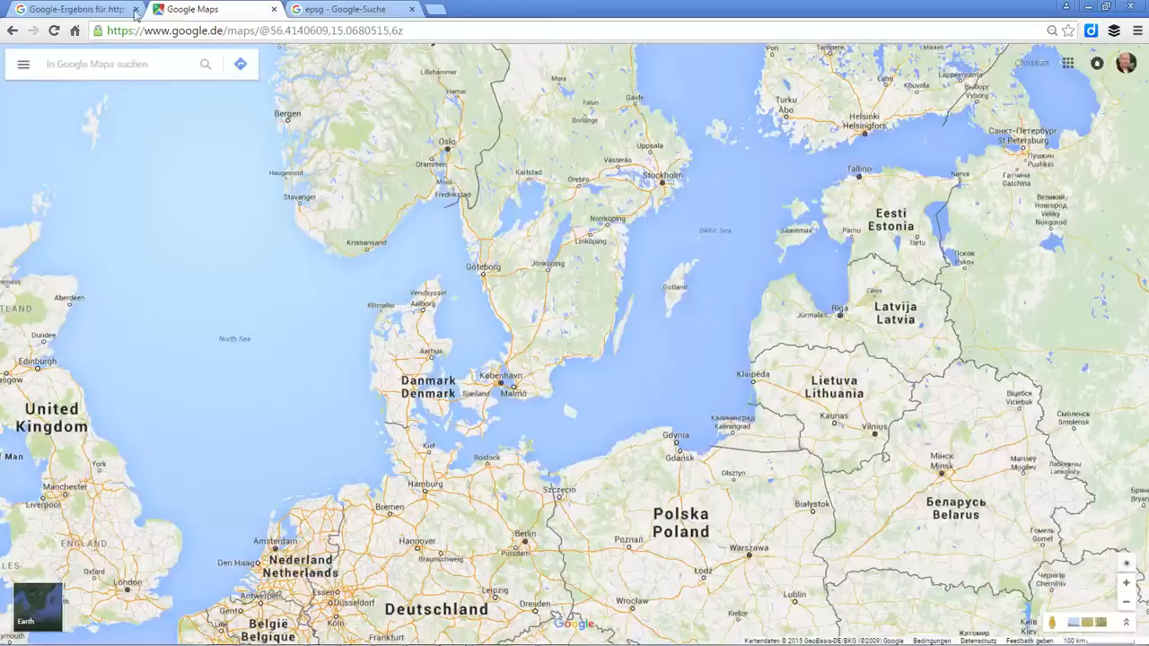
click(101, 11)
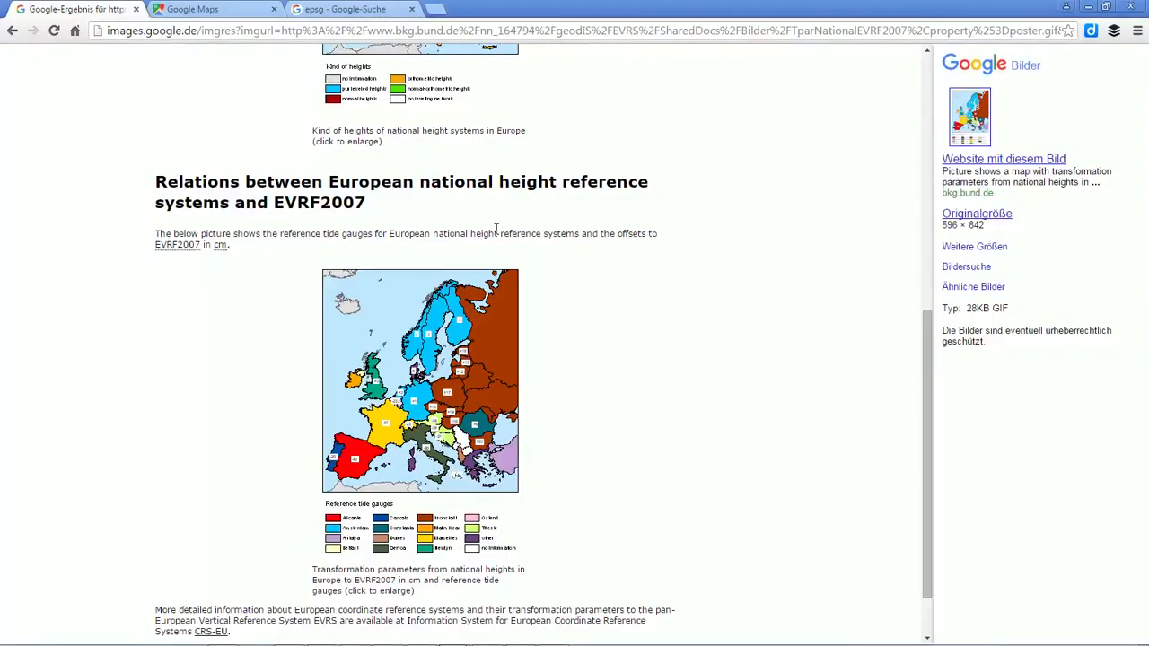
click(445, 398)
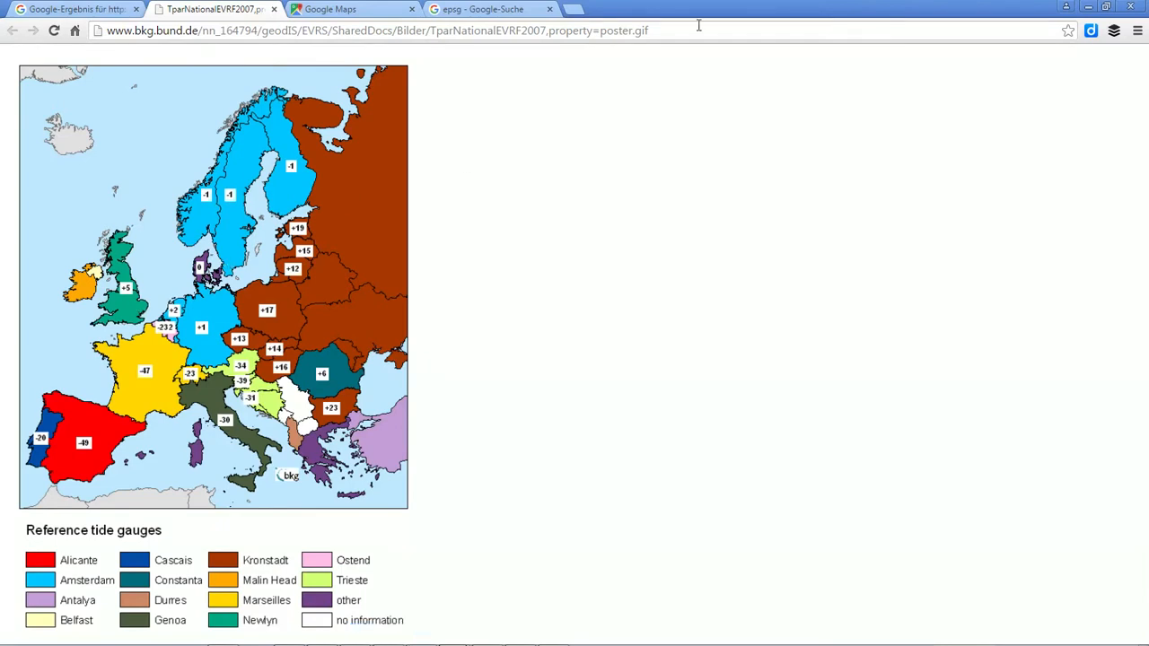
click(1088, 7)
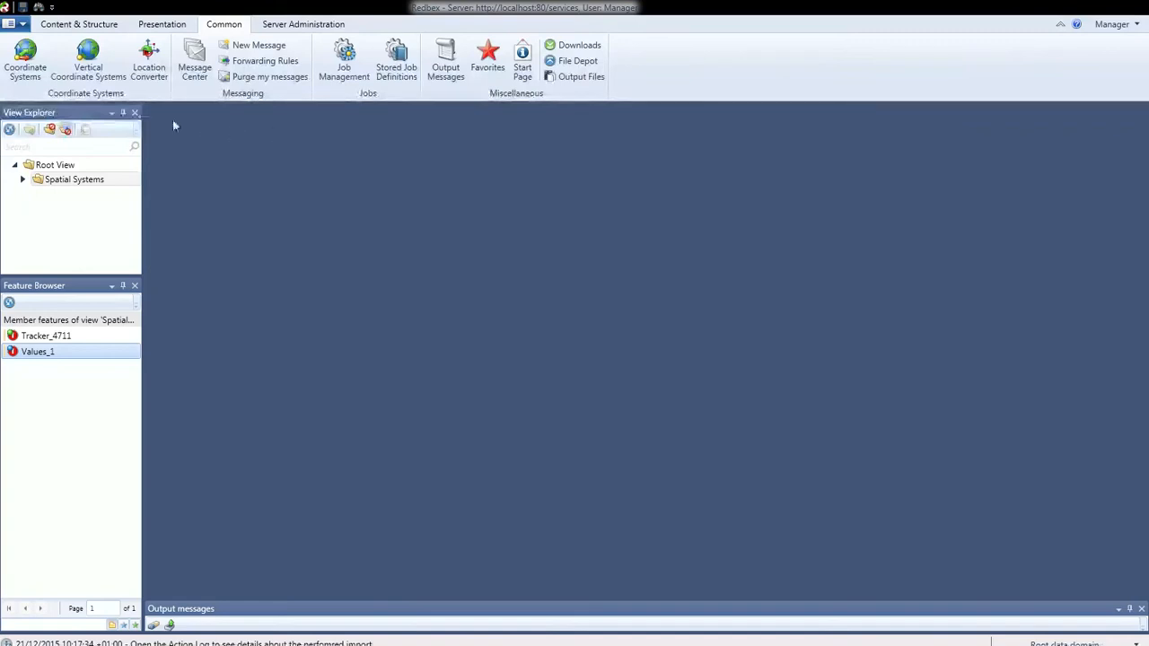
- Display the vertical coordinate systems, examine the definition of Generic height in meter, and close it
click(88, 64)
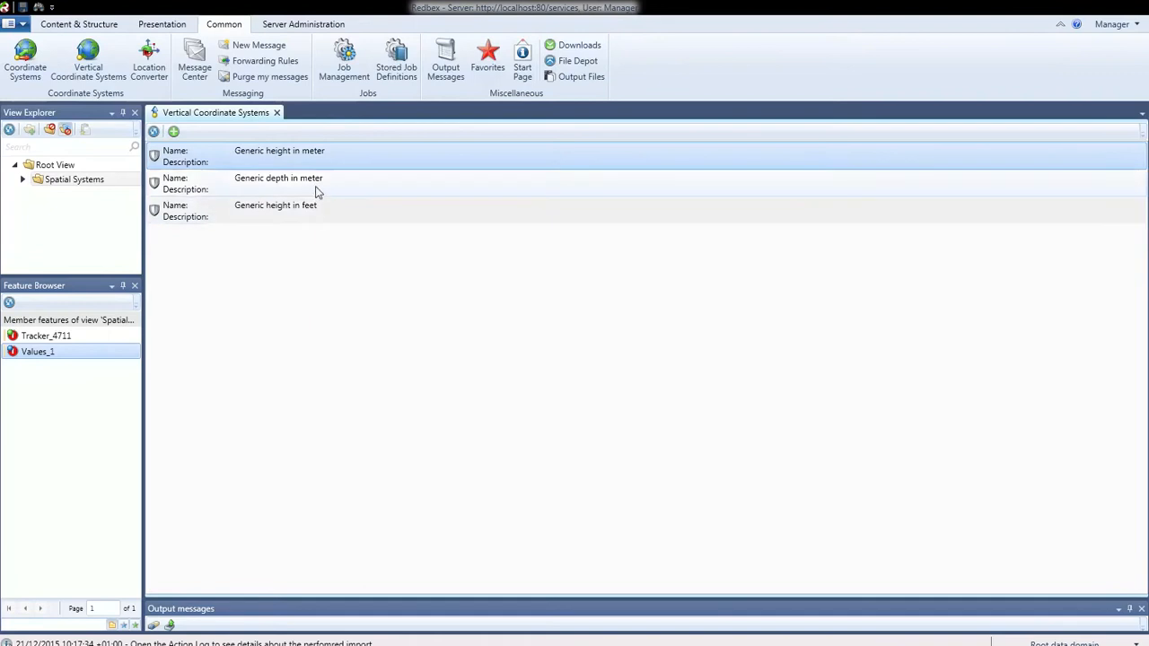
right_click(250, 154)
click(289, 167)
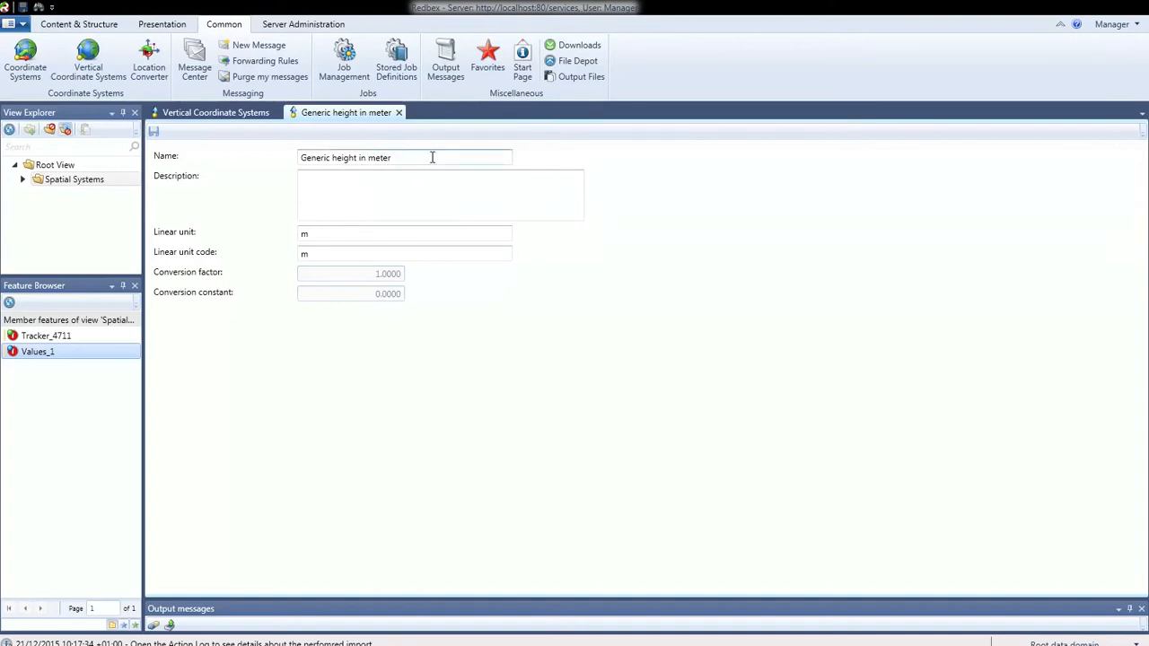
drag(398, 157, 379, 157)
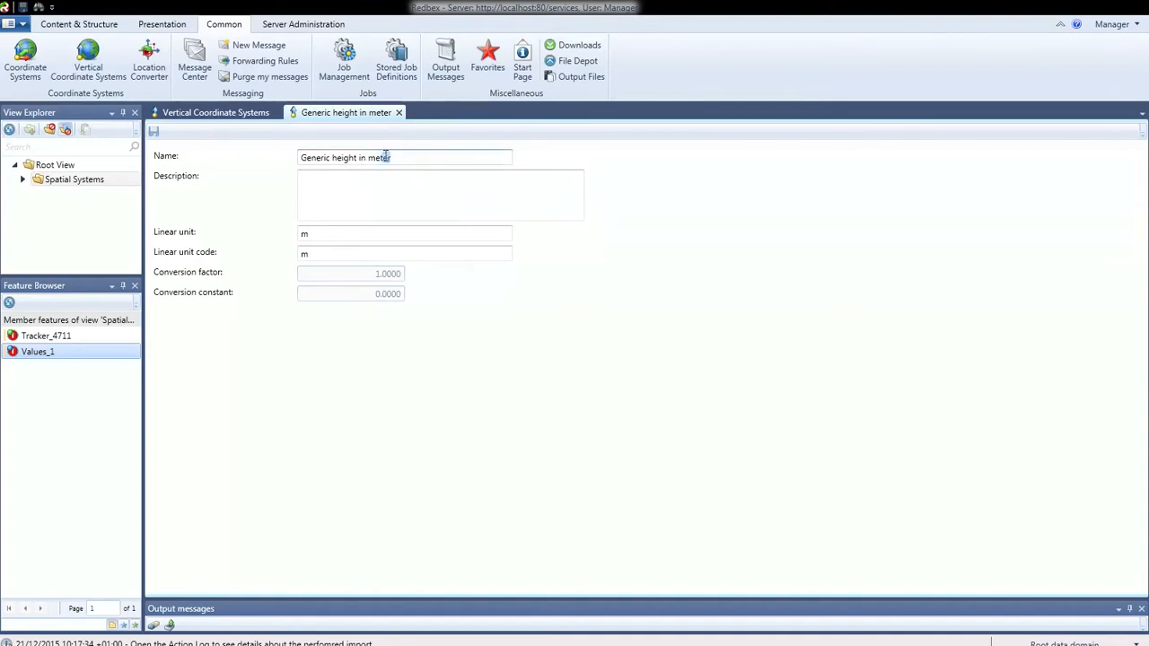
click(400, 113)
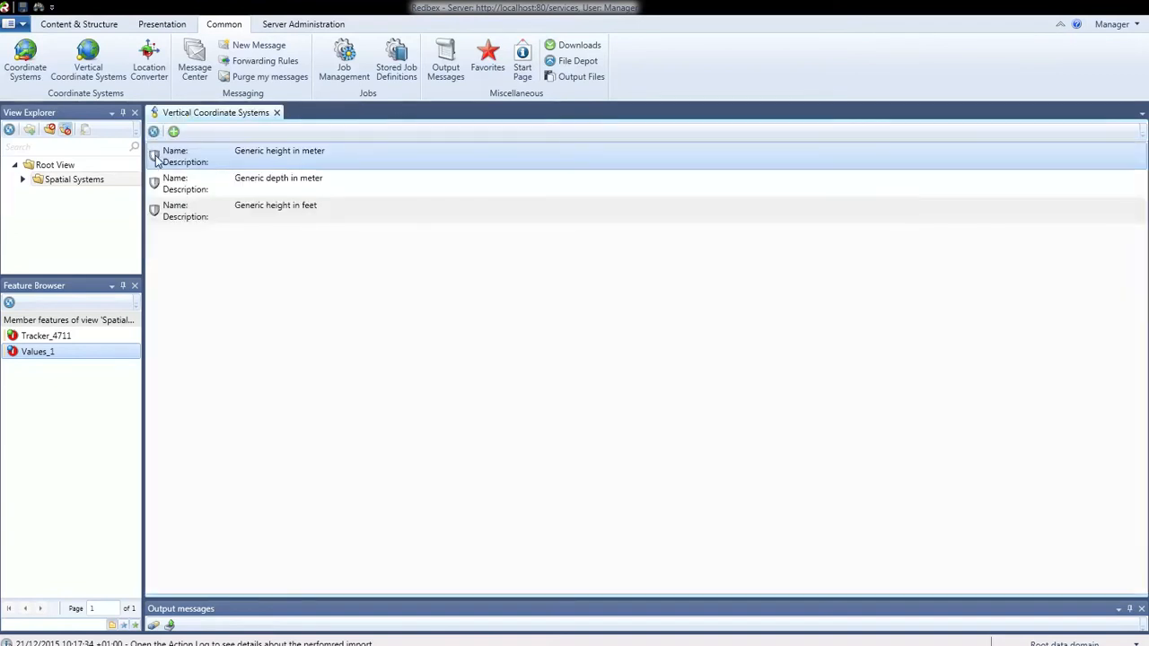
- Examine the definition of Generic depth in meter, close it, and select the Generic height in feet entry
click(162, 184)
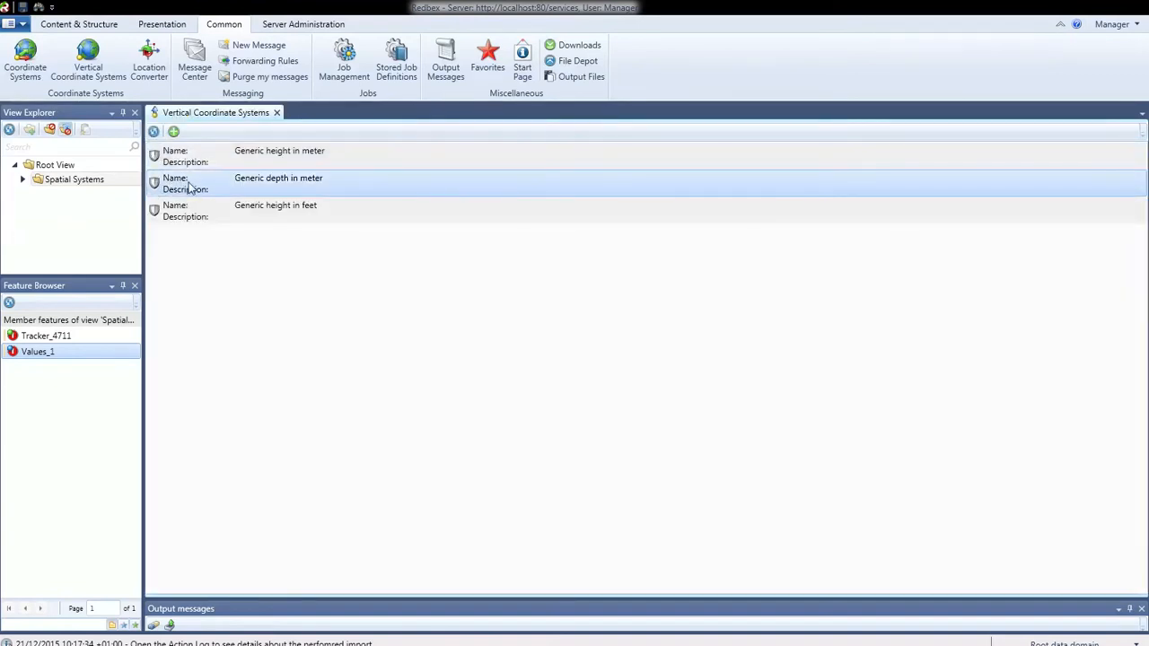
right_click(237, 187)
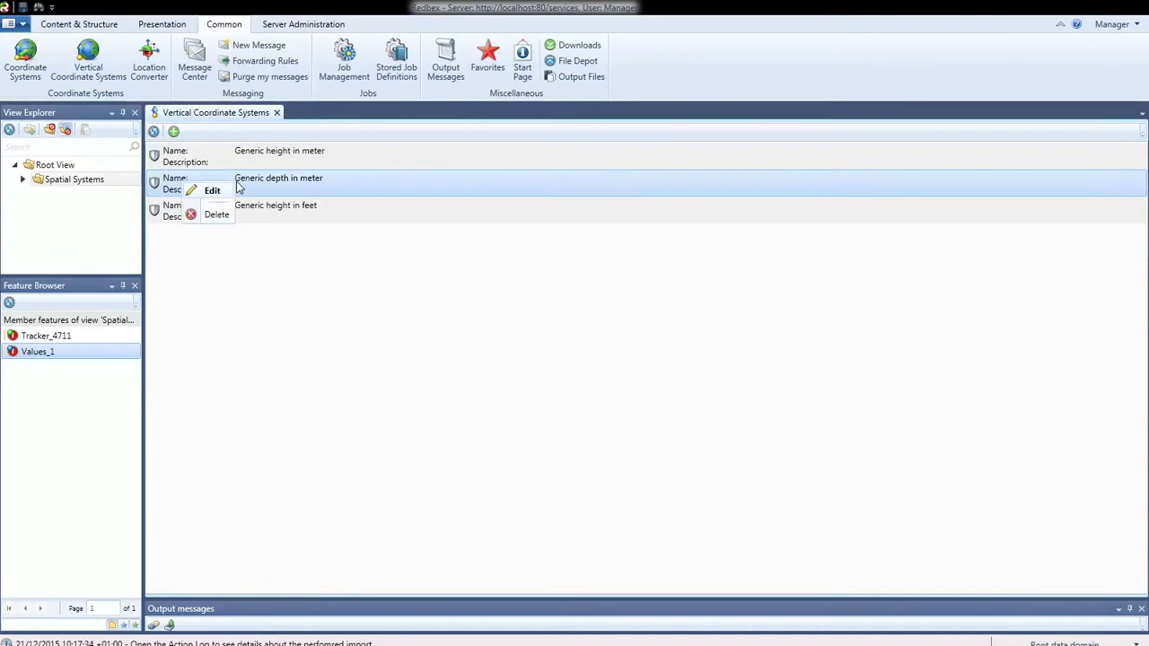
click(212, 191)
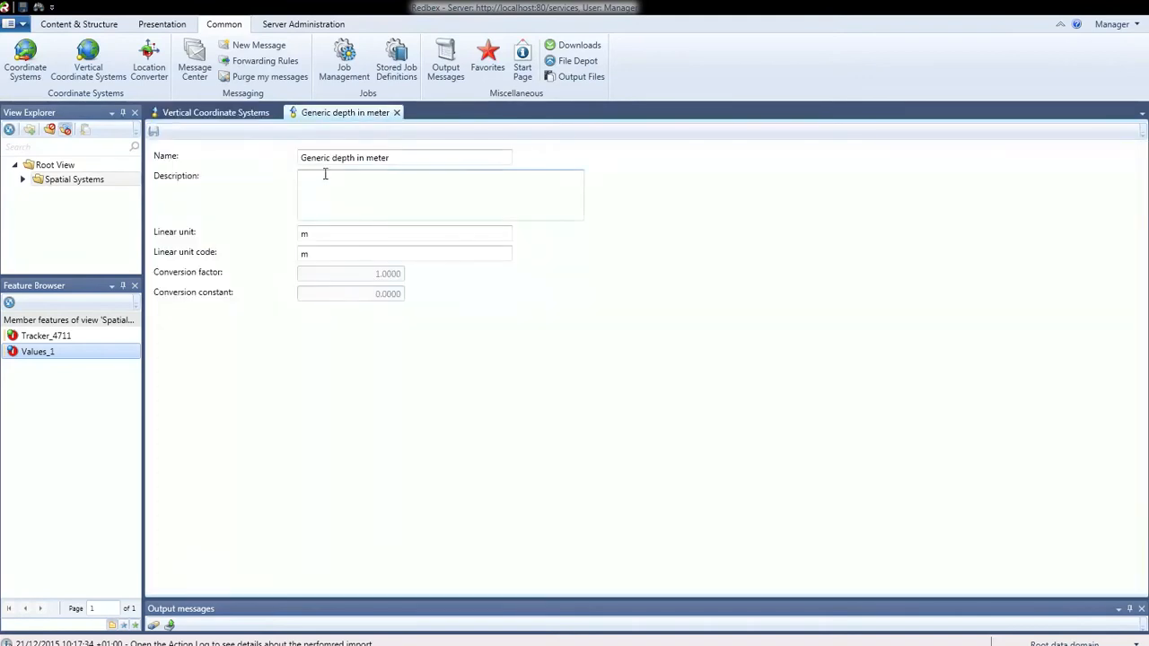
click(397, 114)
click(285, 218)
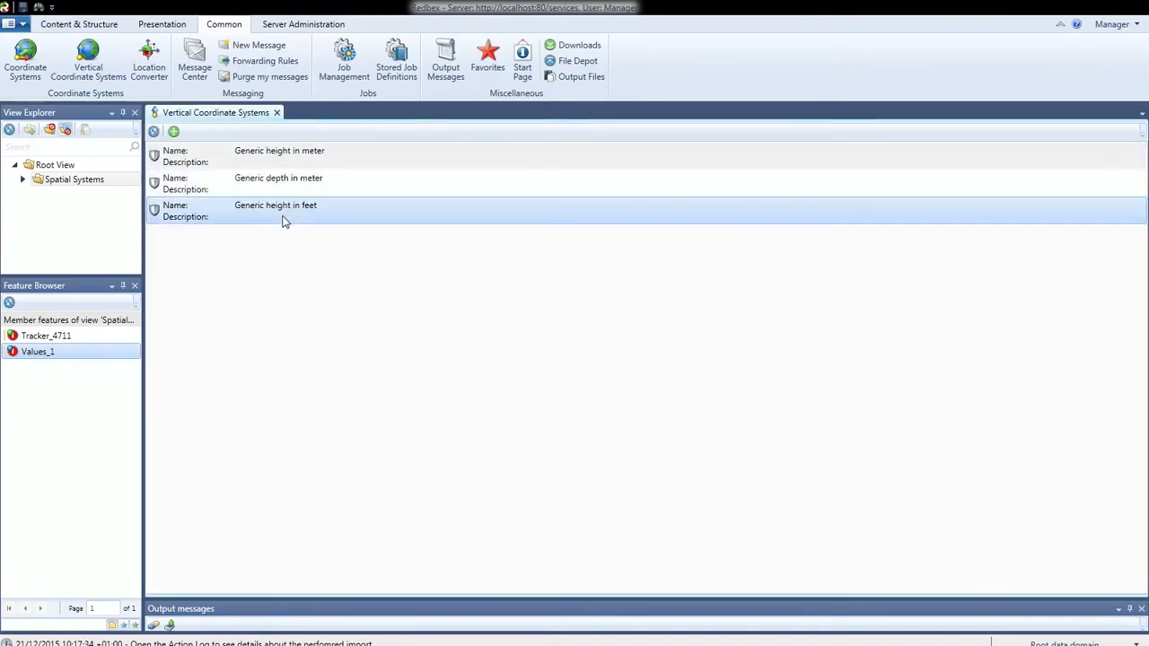
- Start a new vertical coordinate system named "VCS GB" and check Great Britain's height offset on the tide gauge map in Chrome
click(193, 151)
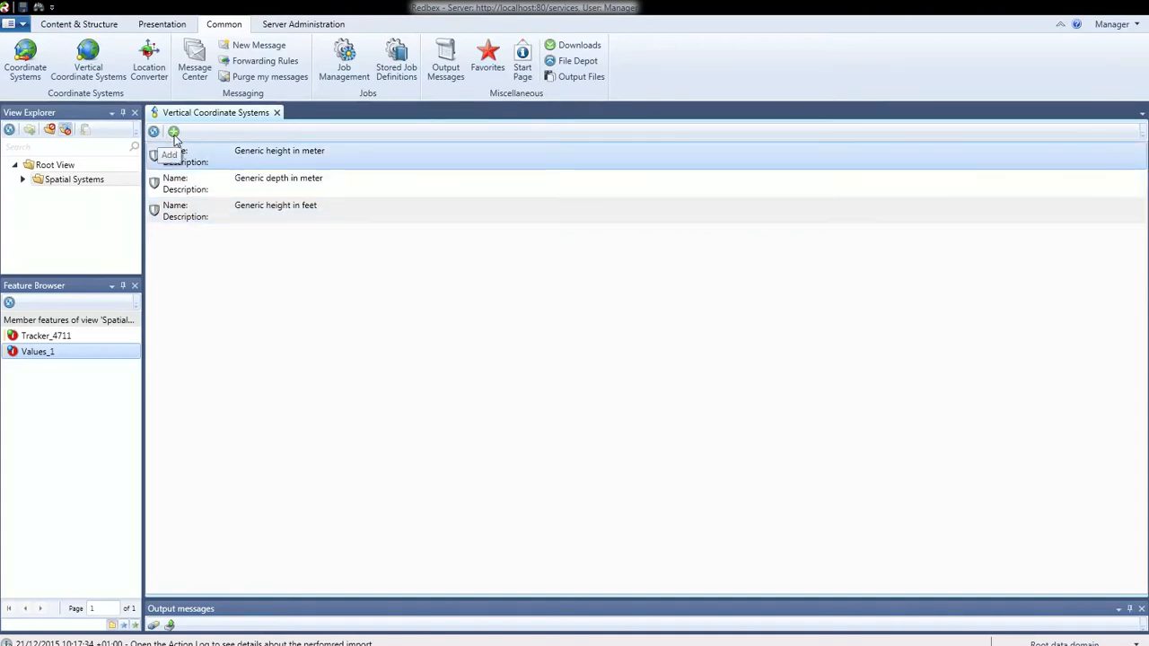
click(174, 132)
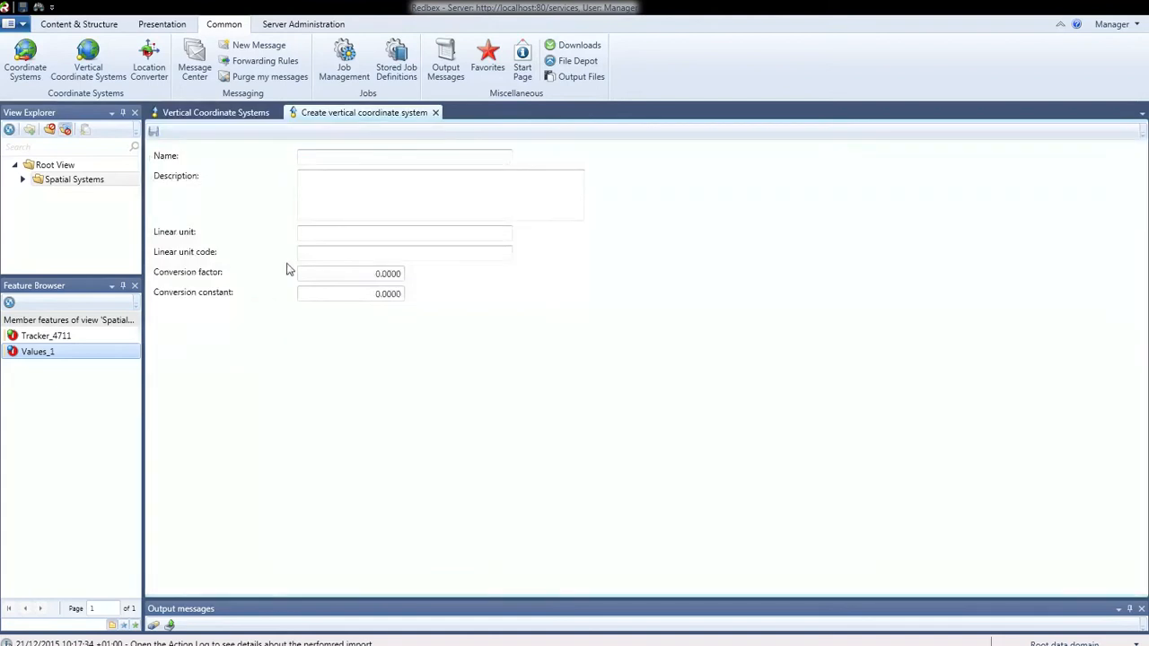
click(340, 157)
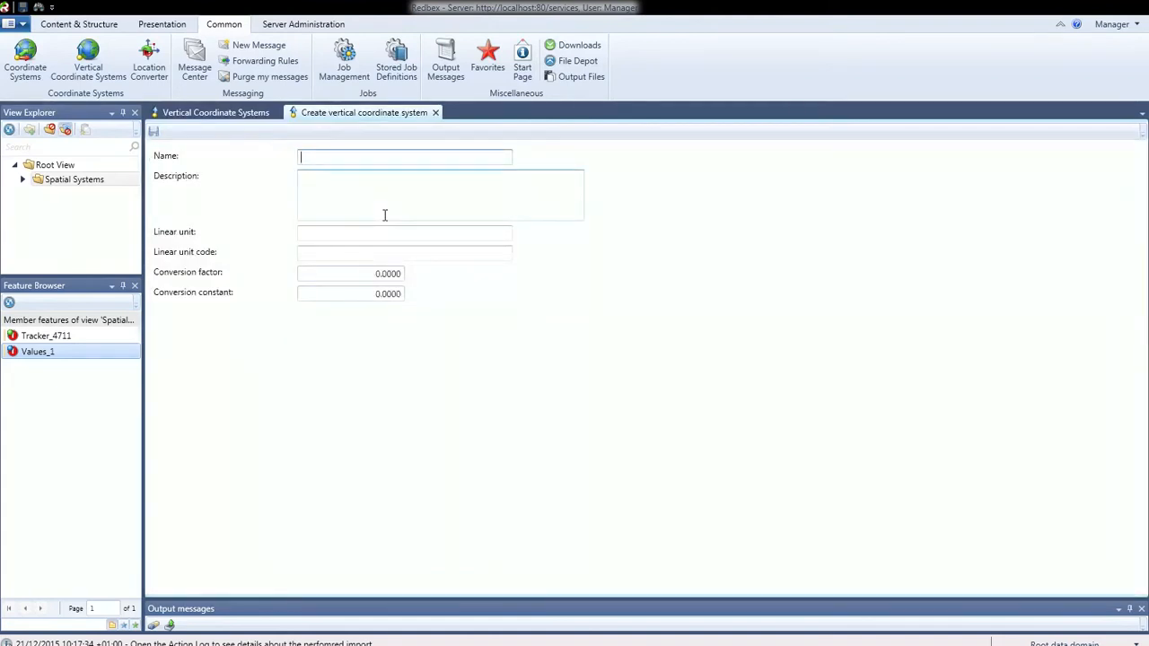
text(VCS GB)
key(alt+Tab)
key(alt+shift+Tab)
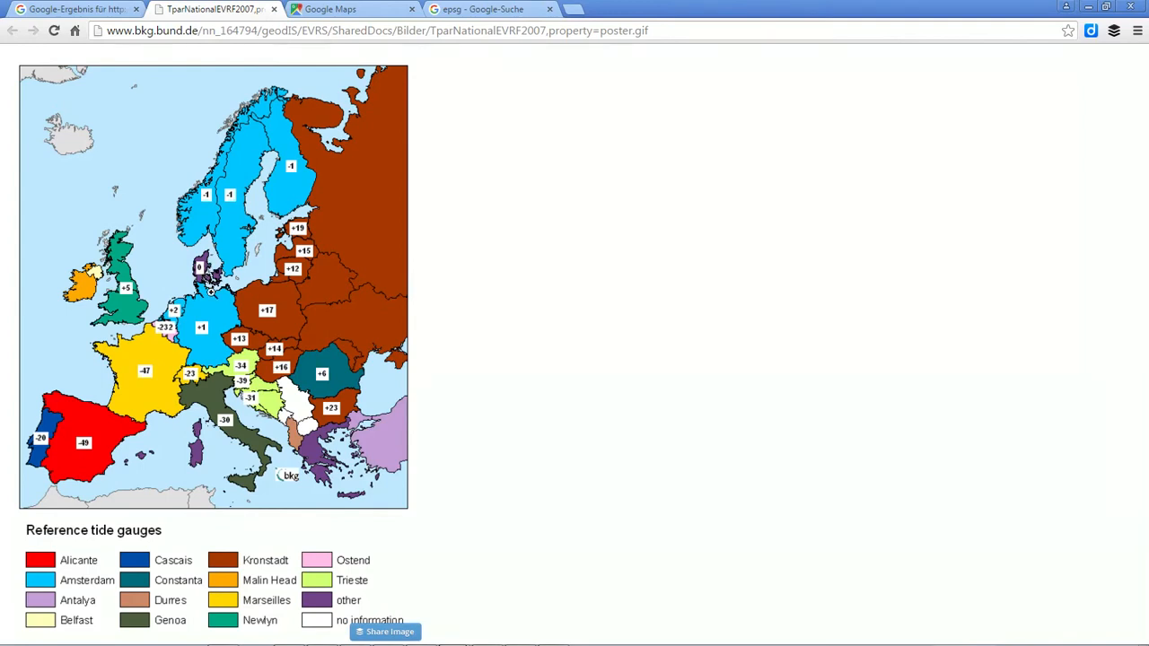
key(alt+Tab)
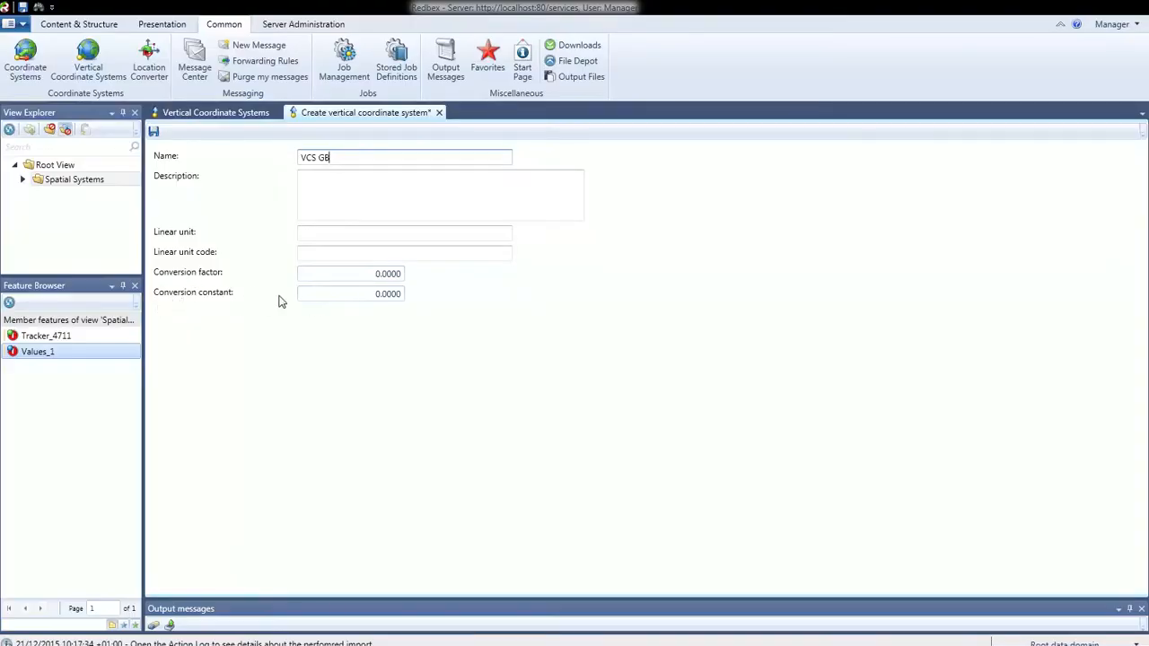
- Set the conversion constant to 5, enter the description "in reference to denmarks vcs", and try to save the vertical coordinate system
click(327, 297)
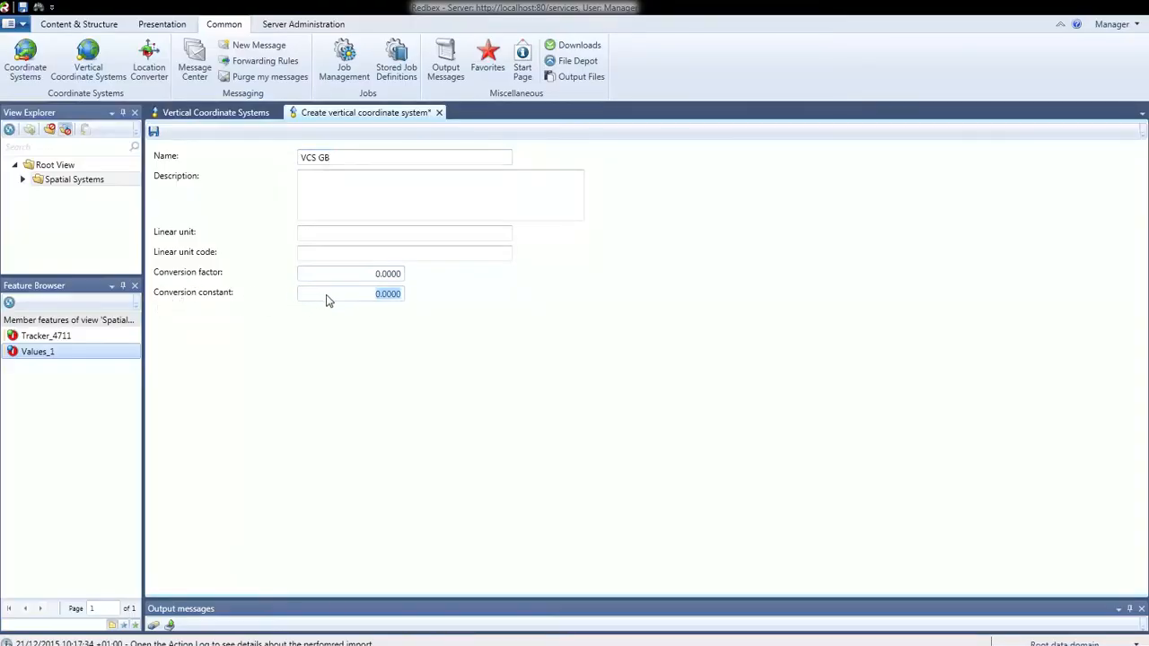
text(5)
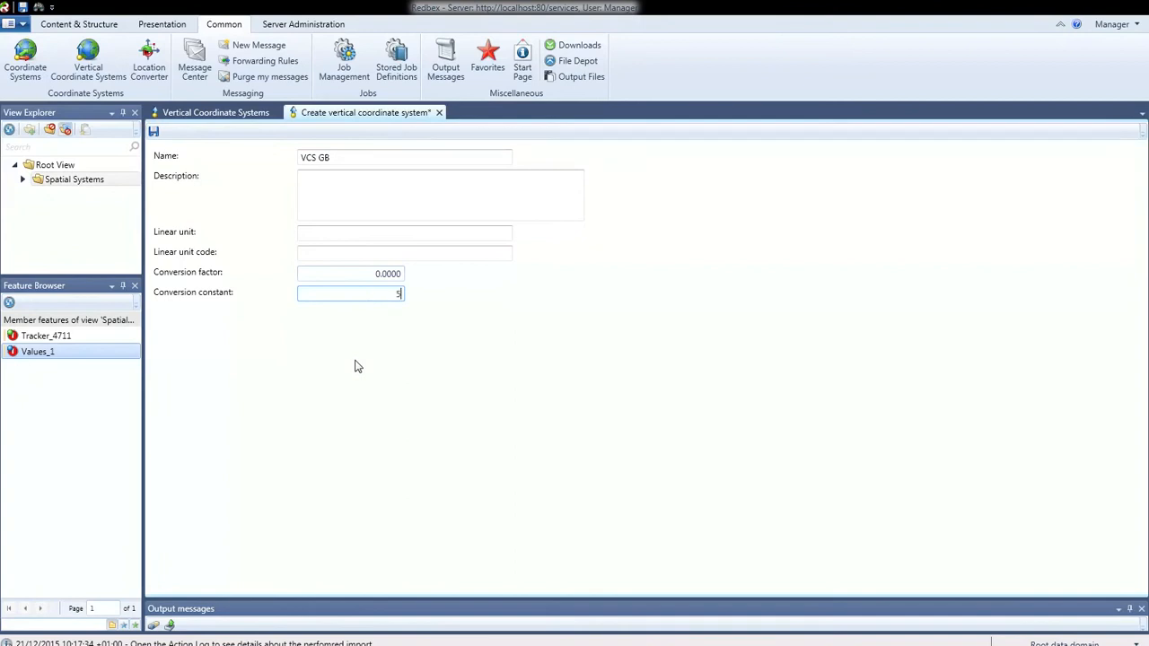
click(410, 194)
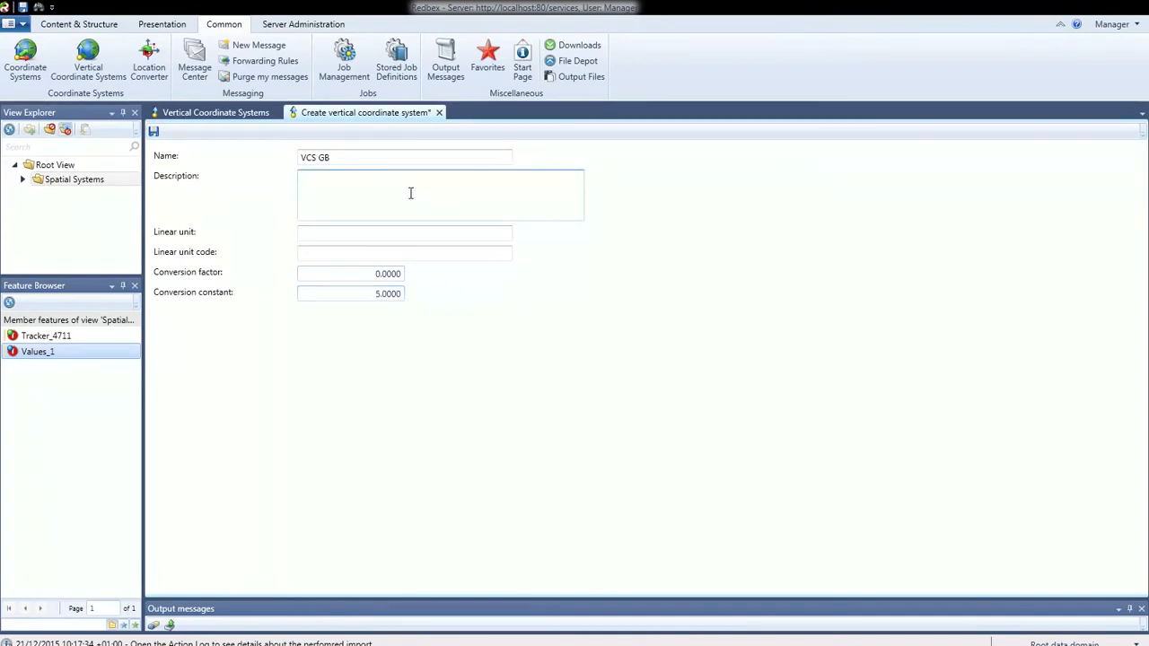
text(in reference to denmarks vcs)
click(153, 132)
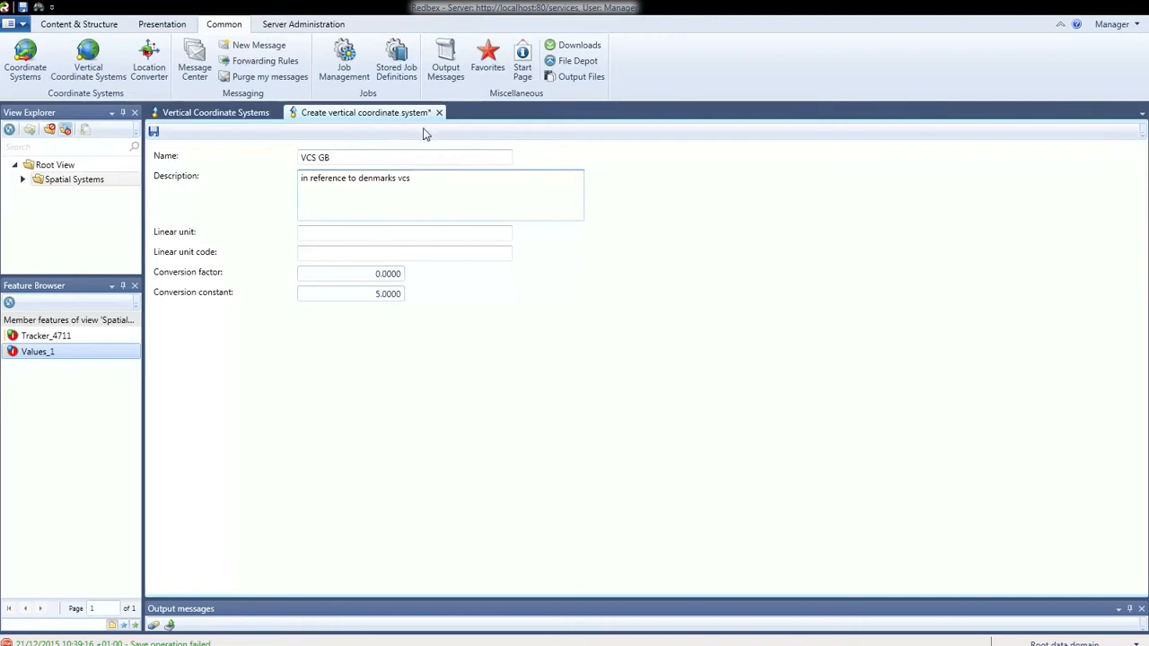
- Discard the unsaved VCS GB vertical coordinate system and close the list of vertical coordinate systems
click(365, 275)
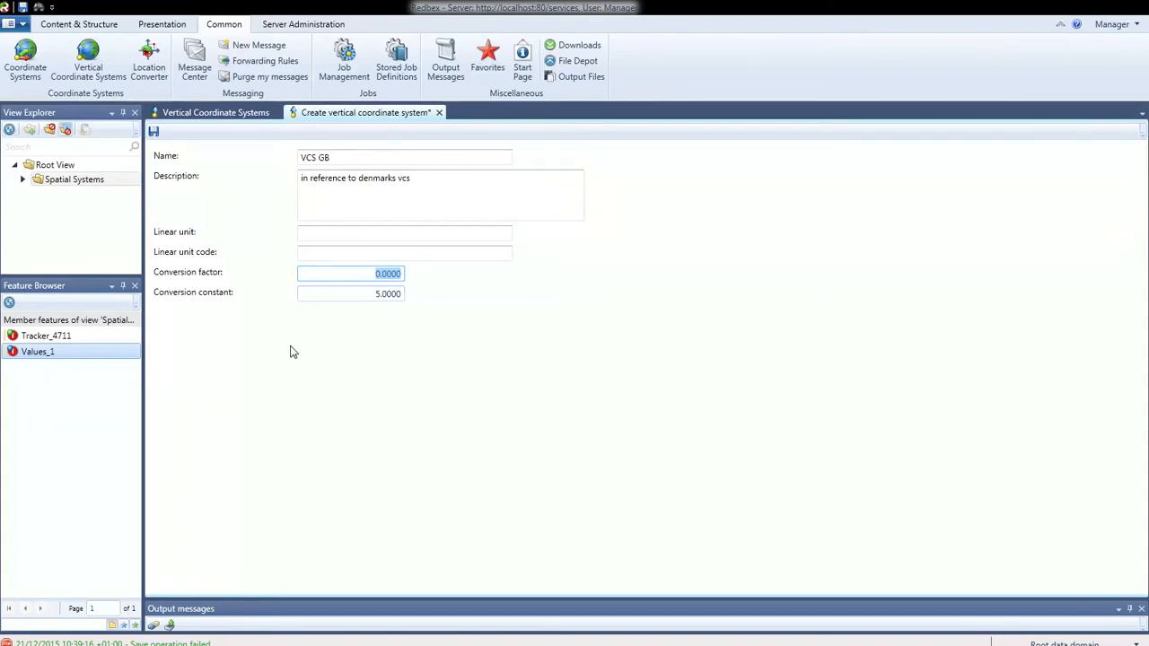
click(439, 112)
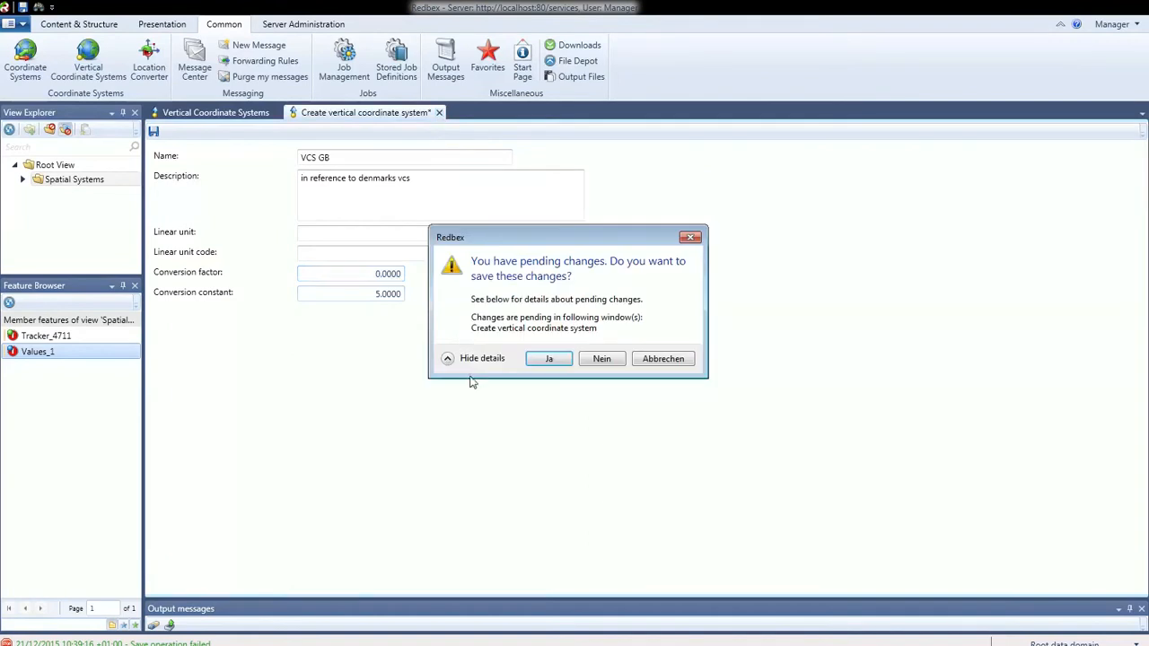
click(601, 358)
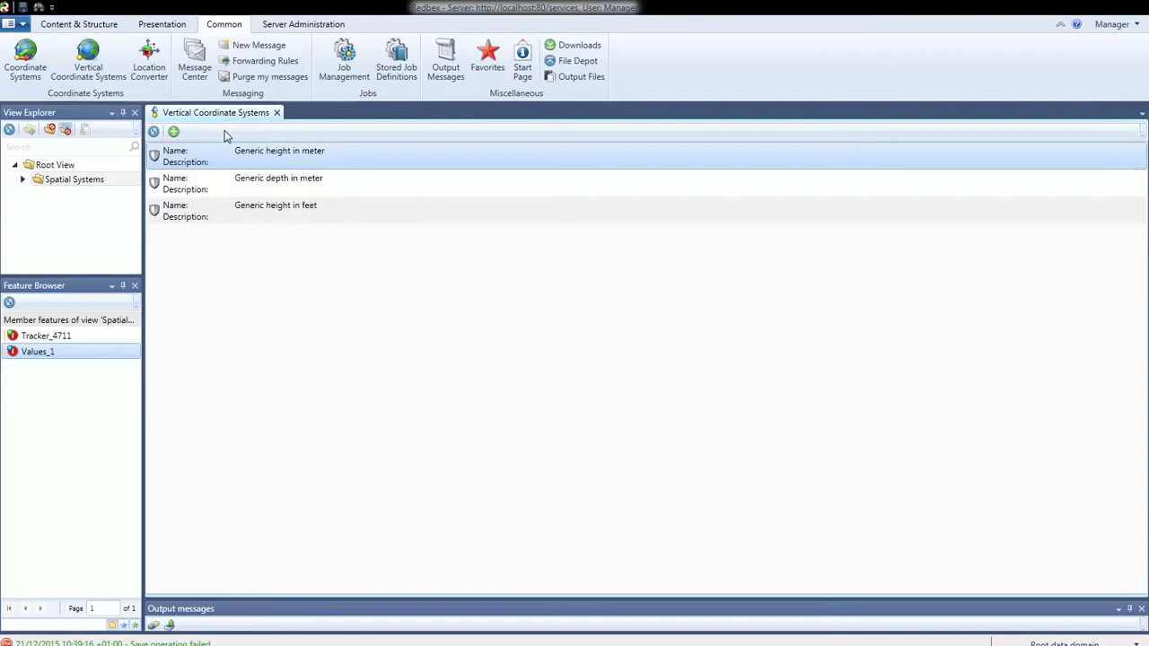
click(277, 112)
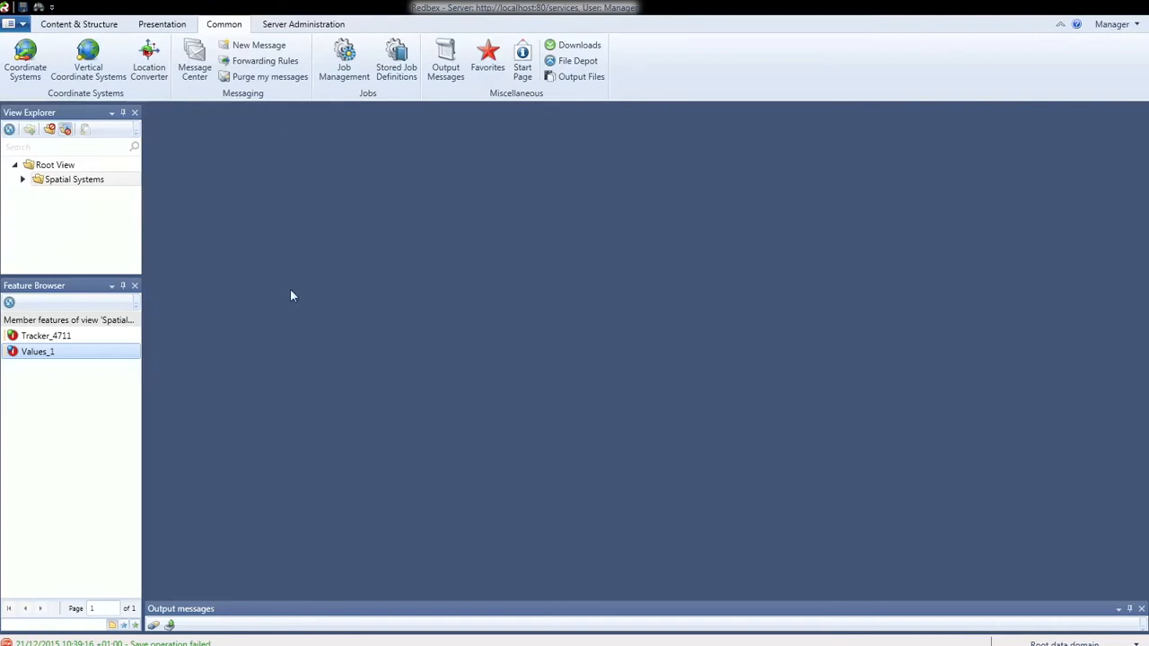
- Display the coordinate systems, filtering the list to geographic systems only, projected systems only, and both types together
click(29, 68)
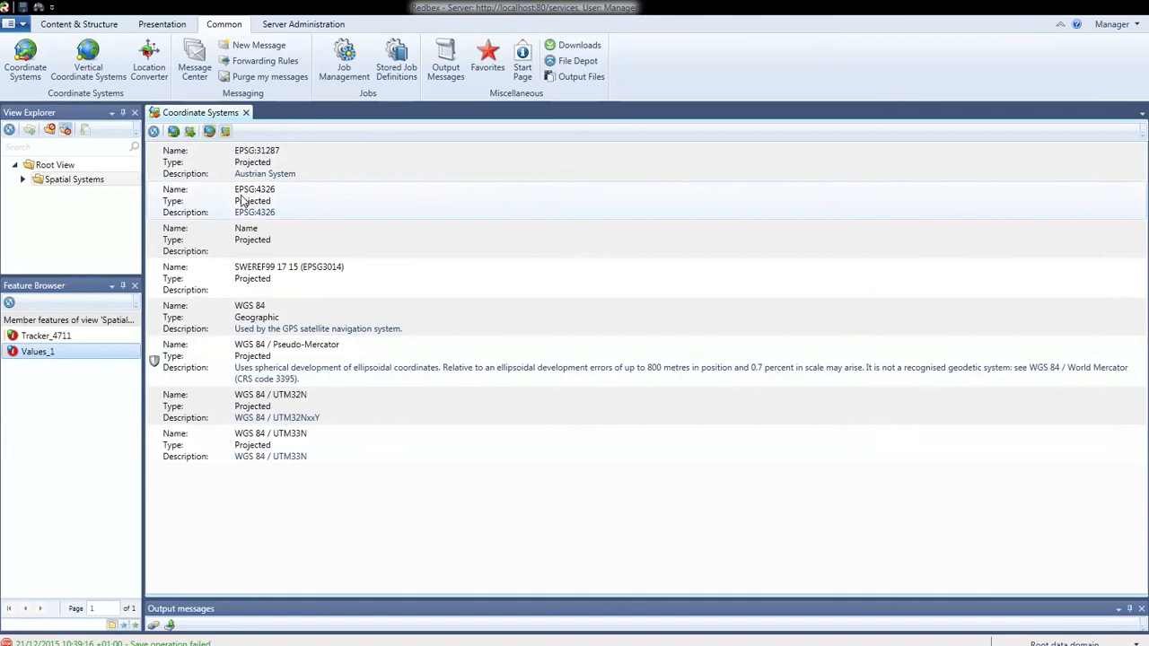
click(225, 132)
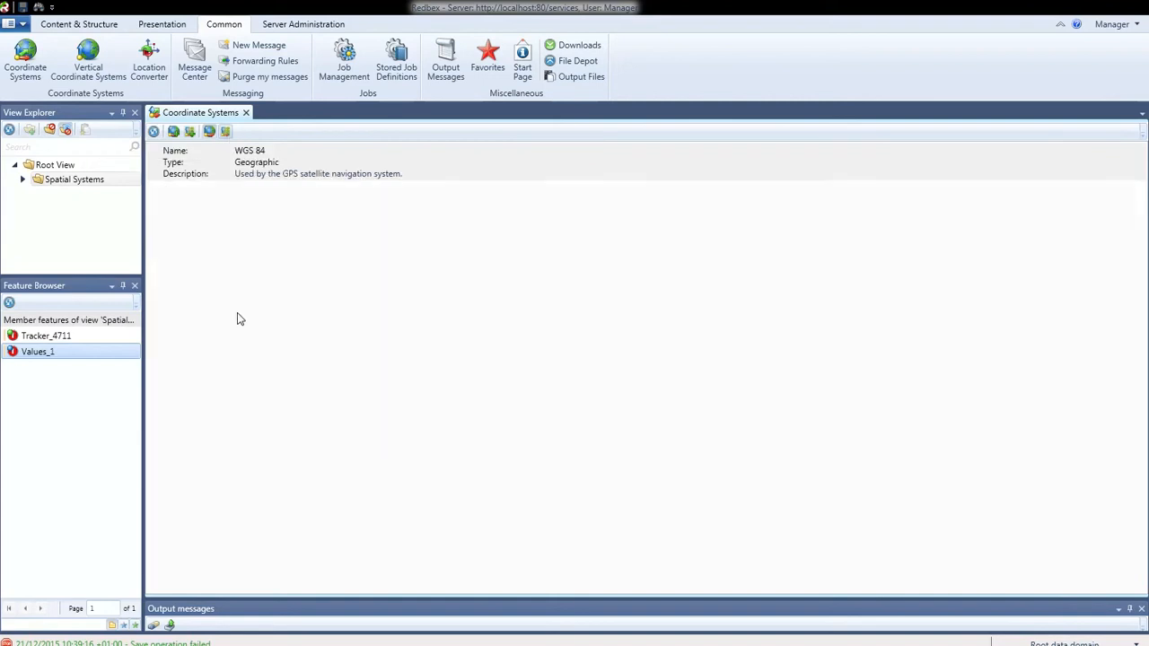
click(210, 133)
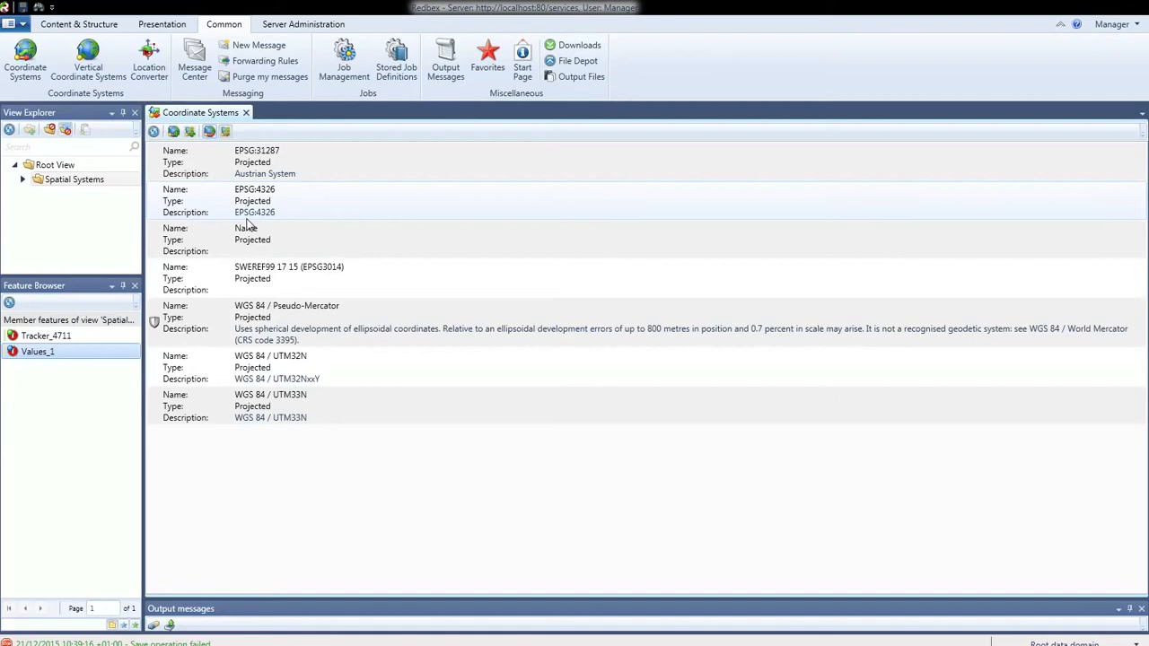
click(210, 133)
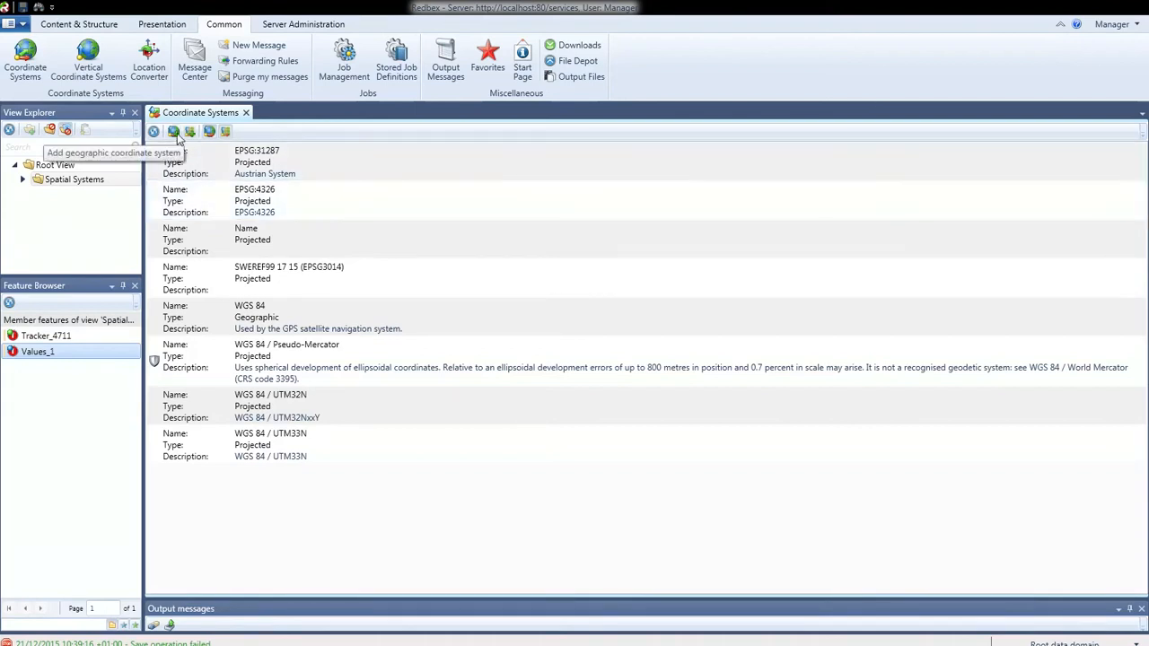
- Start a new geographic coordinate system with the name "name"
click(175, 133)
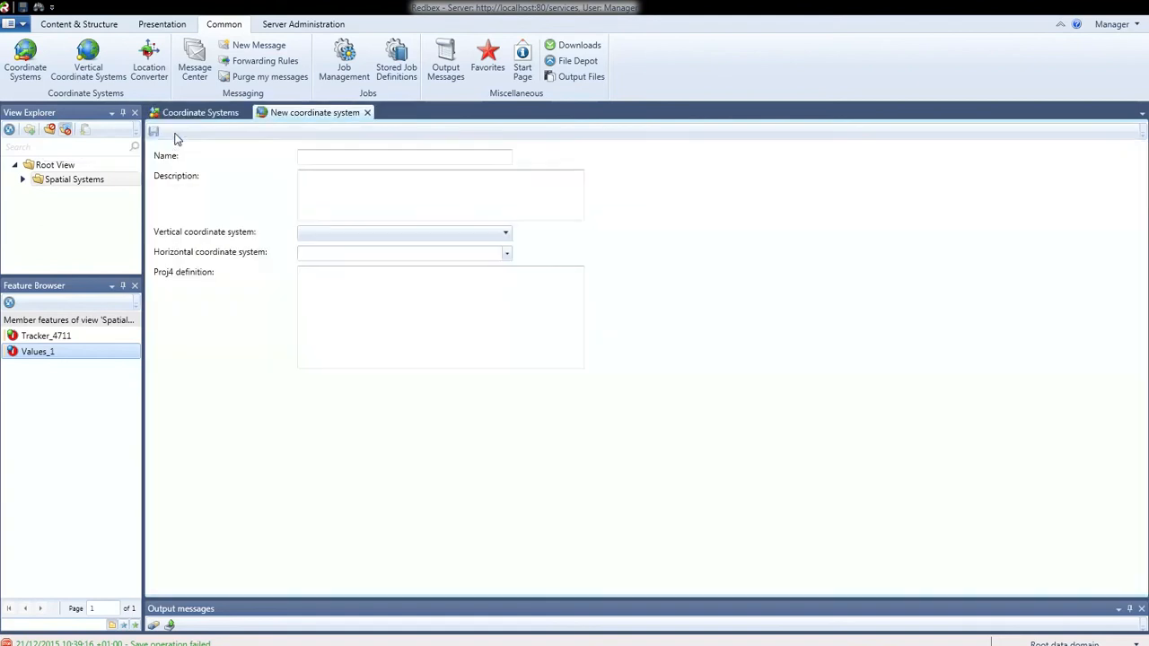
click(333, 156)
text(name)
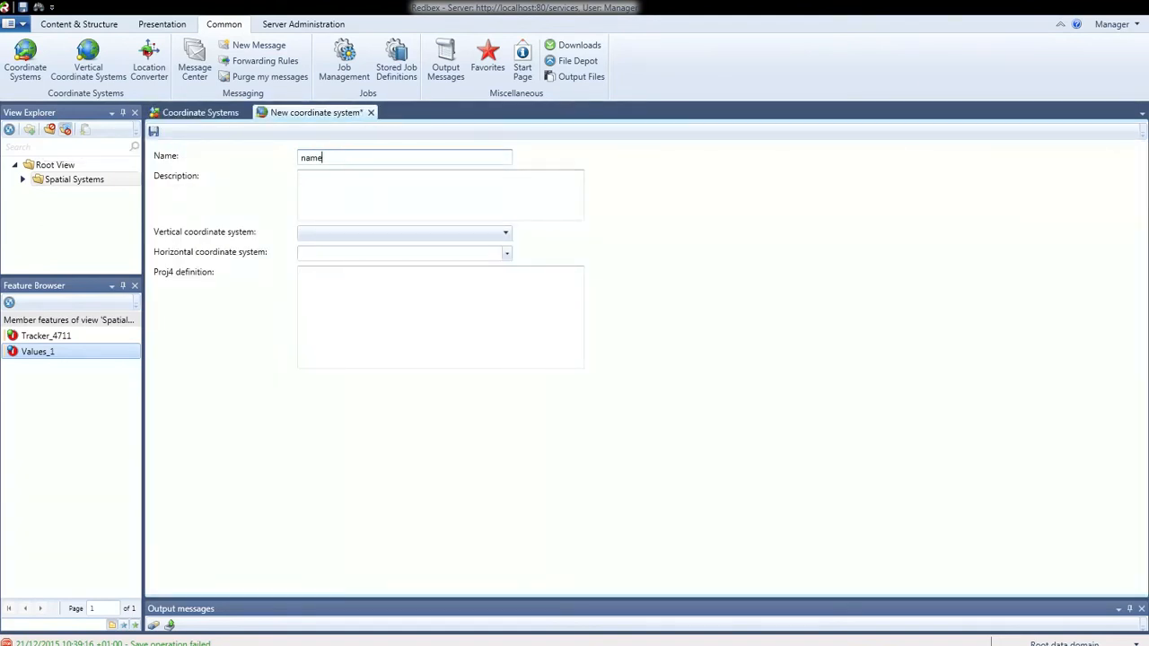
click(363, 181)
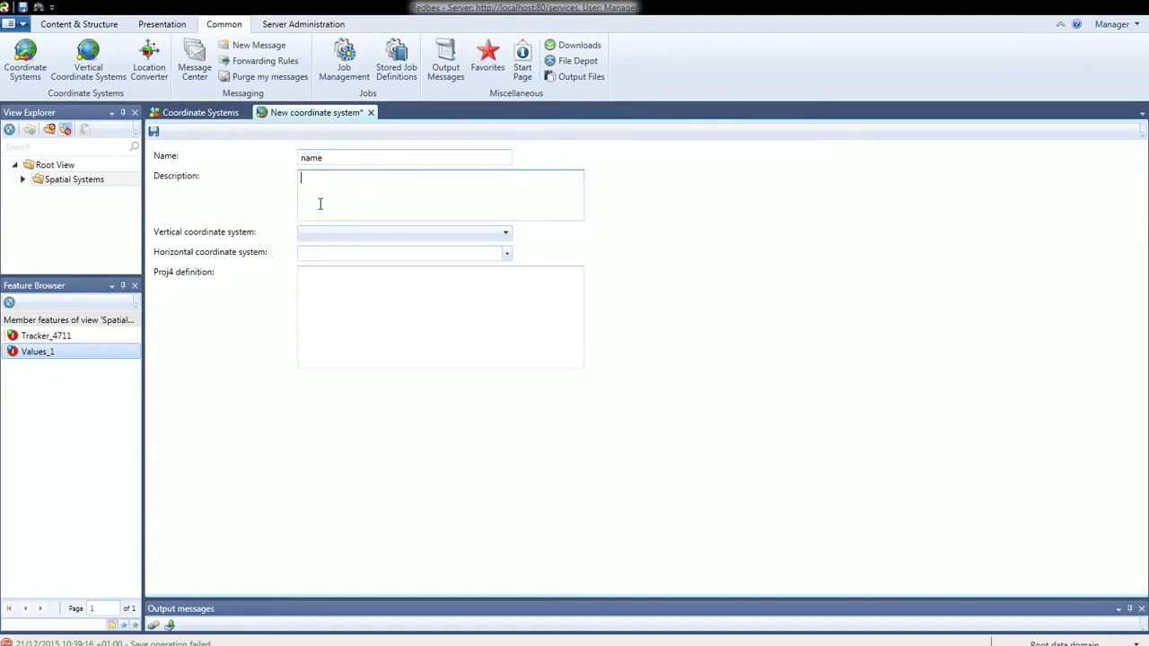
click(508, 234)
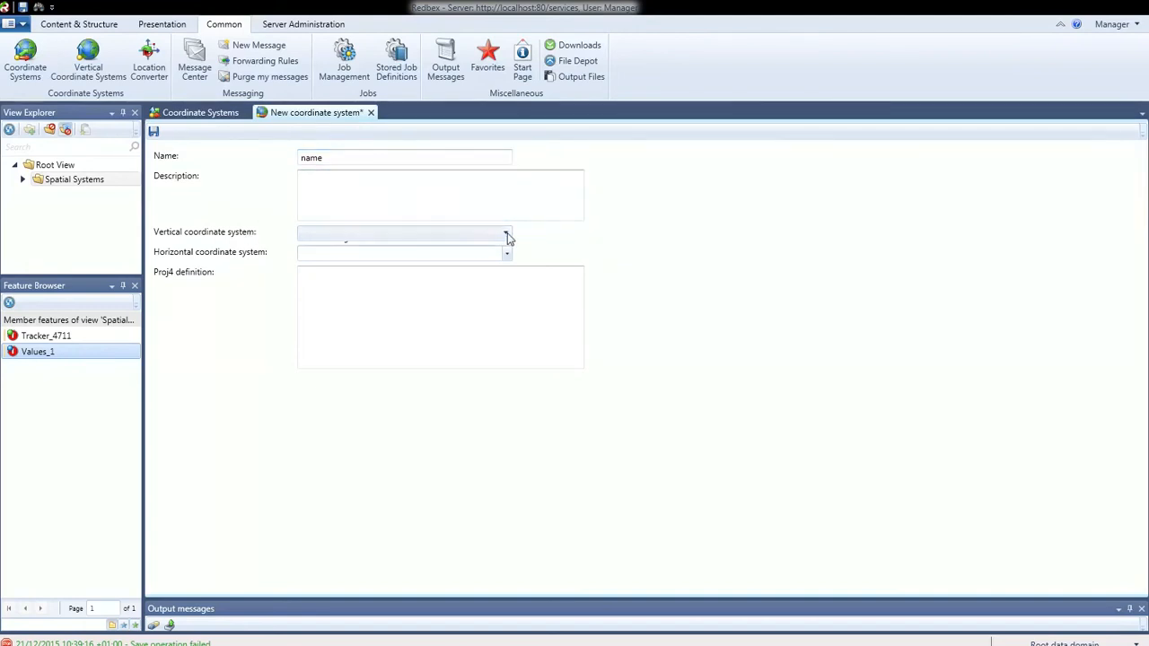
click(507, 237)
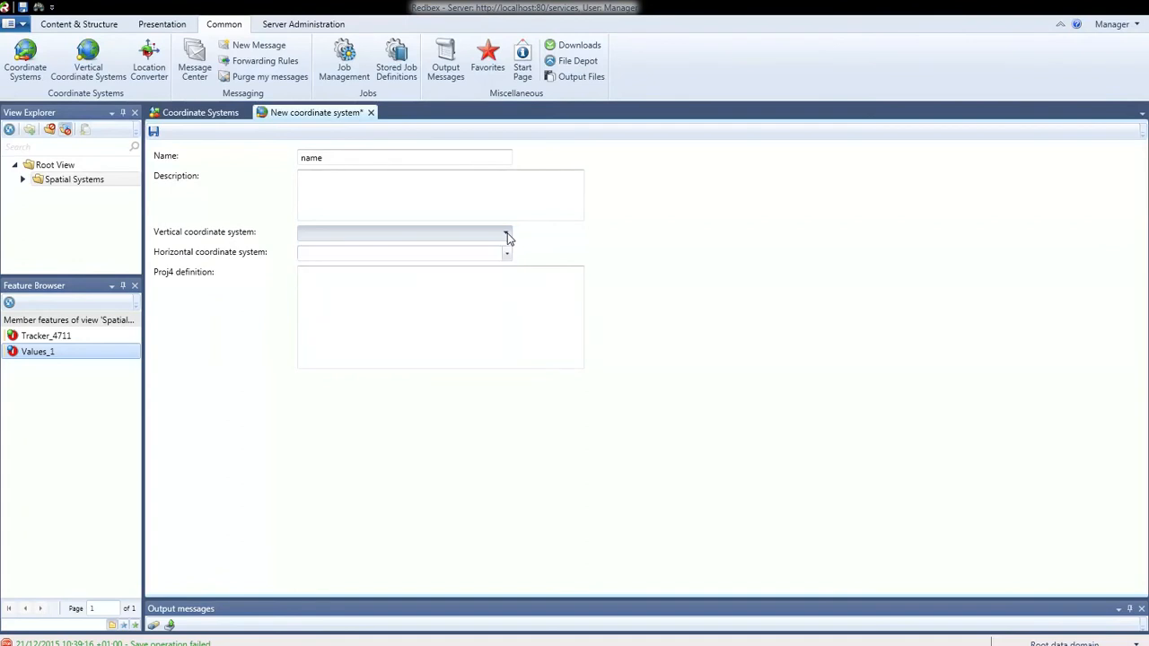
- Set the horizontal coordinate system to Egypt Gulf of Suez S-650 TL to fill in its Proj4 definition
click(508, 258)
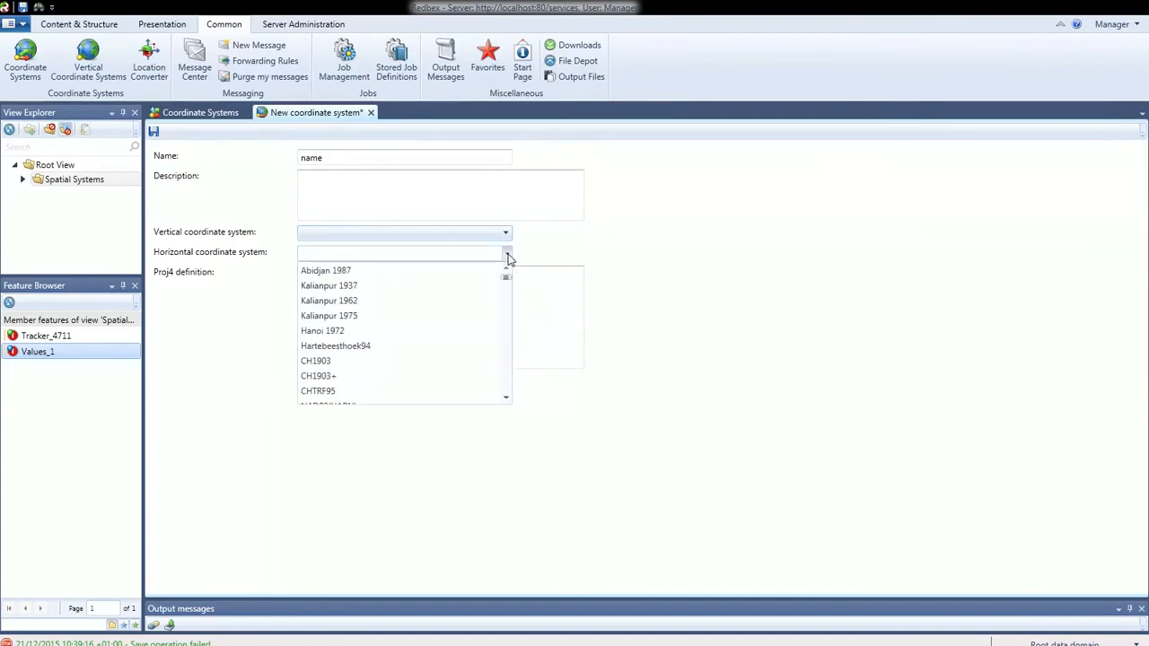
scroll(508, 286, down, 3)
drag(507, 285, 505, 314)
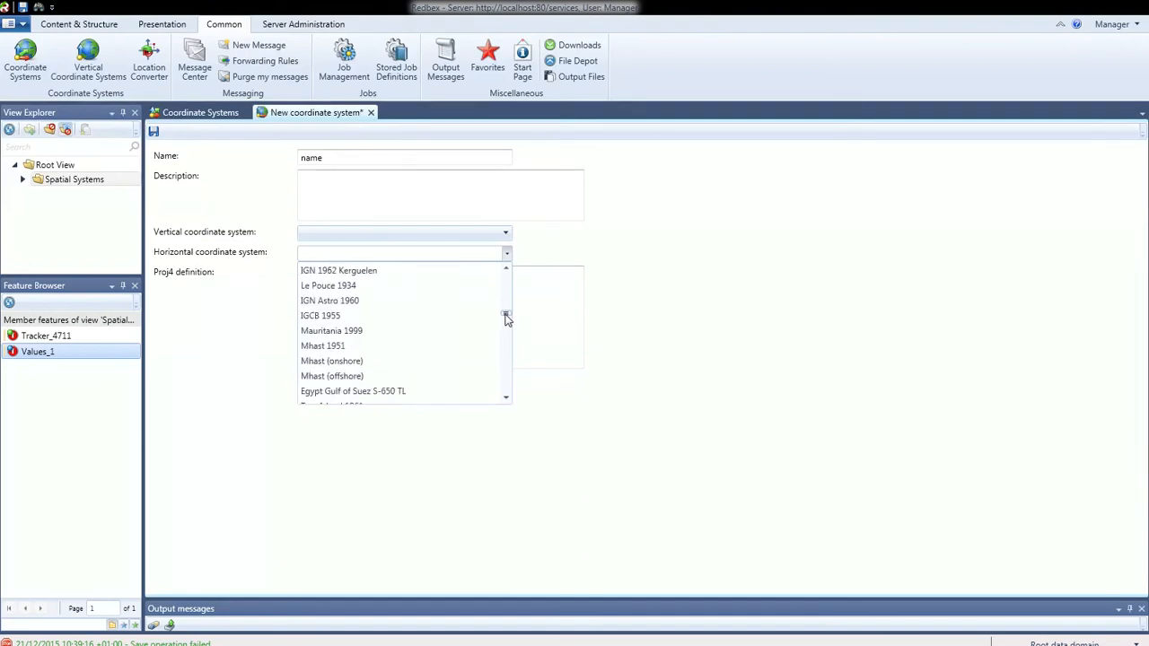
click(377, 393)
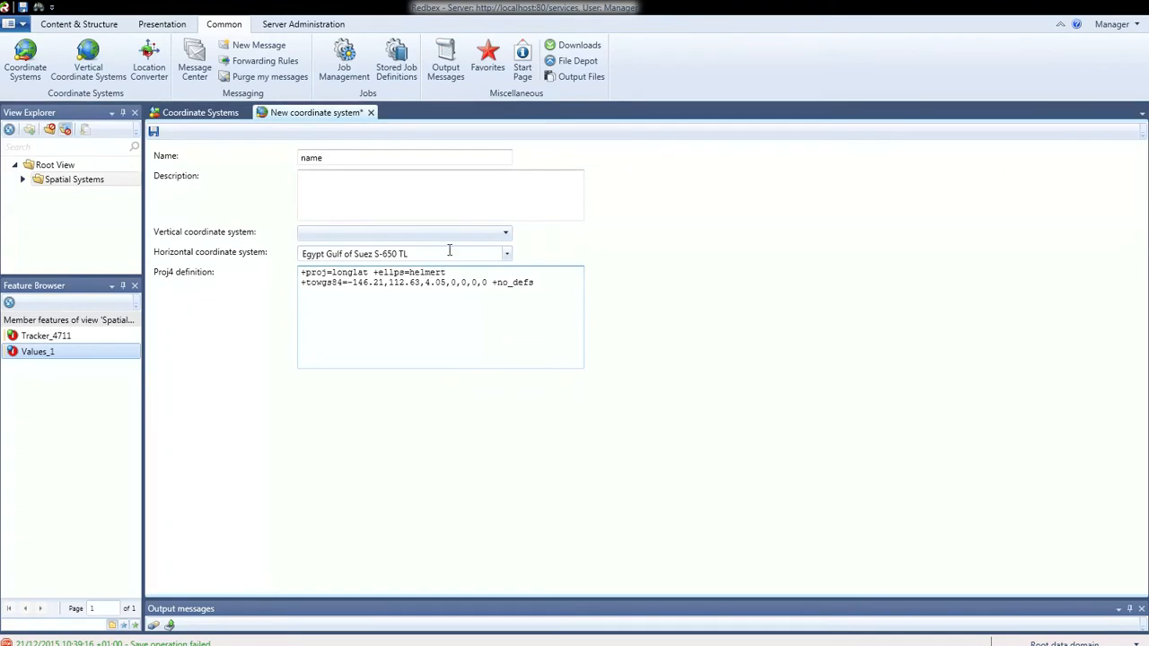
- Set the new geographic system's vertical coordinate system to Generic height in meter
click(506, 235)
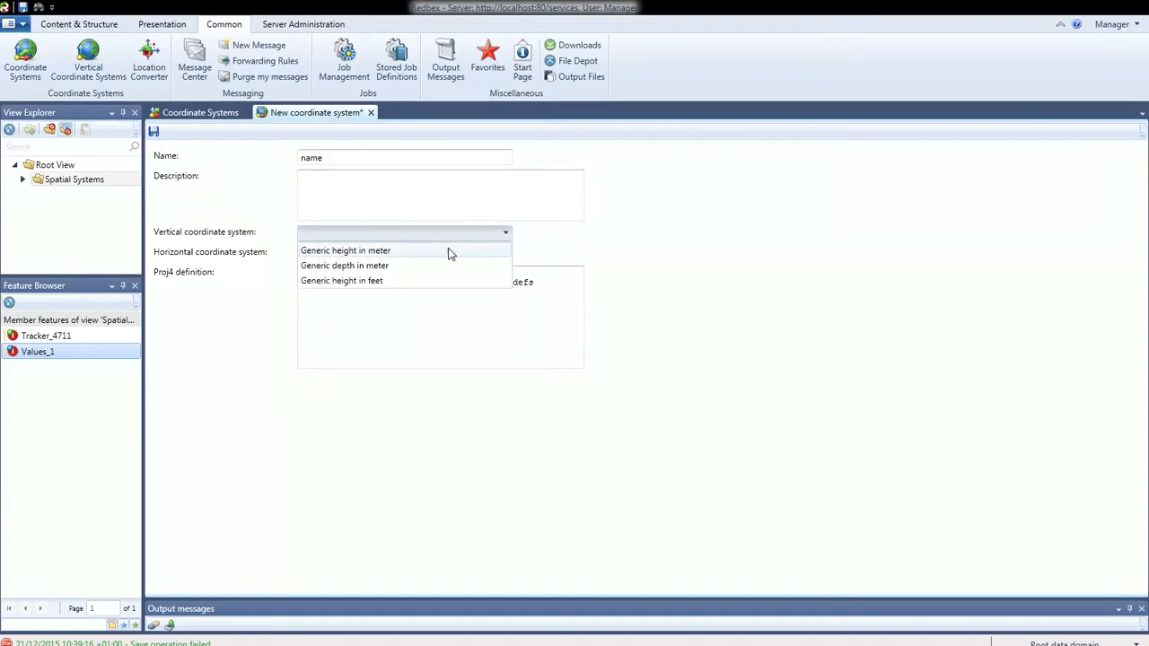
click(374, 253)
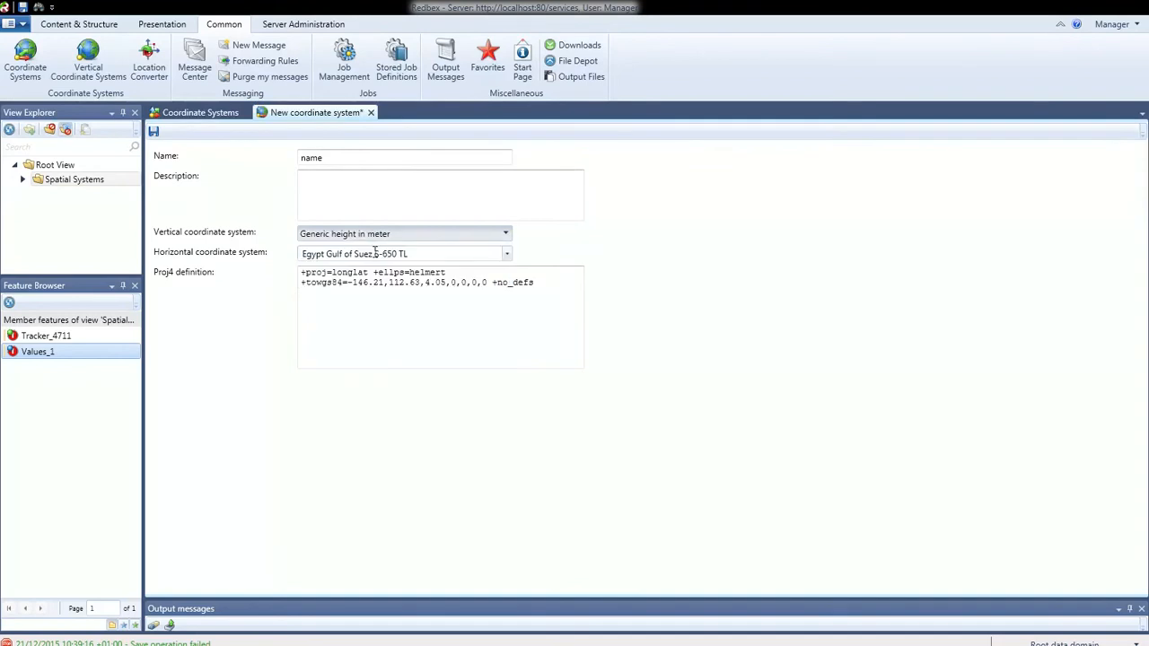
click(506, 235)
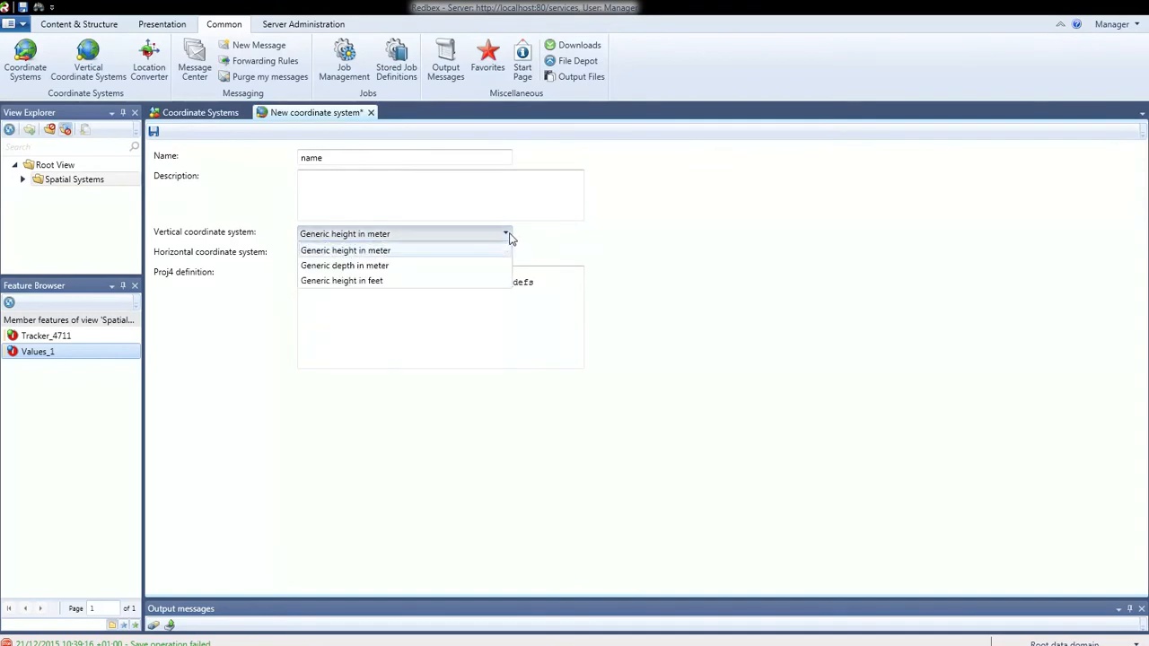
click(399, 252)
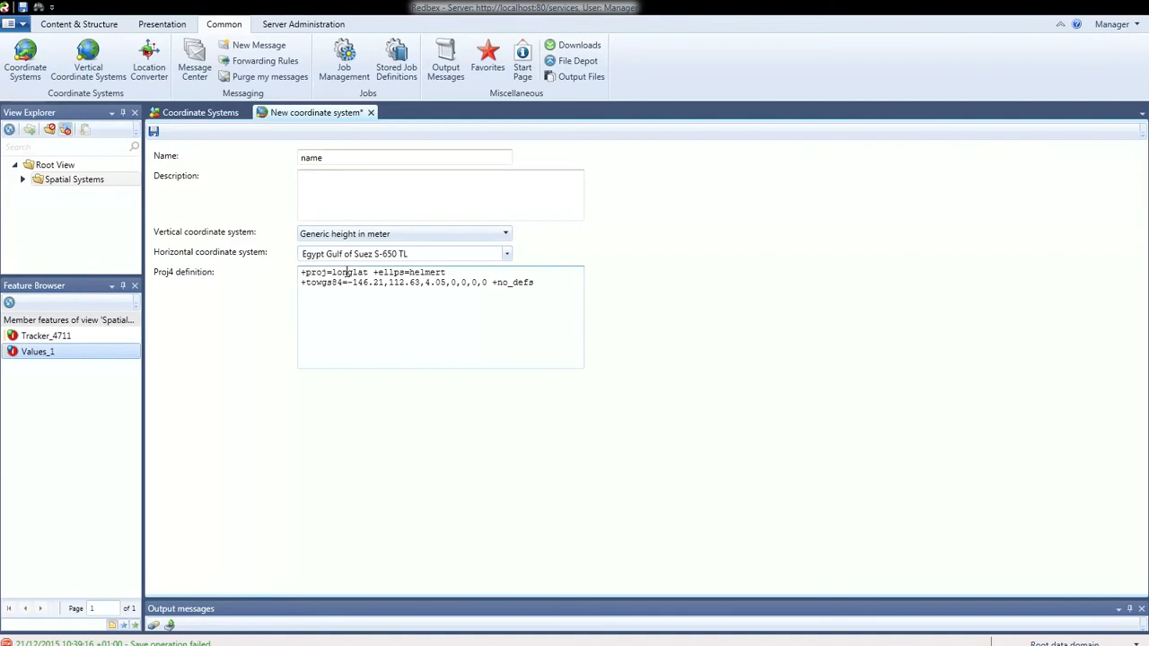
- Rename the geographic coordinate system "MyGeograficCoSy" and save it without a description
click(321, 157)
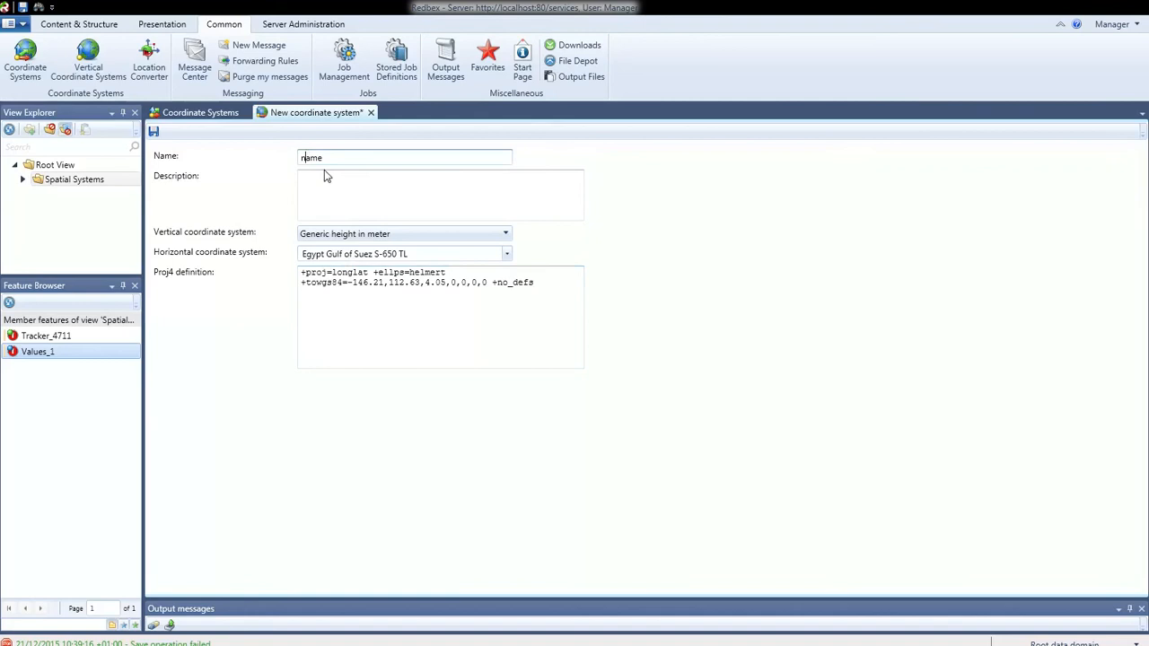
double_click(321, 158)
text(MyGeograficCoSy)
click(313, 191)
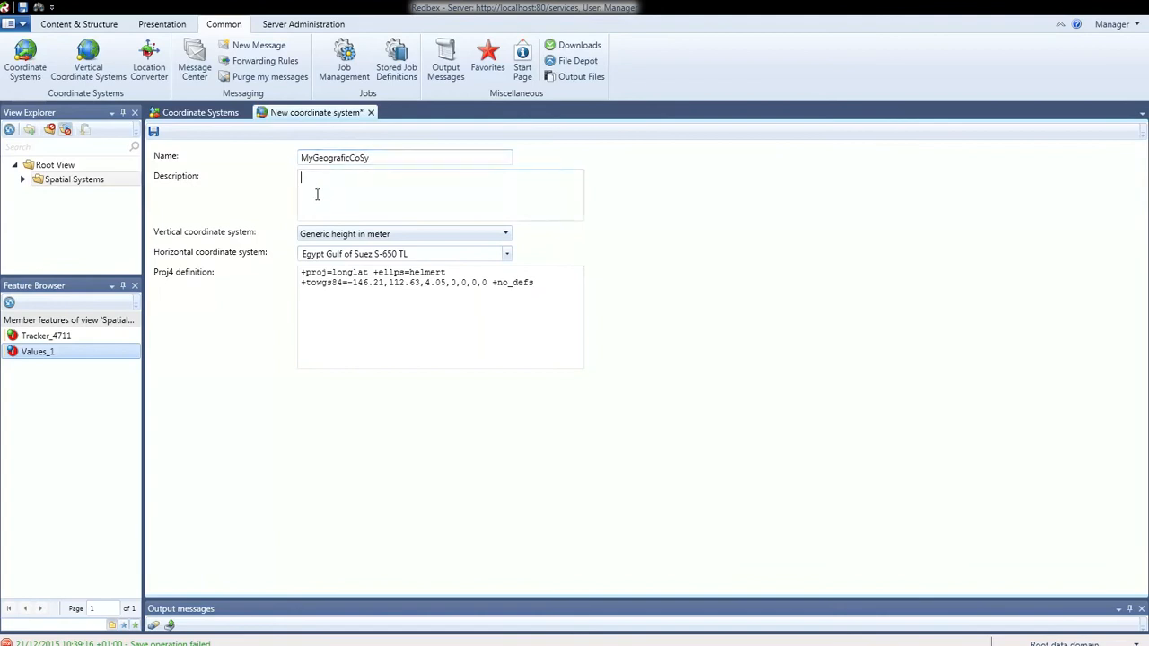
click(154, 132)
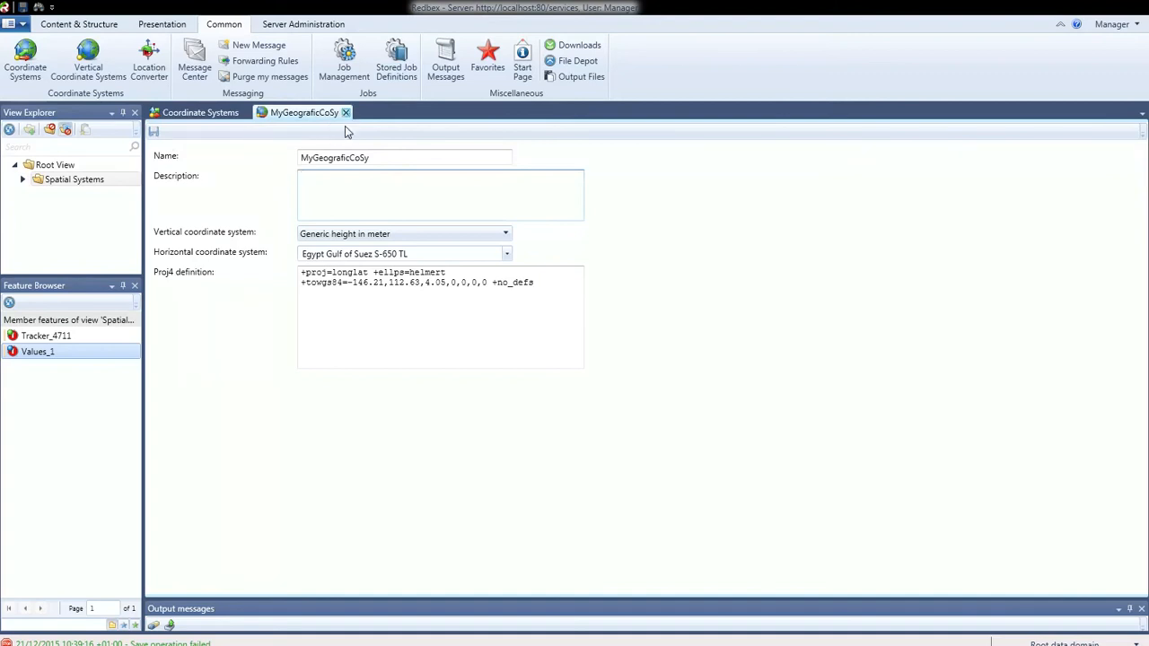
- Close the MyGeograficCoSy editor, refresh the coordinate systems list and select the MyGeograficCoSy entry
click(347, 113)
click(153, 131)
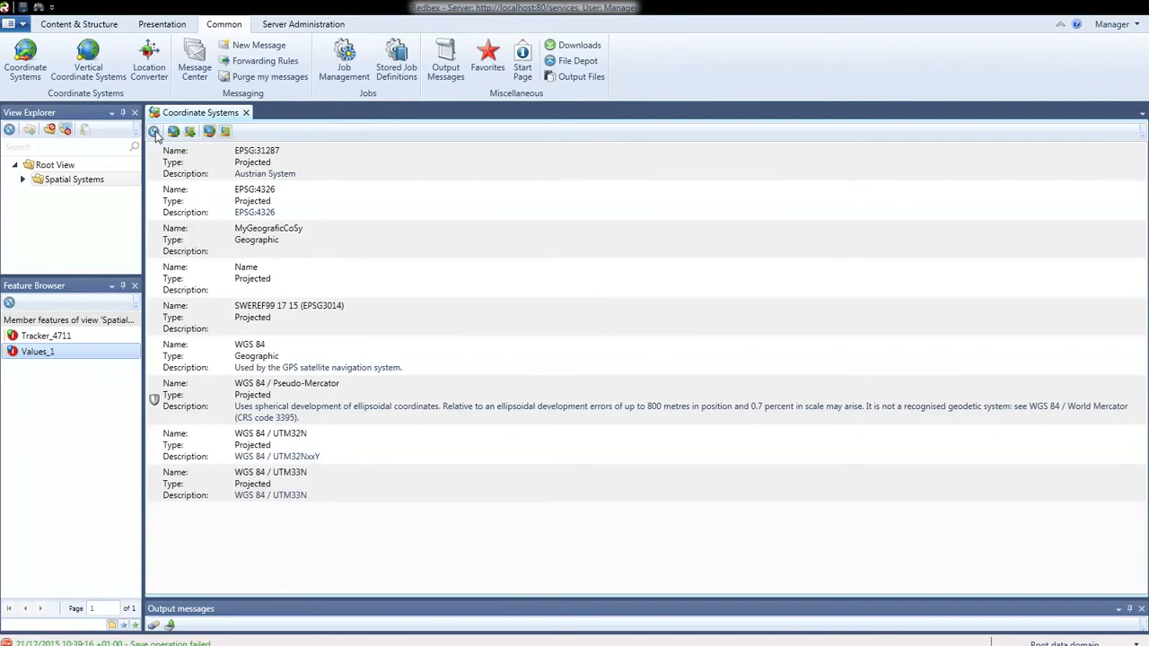
click(351, 249)
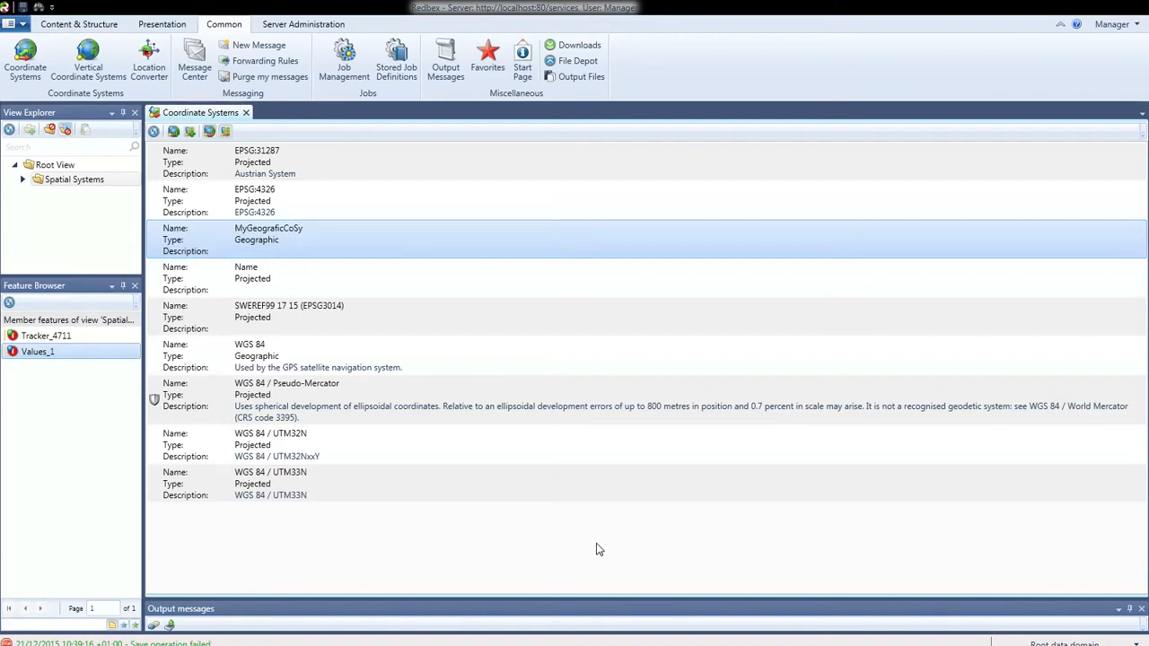
- Start a new projected coordinate system using Generic height in meter as its vertical coordinate system
click(190, 132)
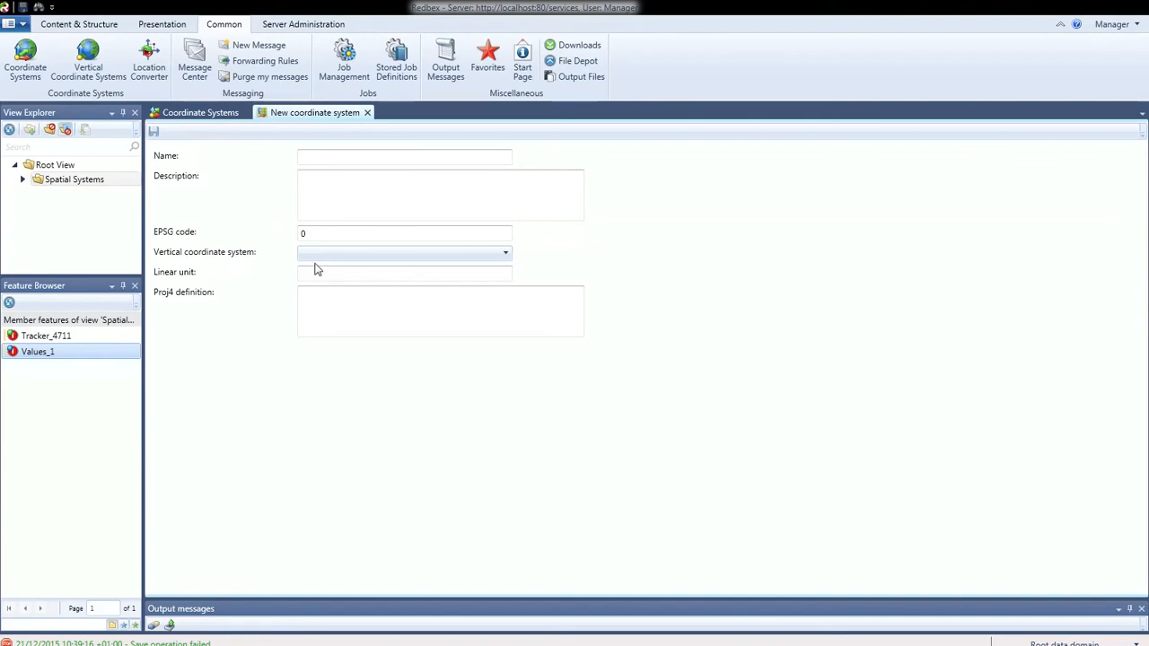
click(491, 258)
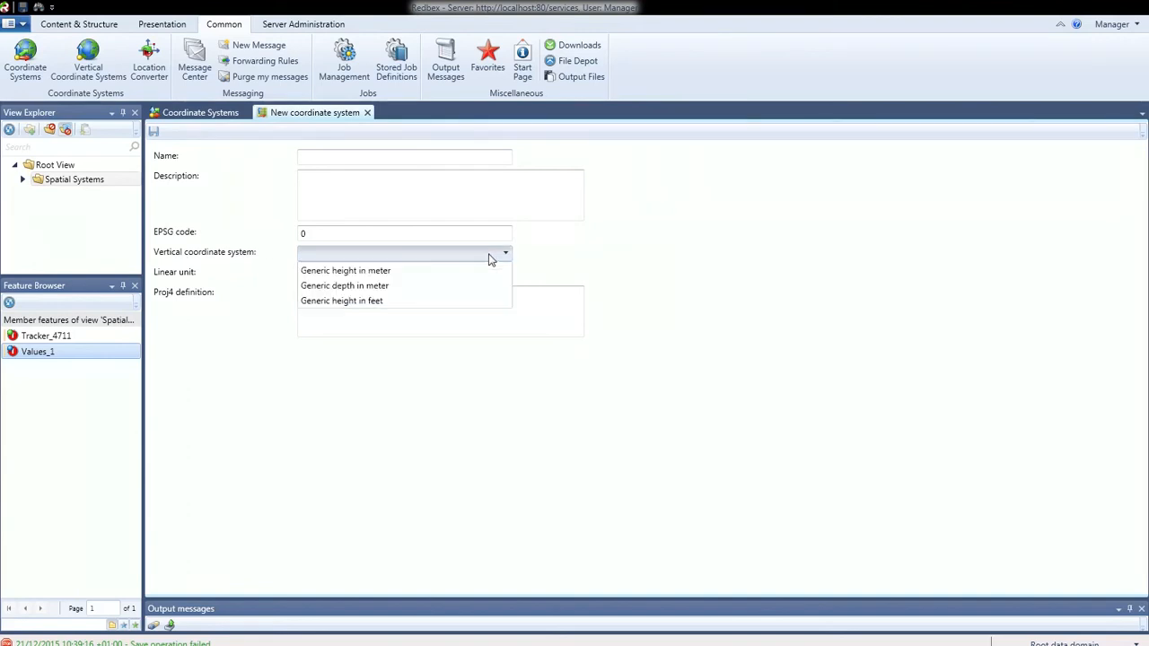
click(380, 271)
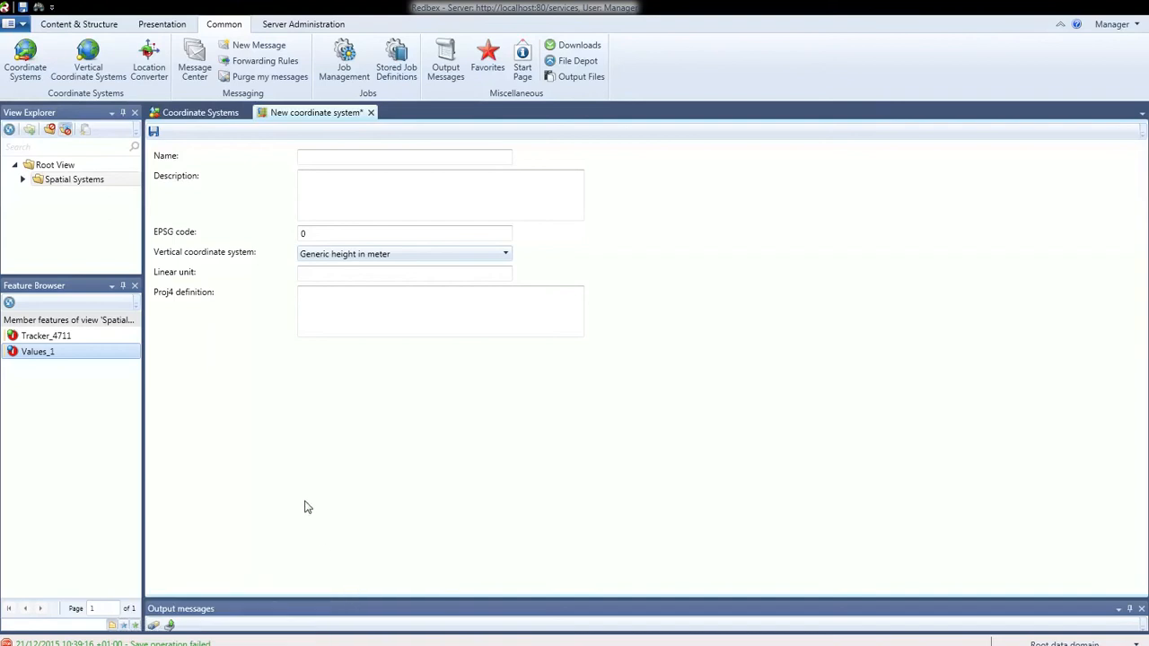
- Switch to Chrome, close the epsg search results and look through the European height reference pages
key(alt+Tab)
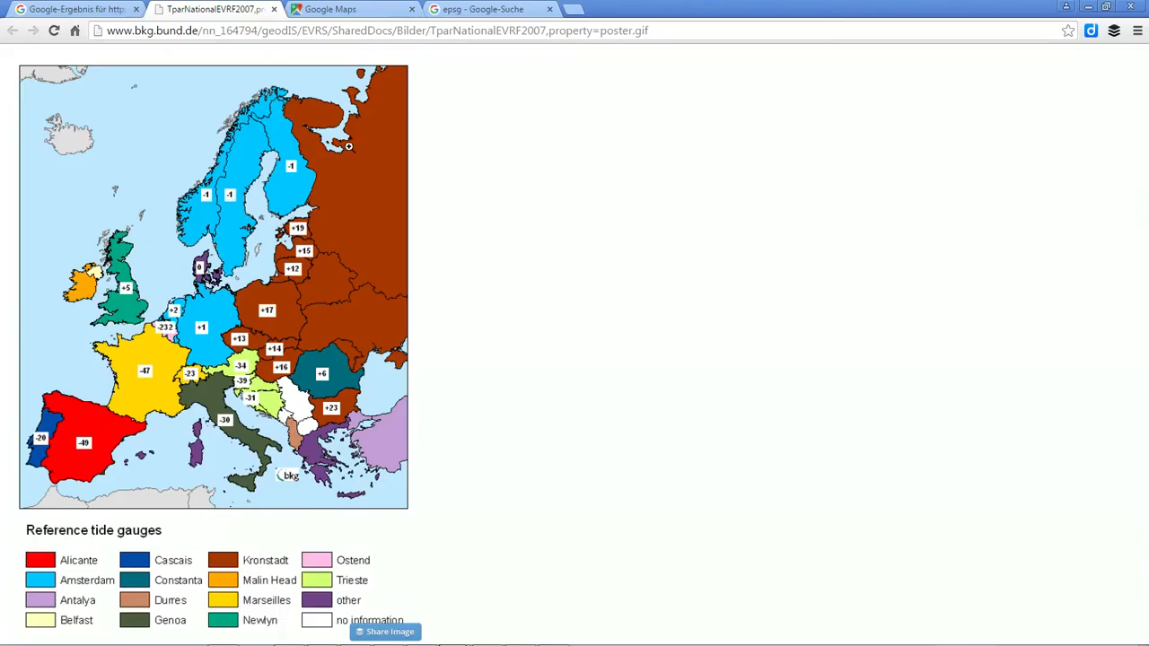
click(467, 9)
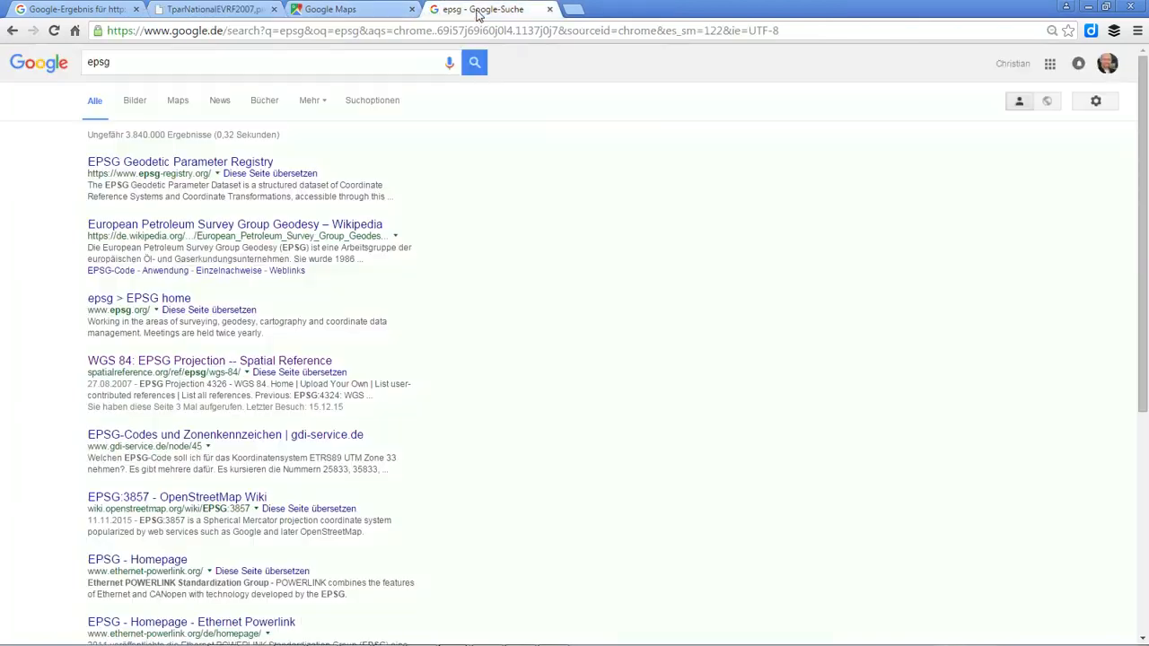
click(548, 9)
click(83, 11)
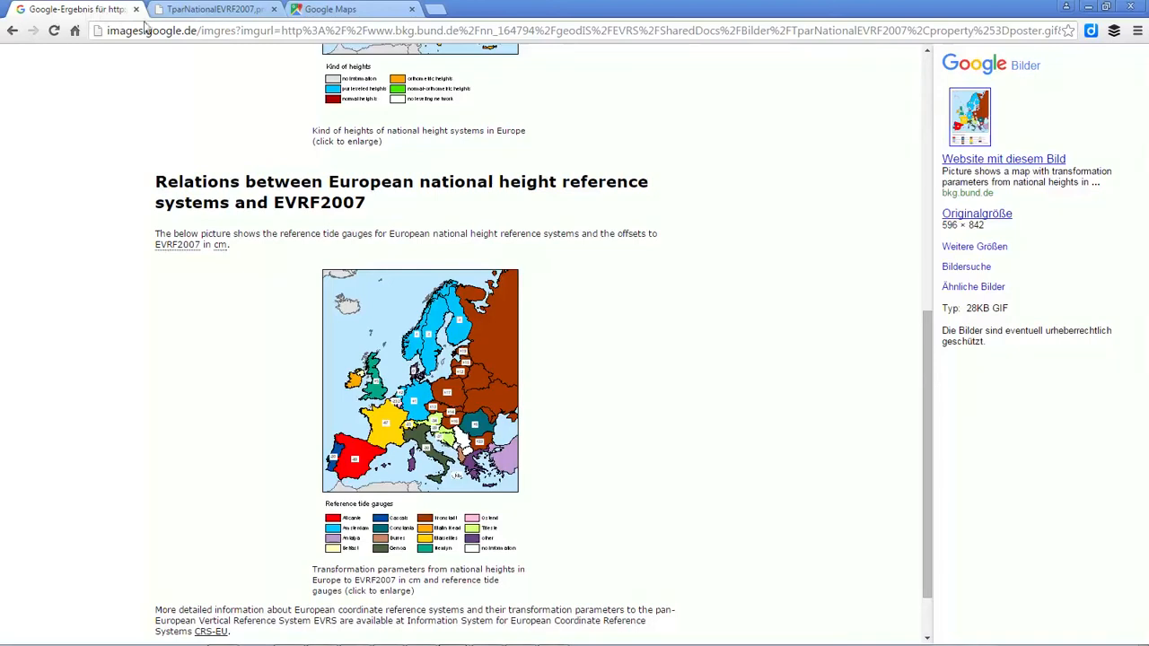
click(215, 11)
drag(518, 12, 0, 9)
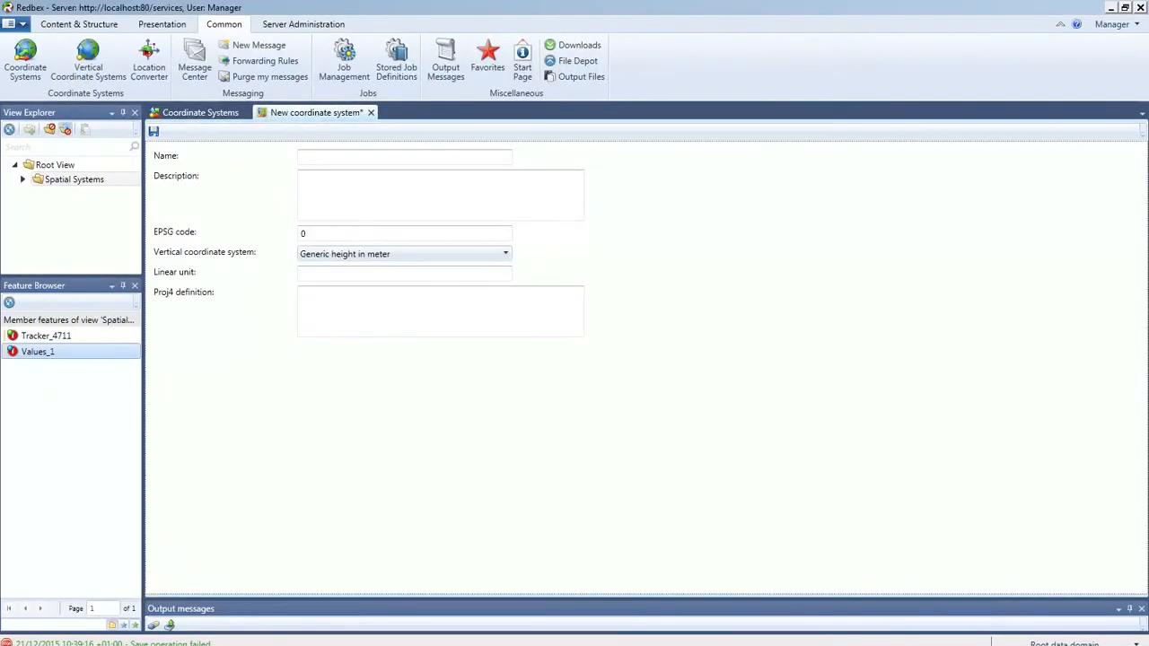
- Switch to the Spatial Reference website in Chrome and search its references for "austria"
key(alt+Tab)
key(alt+Tab)
key(alt+Tab)
key(alt+Tab)
key(alt+Tab)
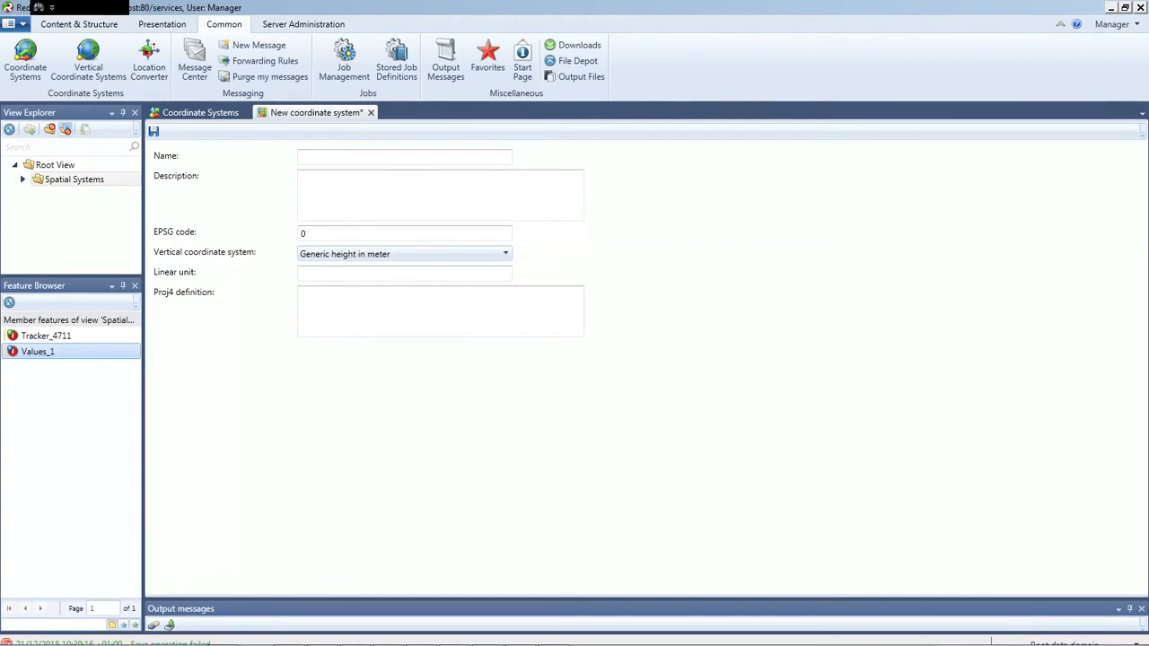
drag(2, 54, 610, 2)
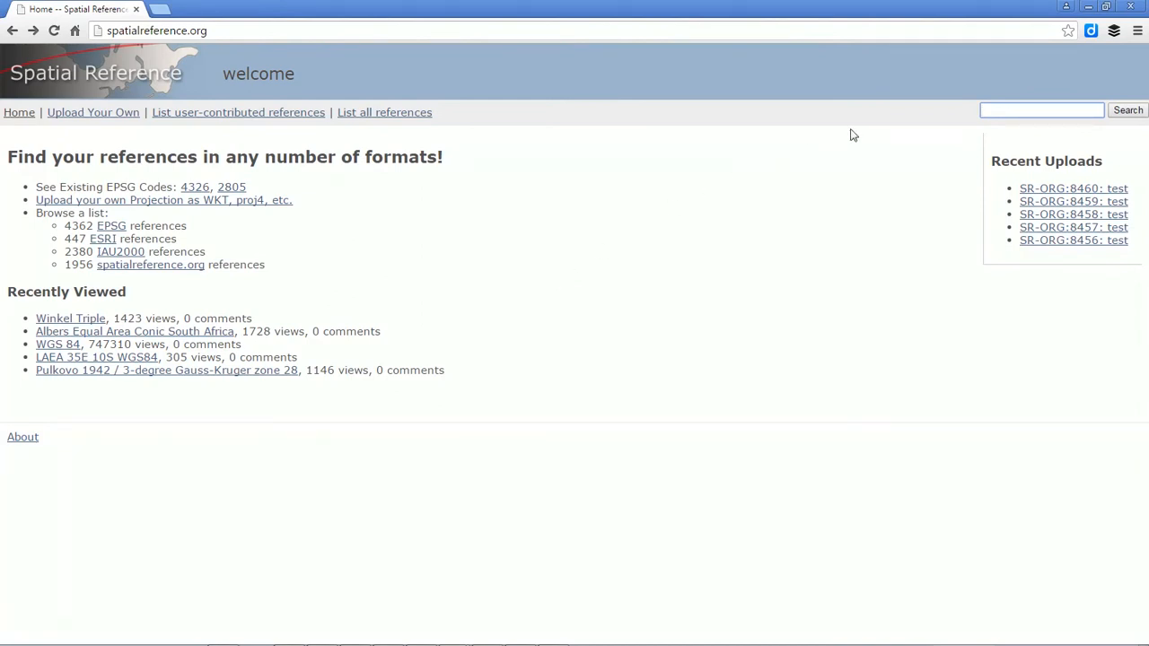
click(990, 108)
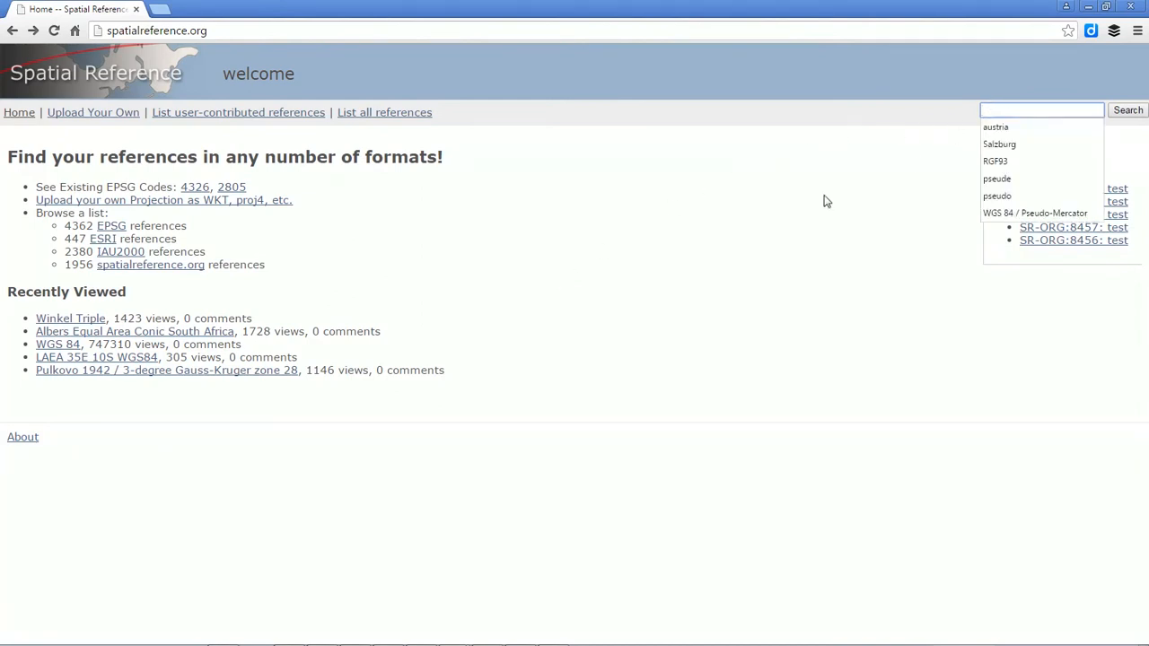
click(1003, 130)
click(1131, 113)
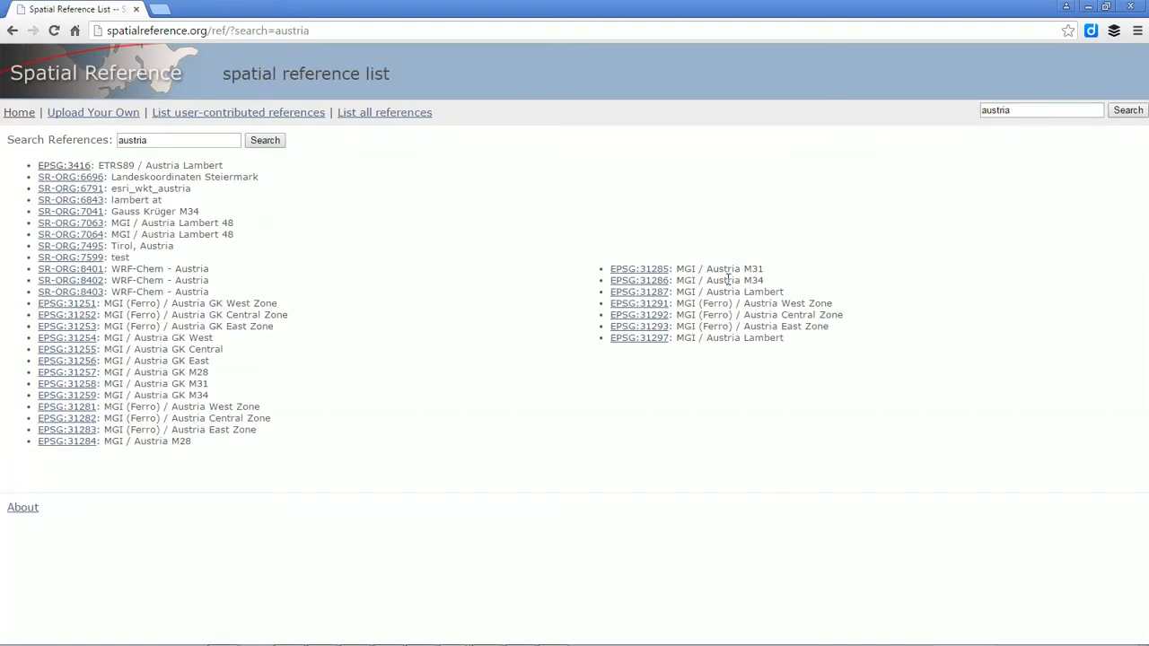
- Open the EPSG:3416 ETRS89 / Austria Lambert reference and enlarge its map around Austria
click(74, 169)
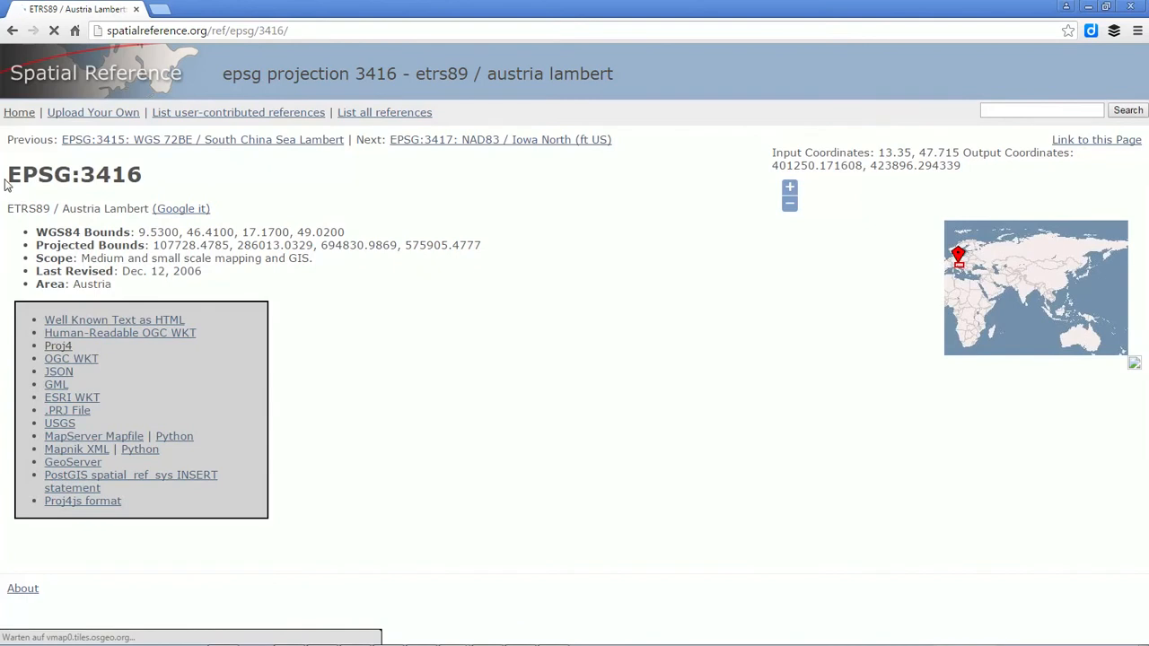
click(790, 188)
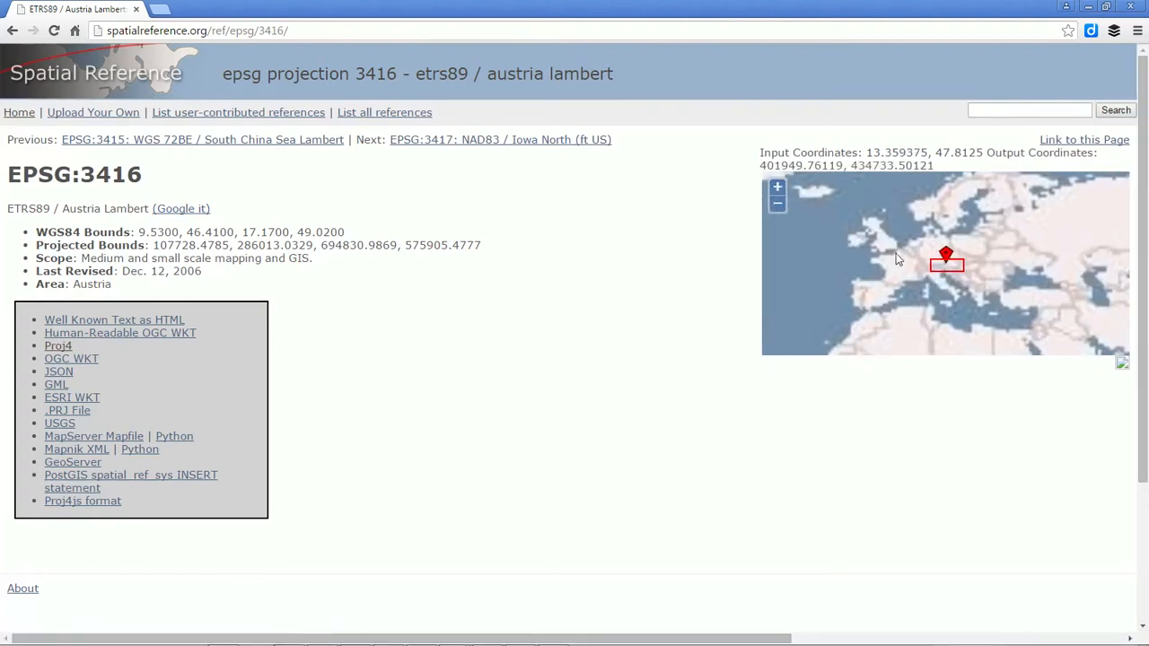
click(790, 191)
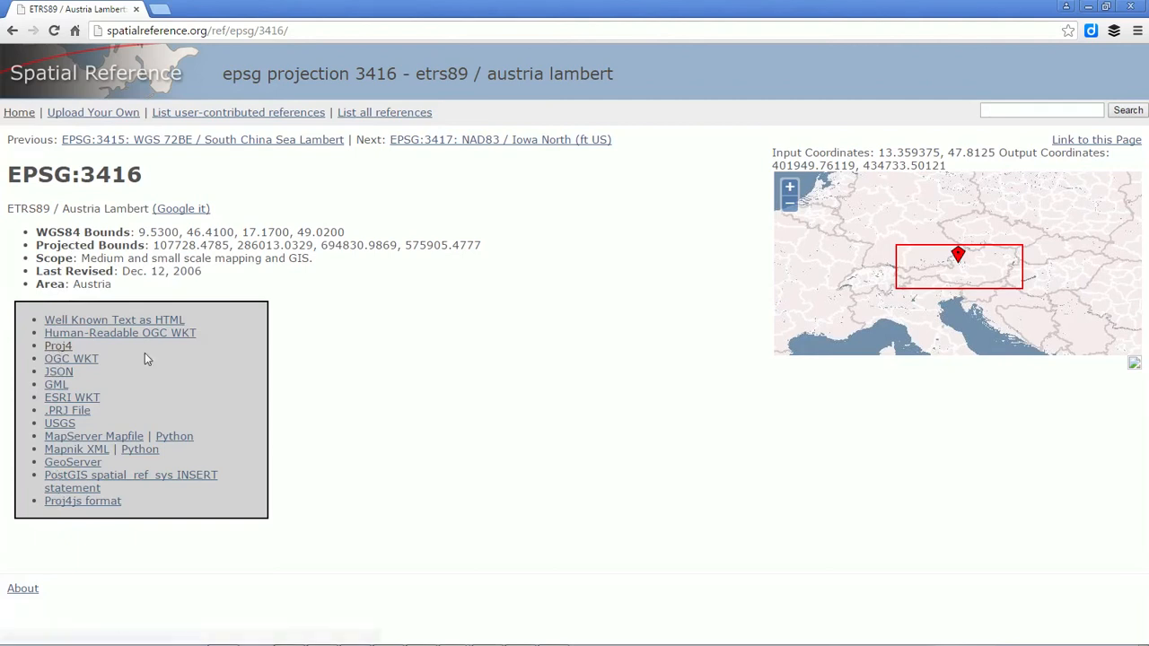
- Copy the Proj4 text of EPSG:3416 and paste it into the new projected system's Proj4 definition in Redbex
click(61, 348)
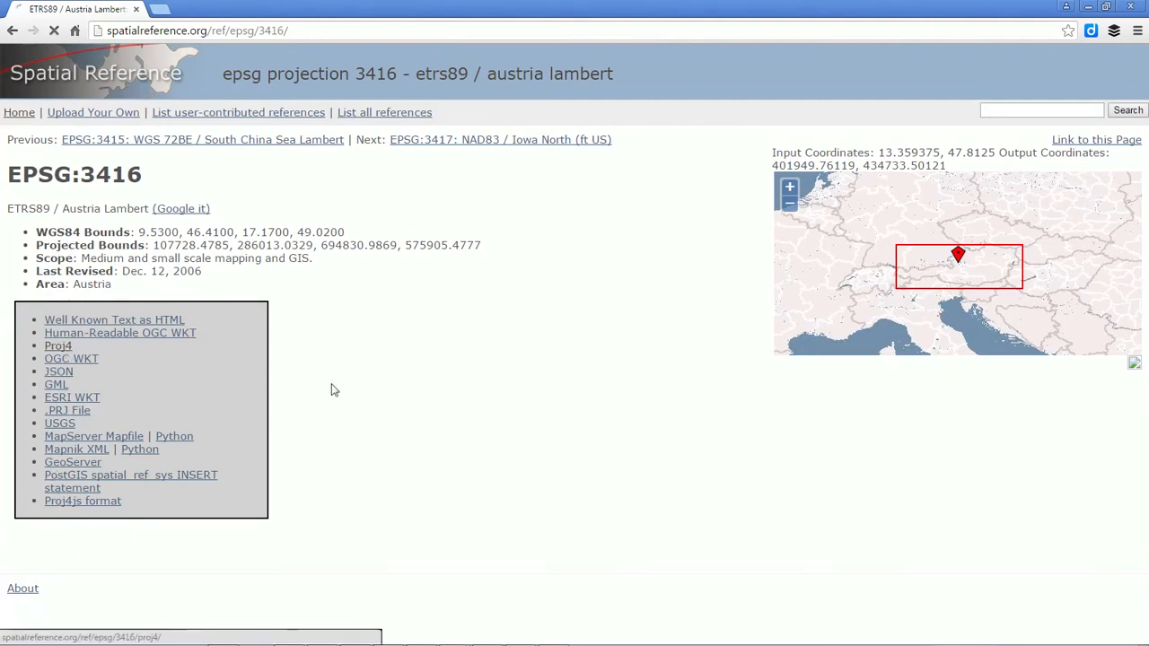
drag(638, 65, 5, 57)
key(ctrl+c)
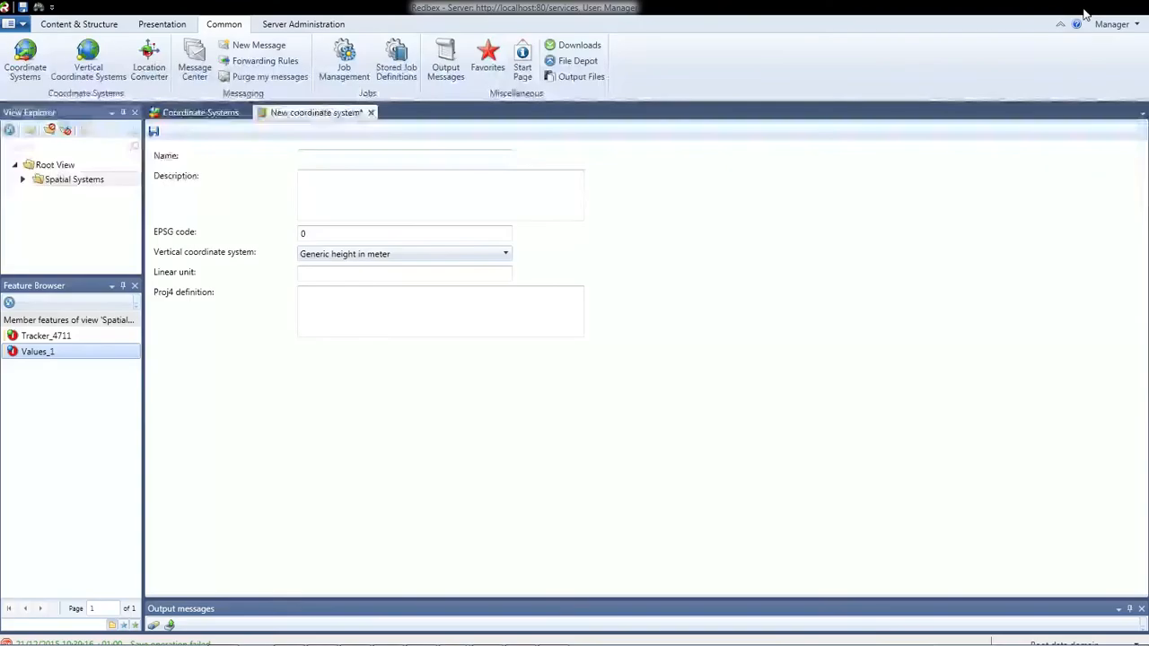
click(1088, 7)
click(342, 296)
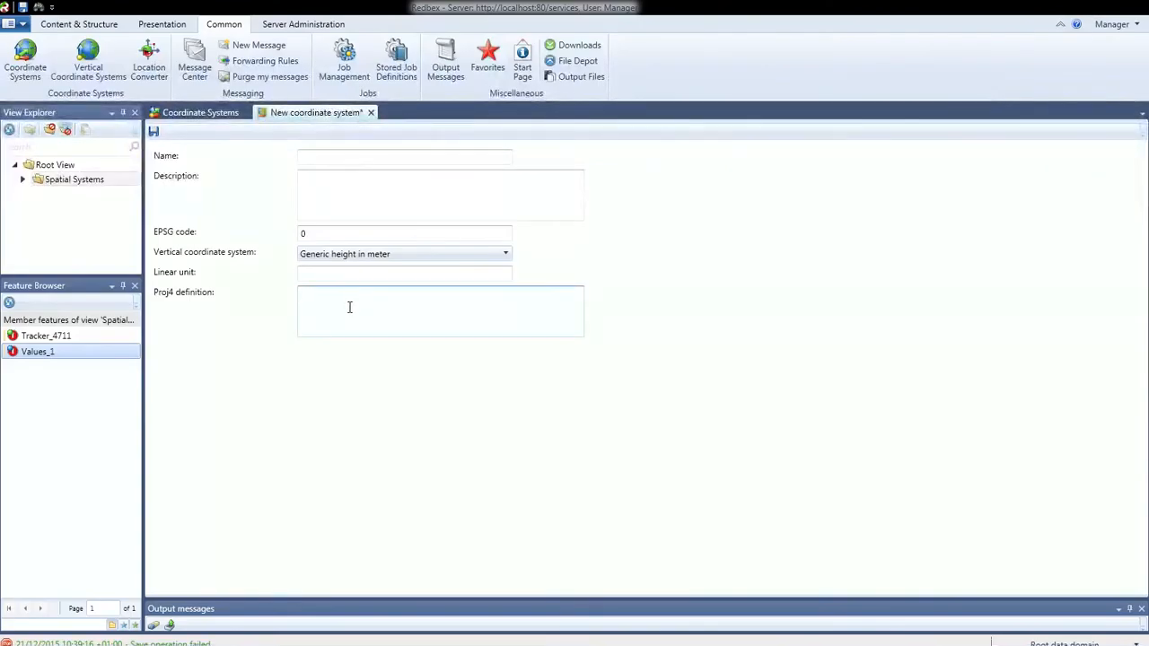
key(ctrl+v)
click(345, 273)
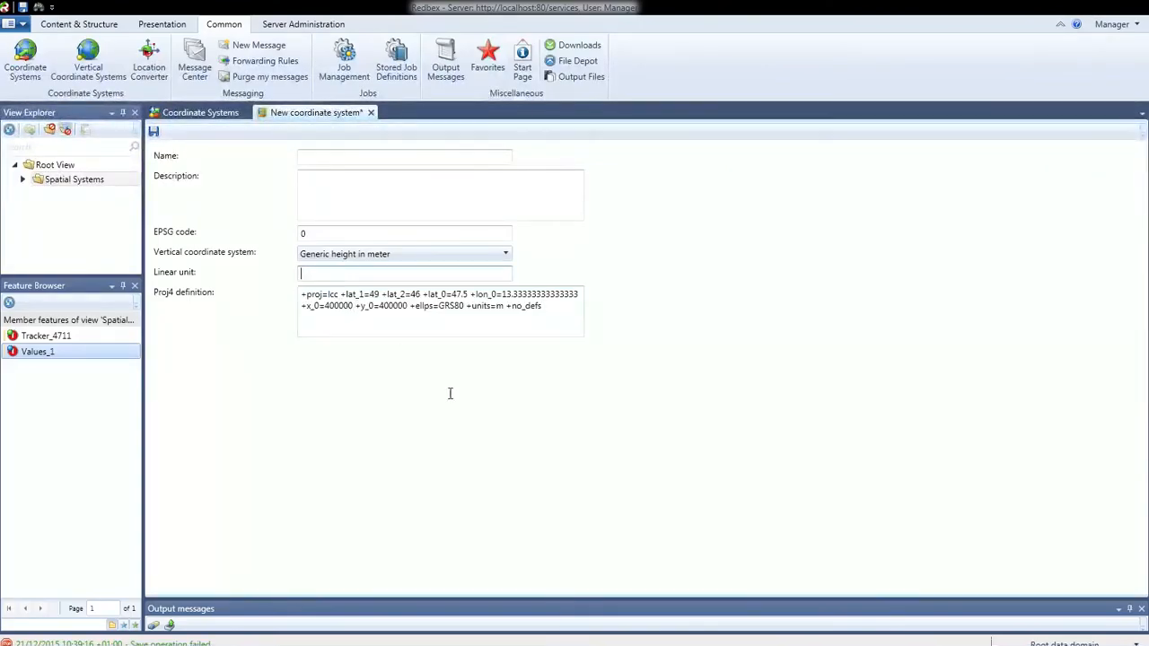
- Set the new projected system's linear unit to m and name it Austria
text(m)
click(388, 157)
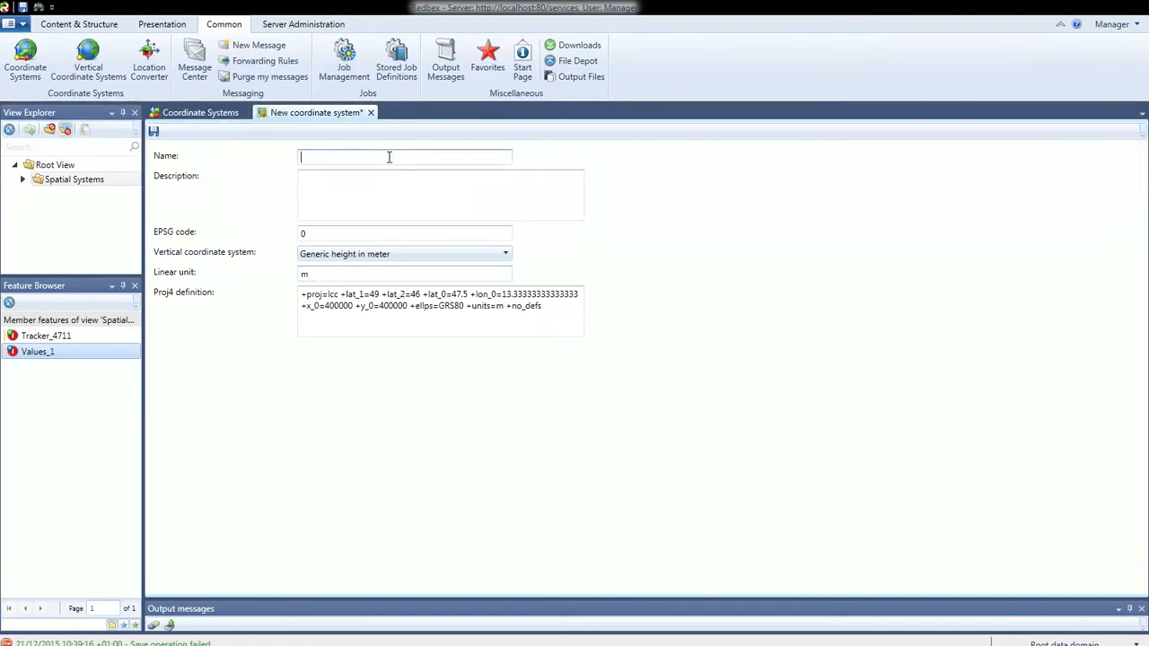
text(Austria)
- Copy the code 3416 from the ETRS89 / Austria Lambert page in Chrome and enter it as the system's EPSG code in Redbex
key(alt+Tab)
key(alt+Tab)
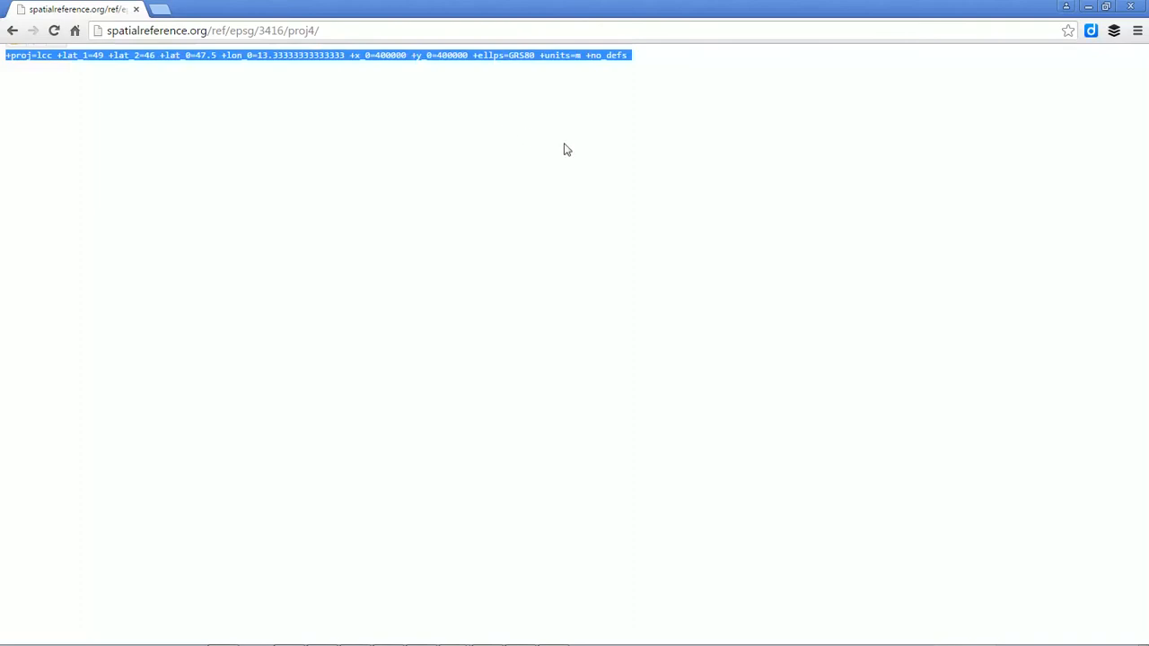
click(13, 31)
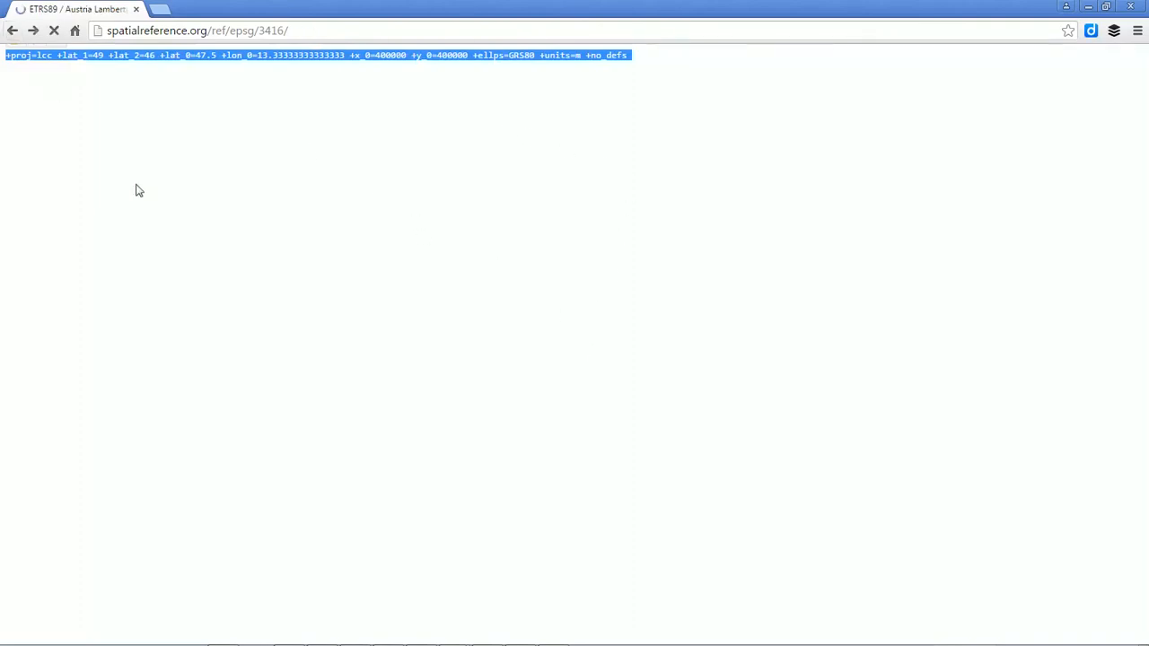
drag(143, 175, 84, 176)
key(ctrl+c)
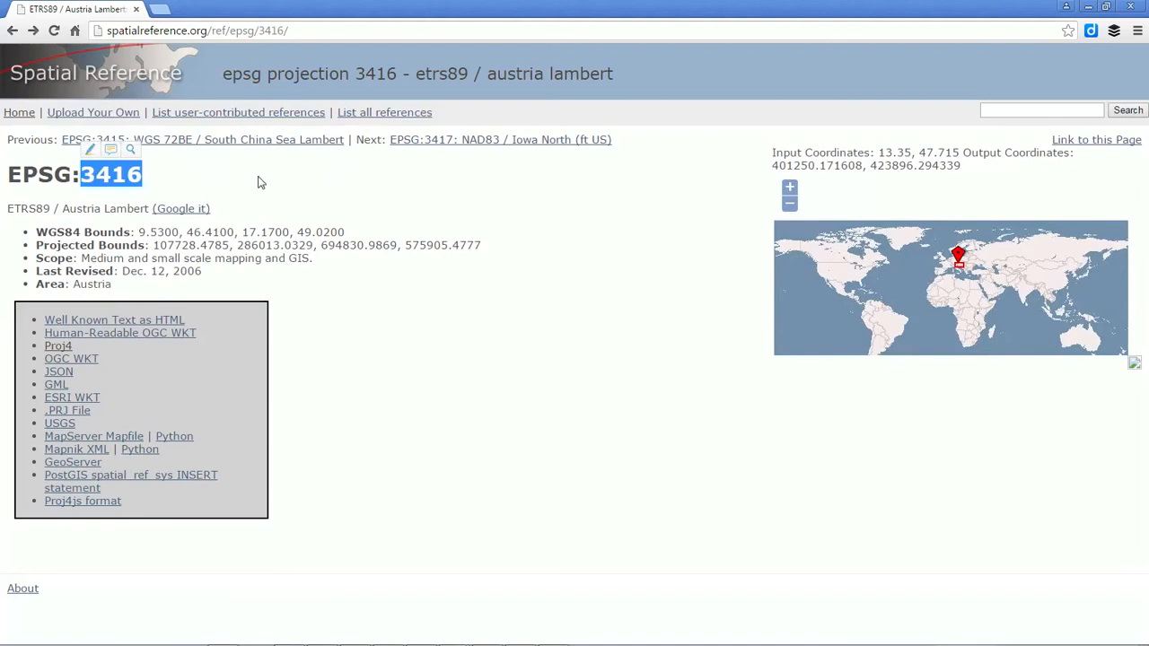
click(1089, 7)
double_click(318, 234)
key(BackSpace)
key(ctrl+v)
click(353, 206)
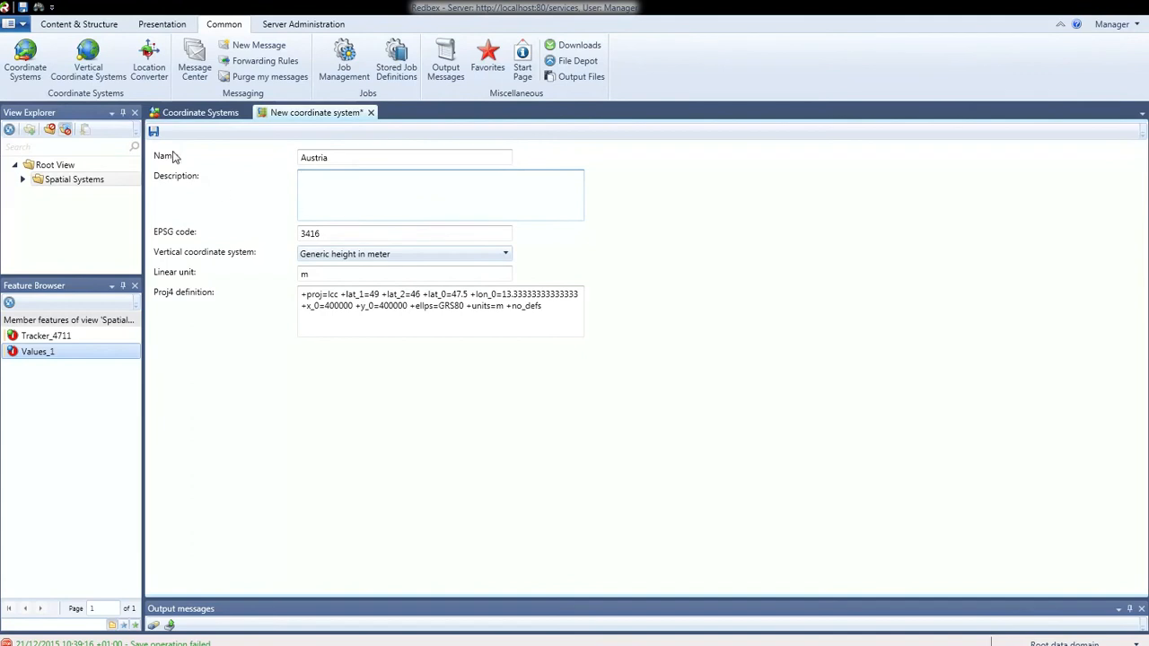
- Save and close the Austria coordinate system, and refresh the list of coordinate systems
click(153, 131)
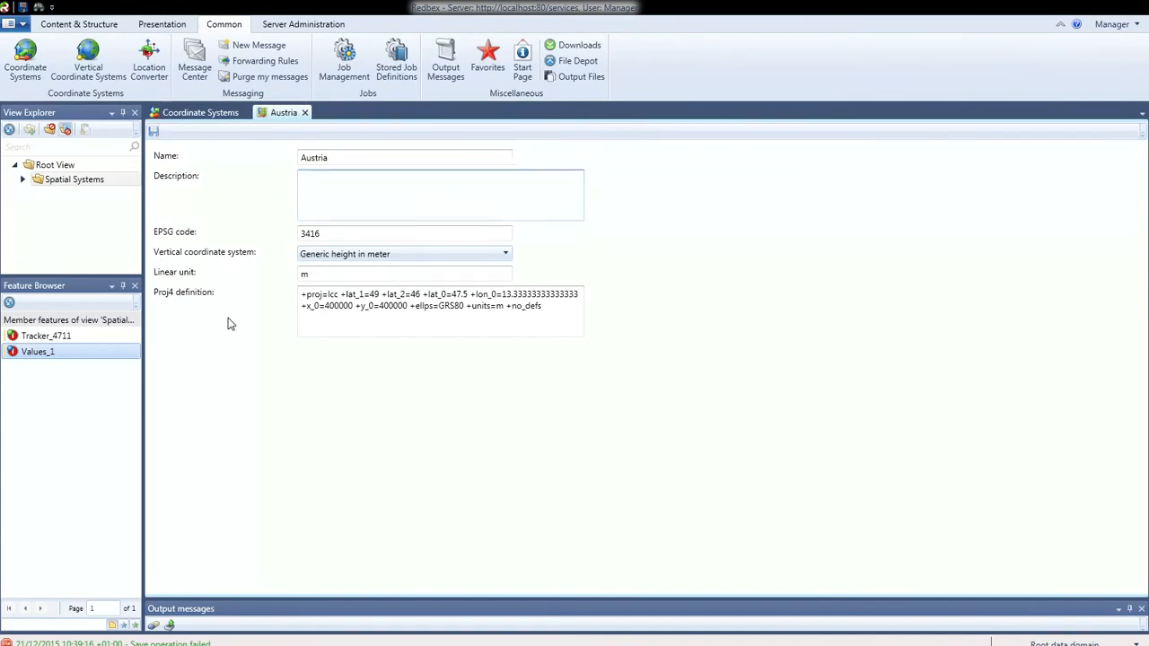
click(304, 112)
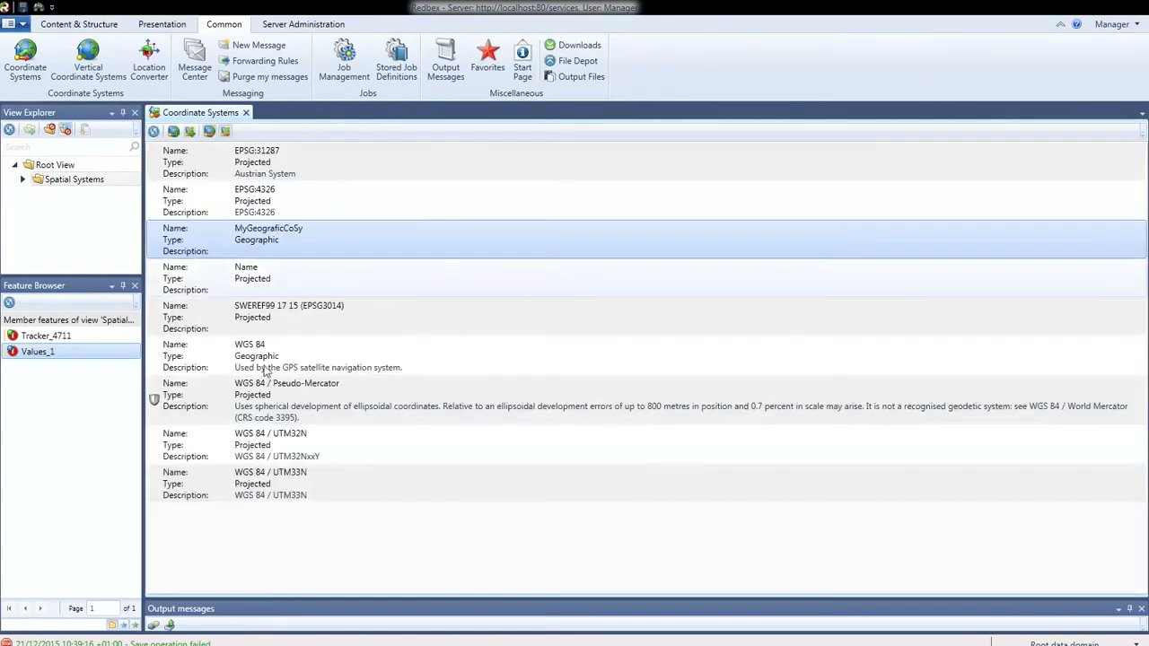
click(153, 131)
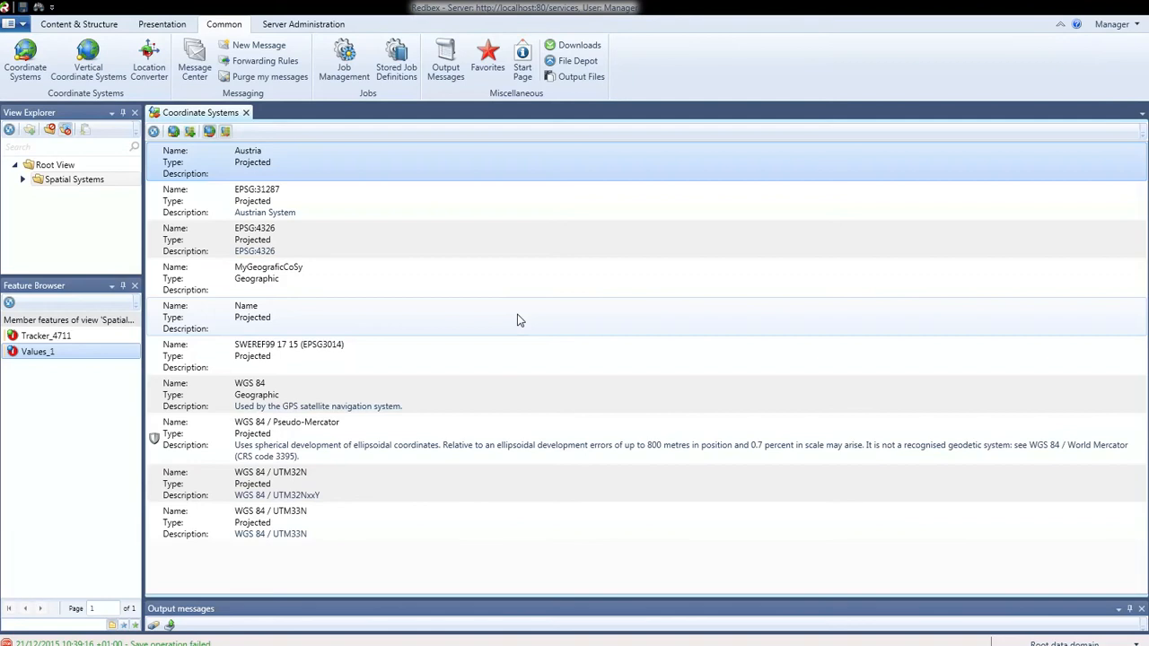
- Close the coordinate systems list and open the axes of the Root data domain, selecting Simple Axis
click(246, 113)
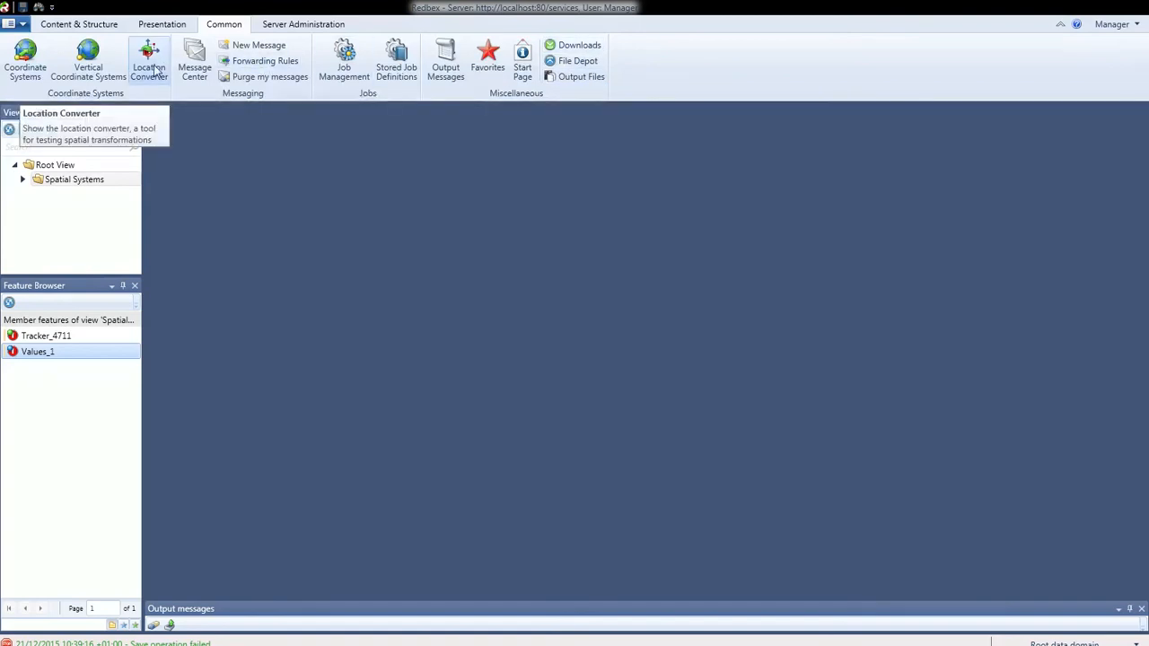
click(90, 24)
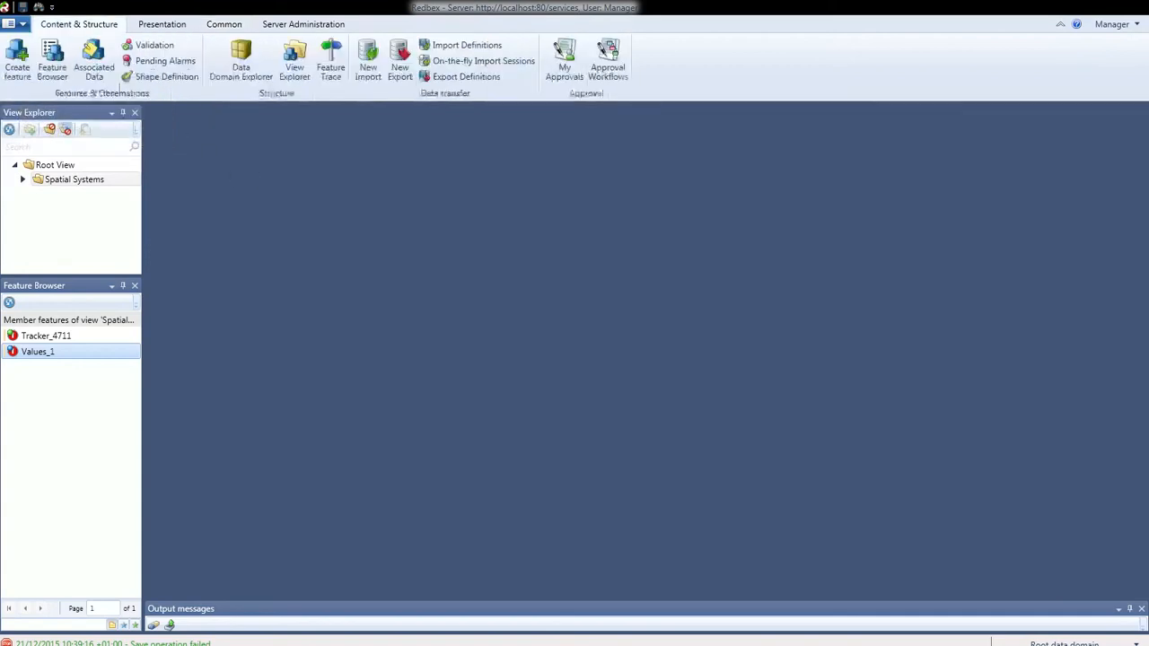
click(244, 72)
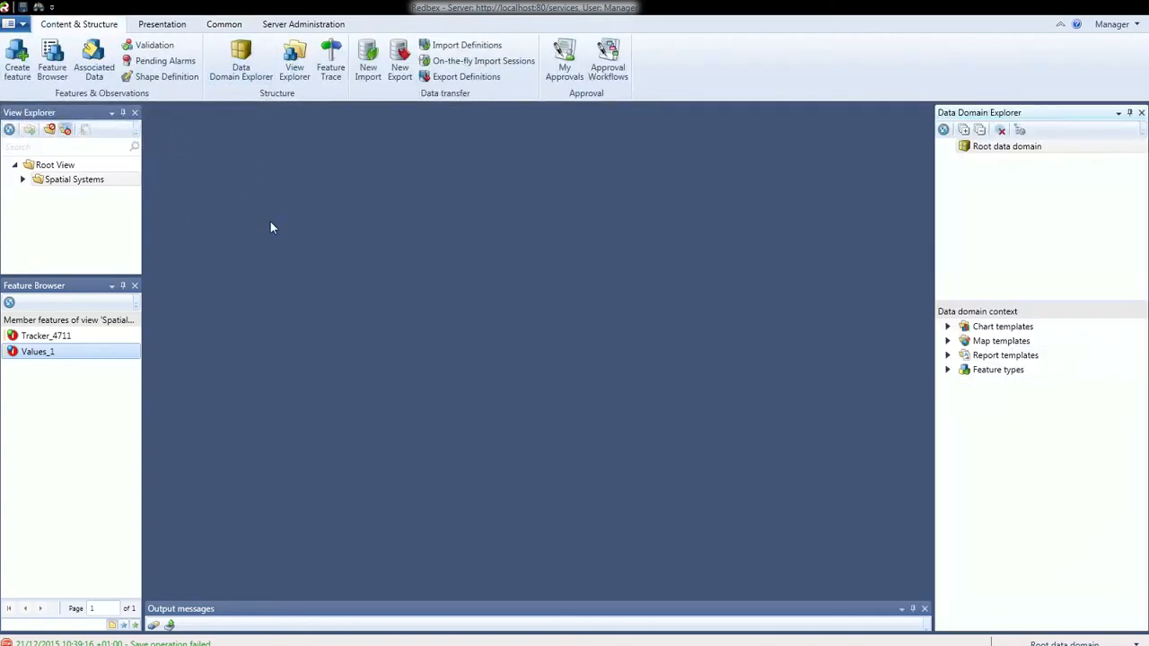
click(997, 151)
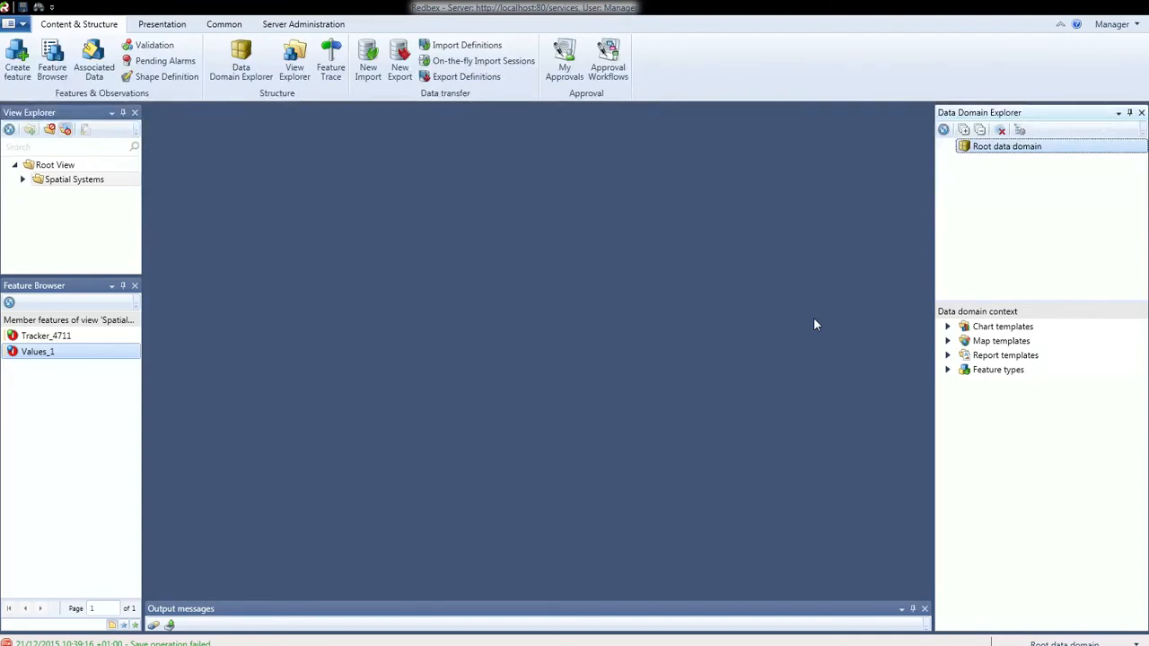
right_click(1006, 148)
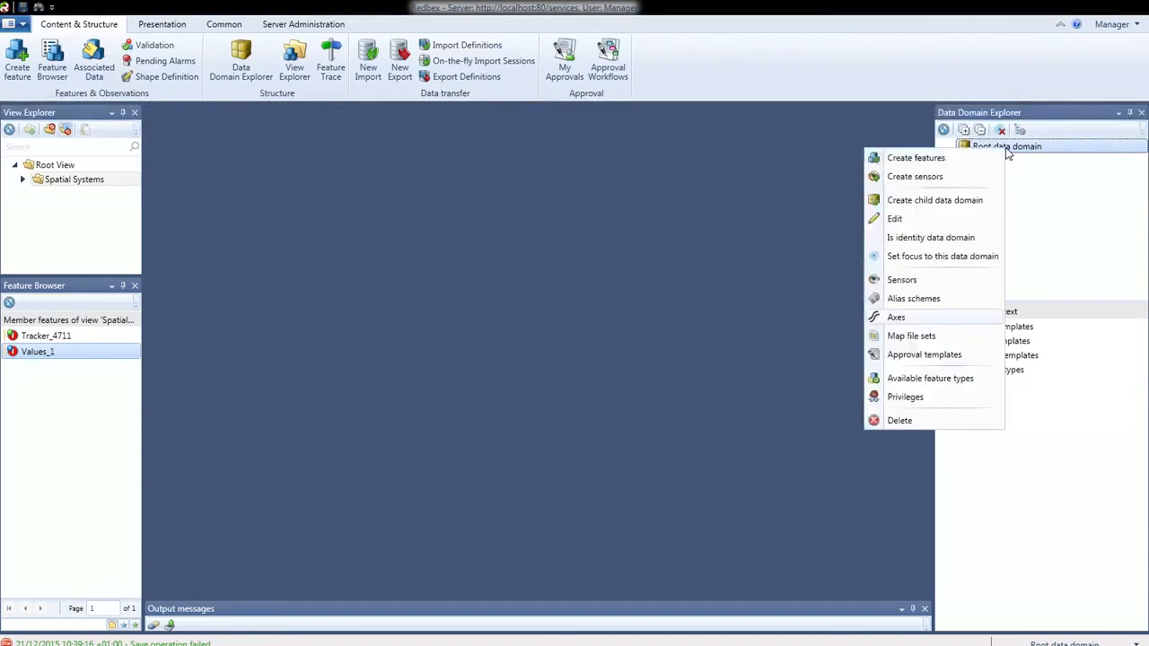
click(896, 318)
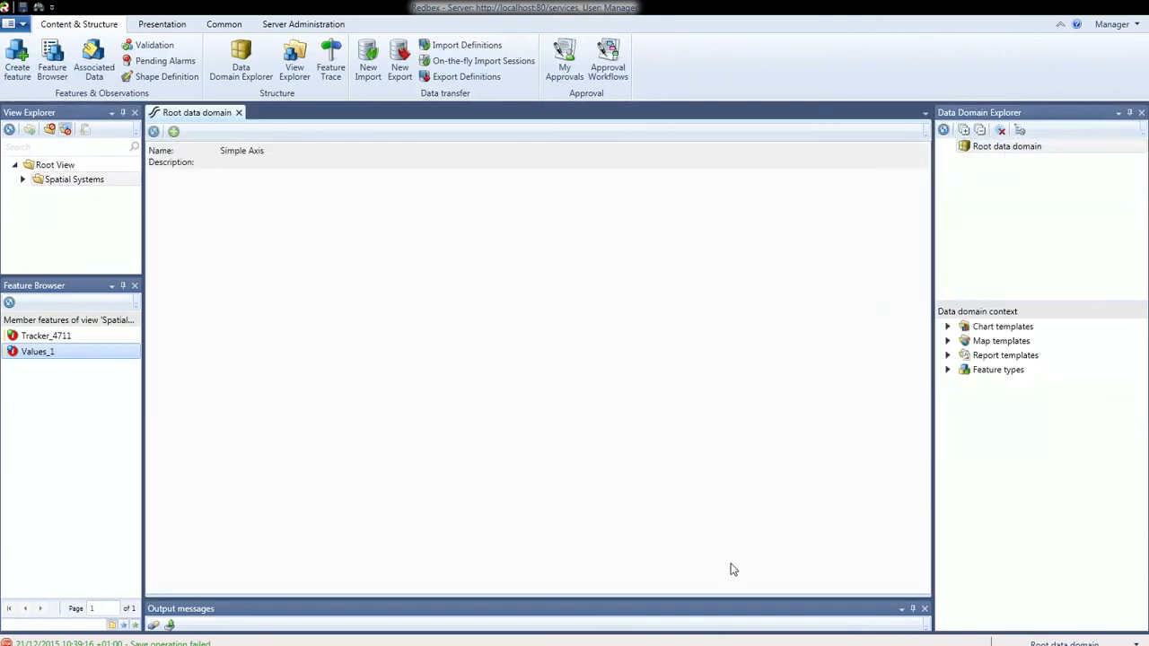
click(261, 160)
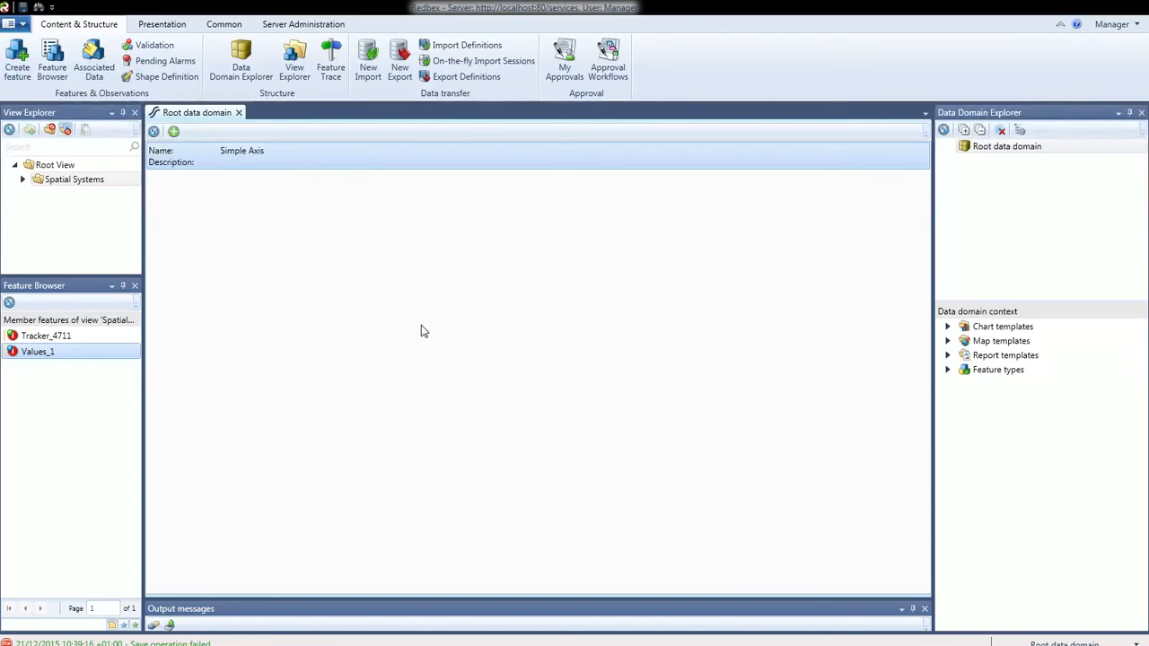
- Create a new axis named MyNewAxis based on the Austria coordinate system
click(175, 133)
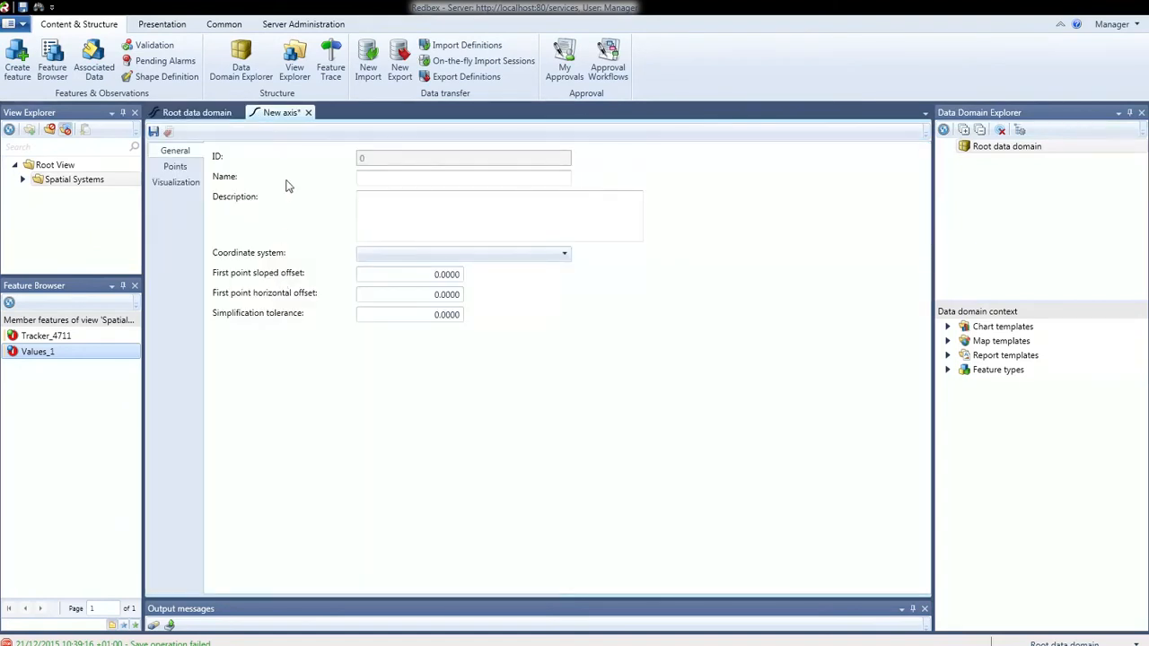
click(377, 177)
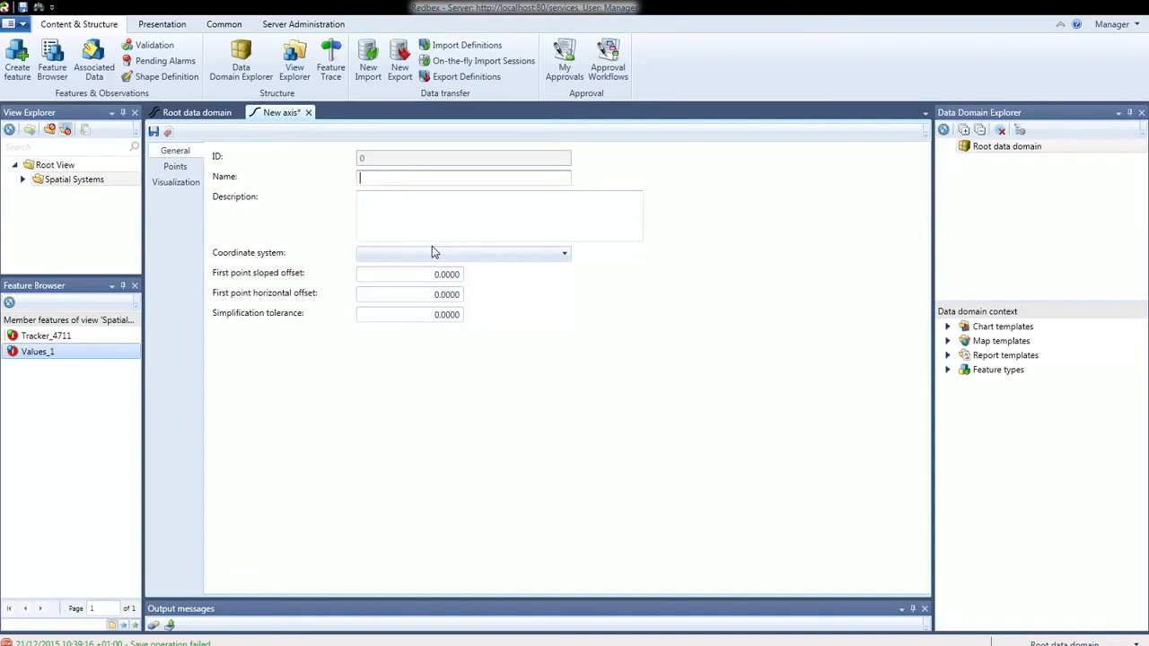
text(MyNewAxis)
click(439, 221)
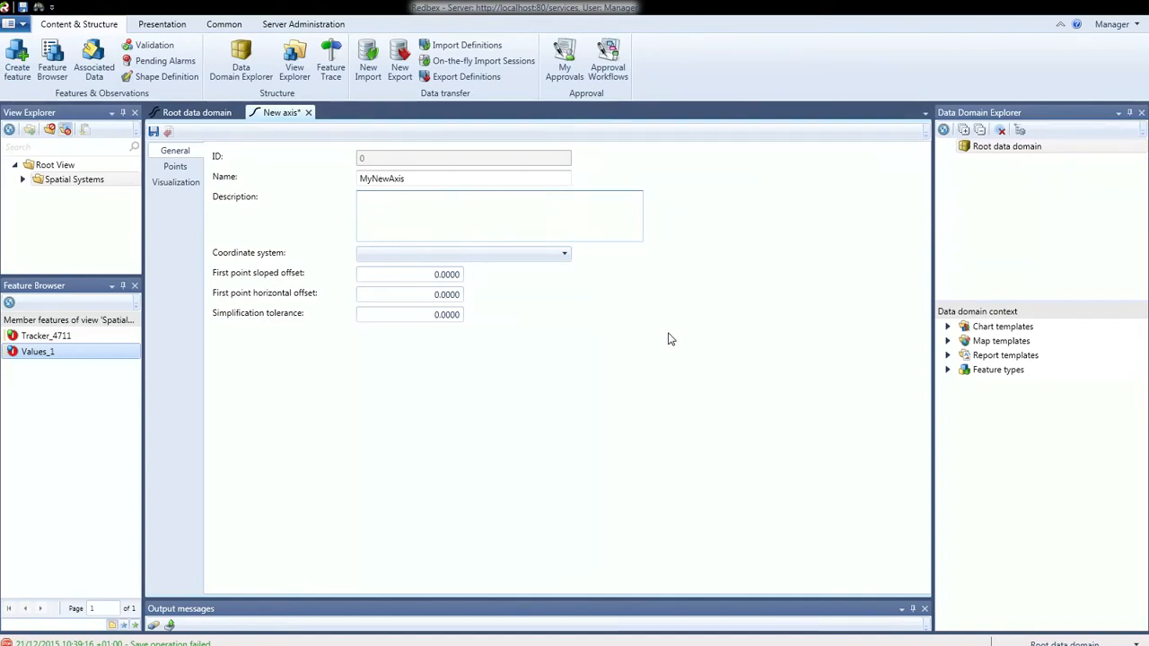
click(565, 256)
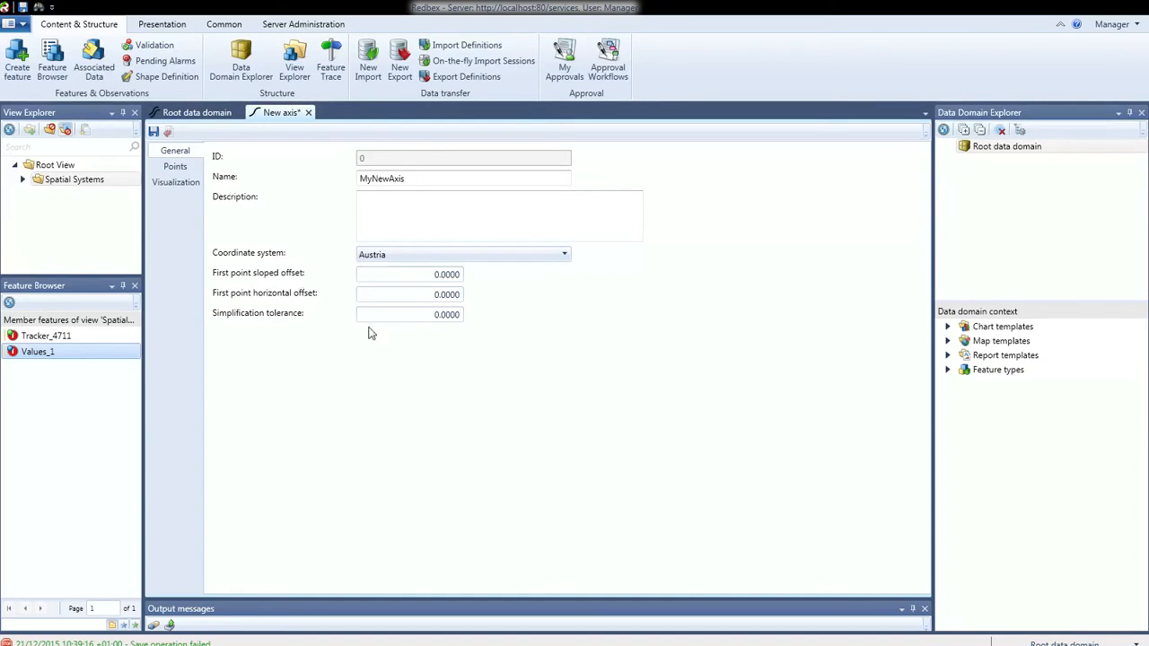
- Set the new axis's first point sloped offset and first point horizontal offset to 1,200 each
click(423, 274)
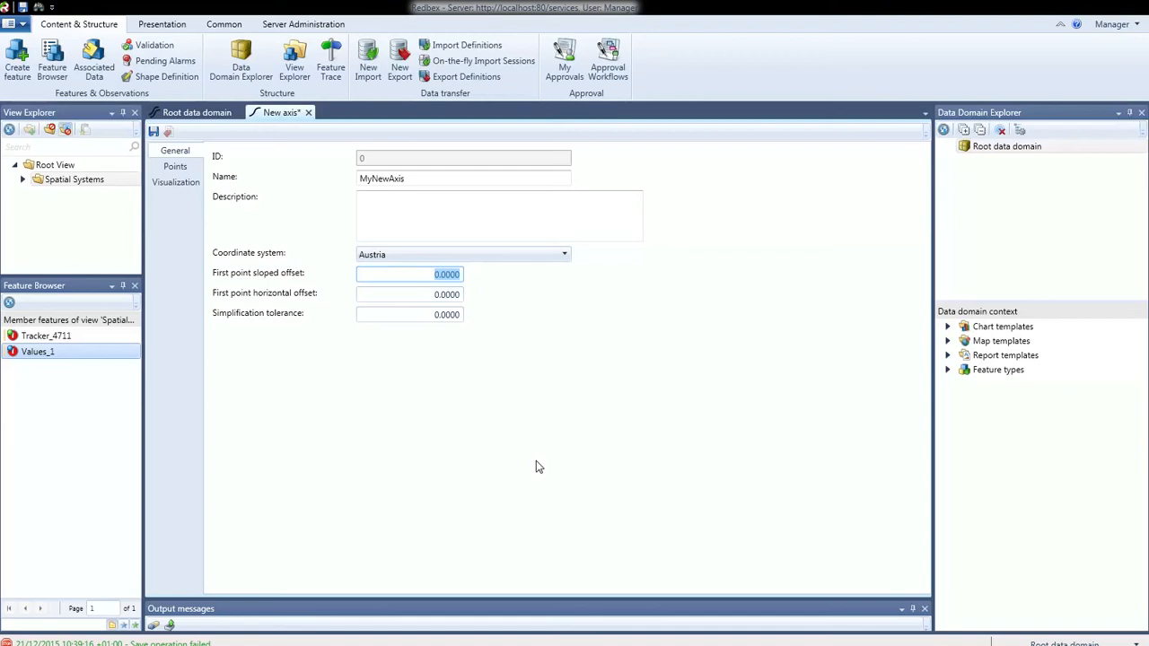
text(1200)
click(433, 295)
text(1,200)
click(555, 461)
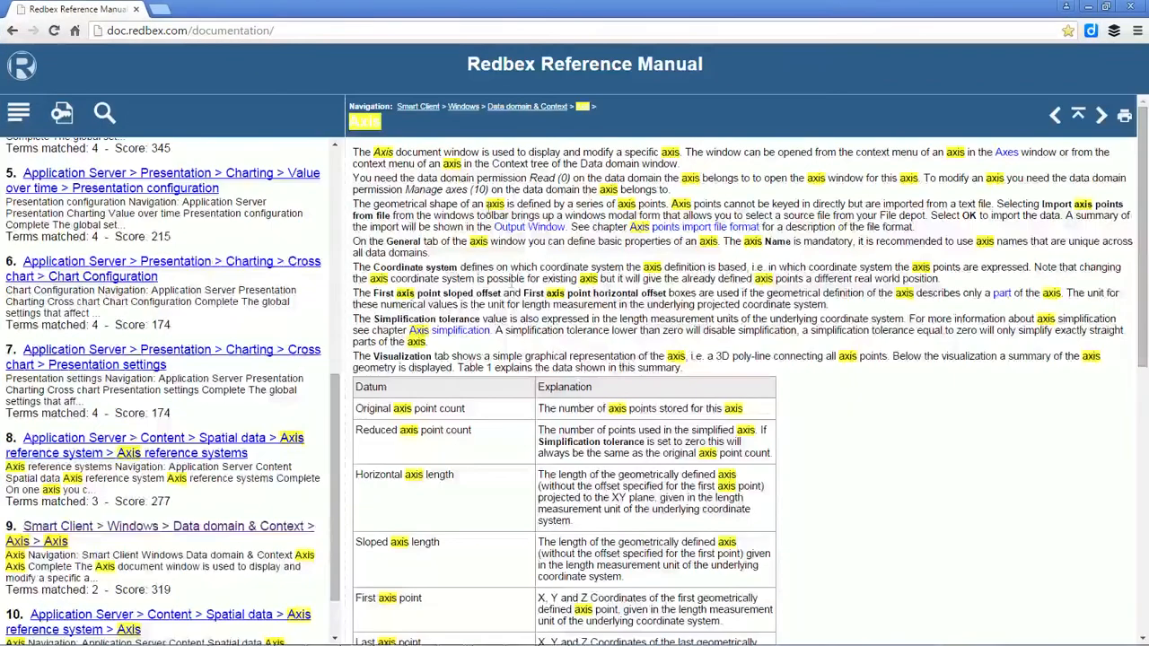
- Read the Axis page in the Redbex Reference Manual in Chrome and its linked description of the axis points import file format
scroll(554, 344, down, 2)
scroll(691, 431, down, 5)
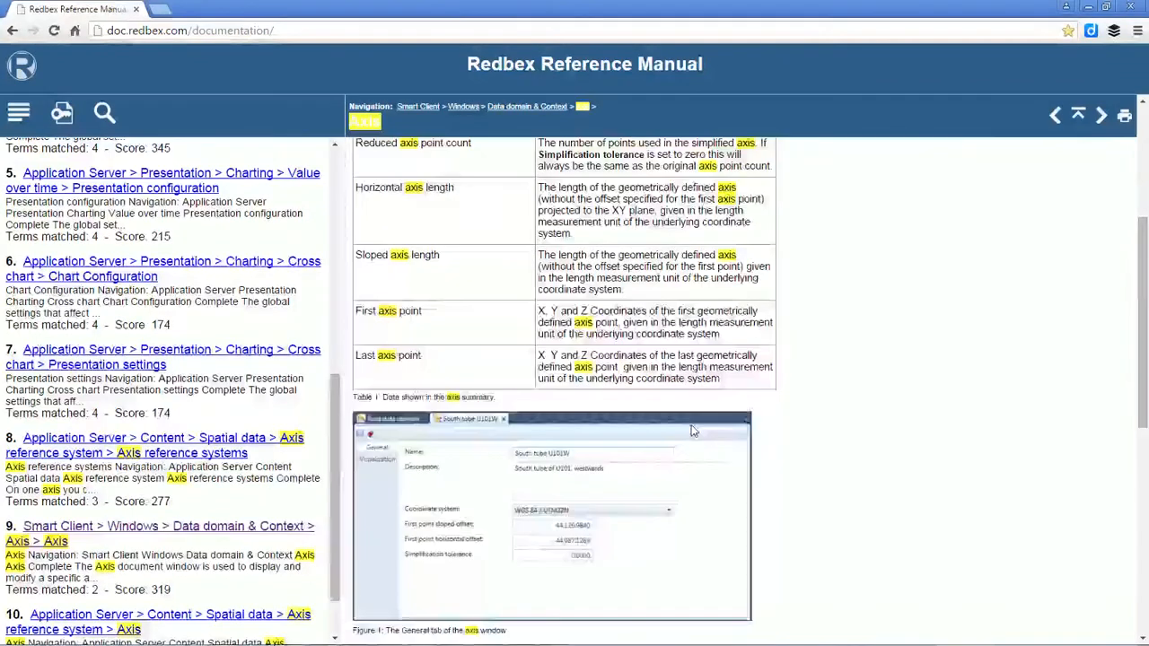
scroll(692, 431, down, 2)
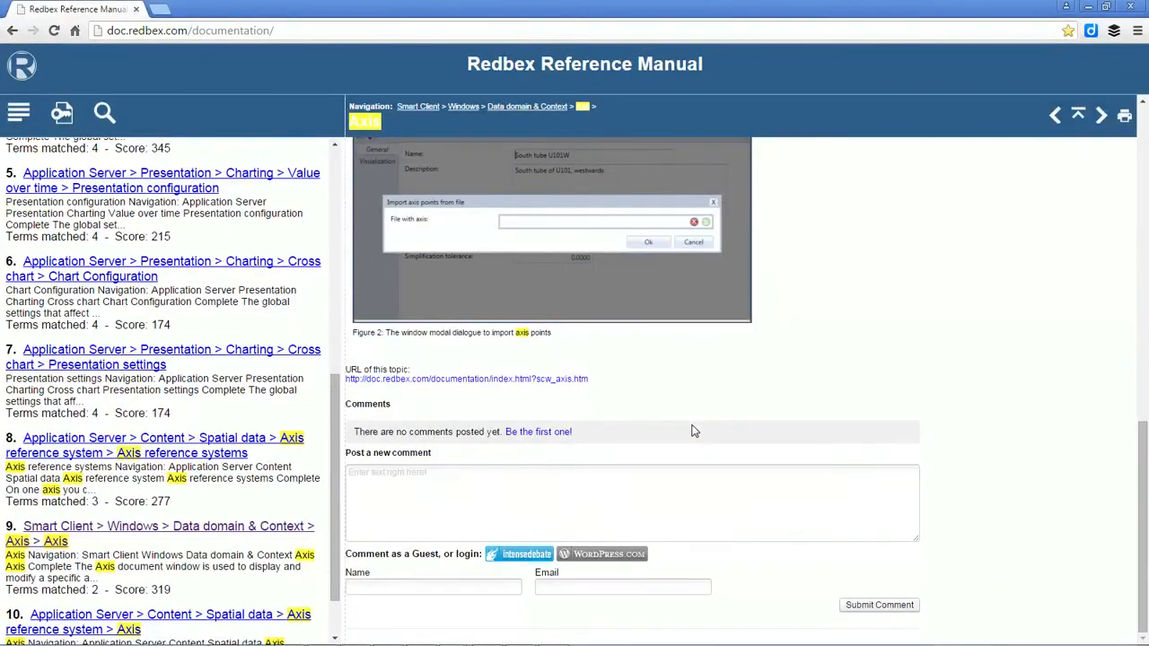
scroll(691, 431, up, 10)
click(692, 228)
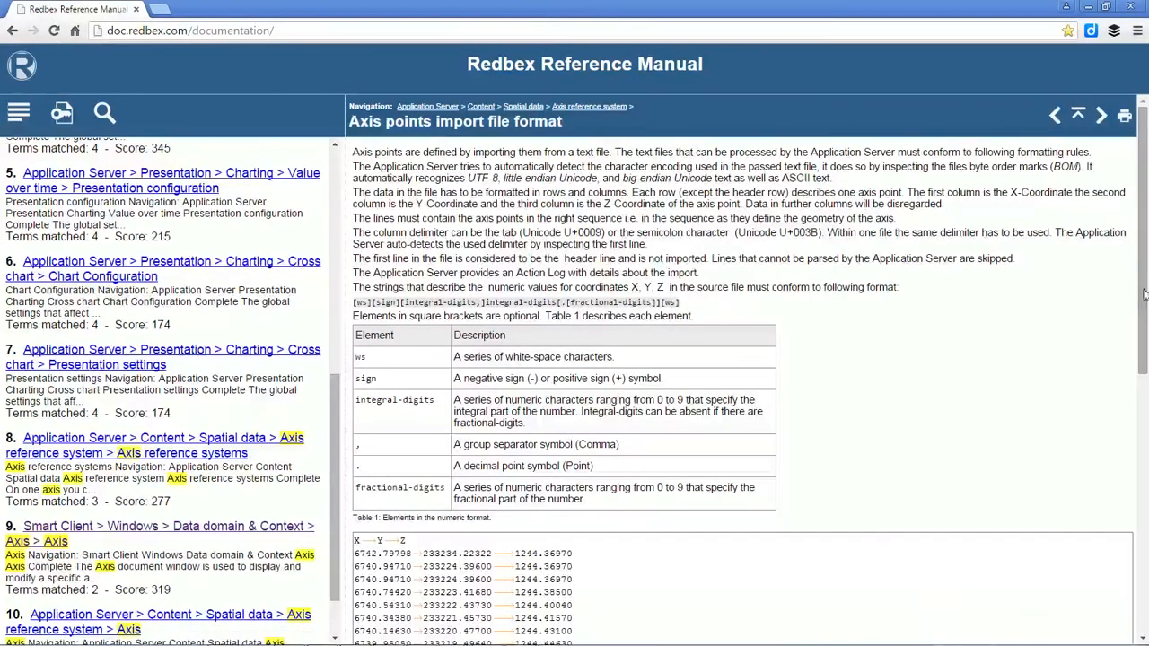
scroll(1134, 377, down, 3)
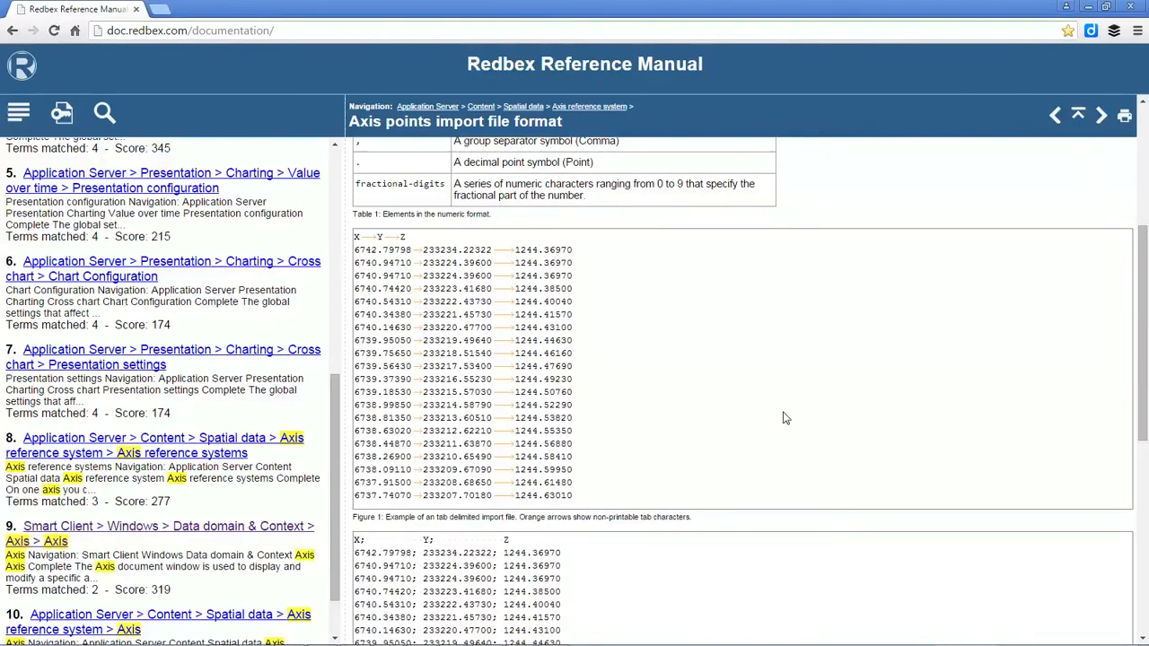
scroll(784, 417, up, 3)
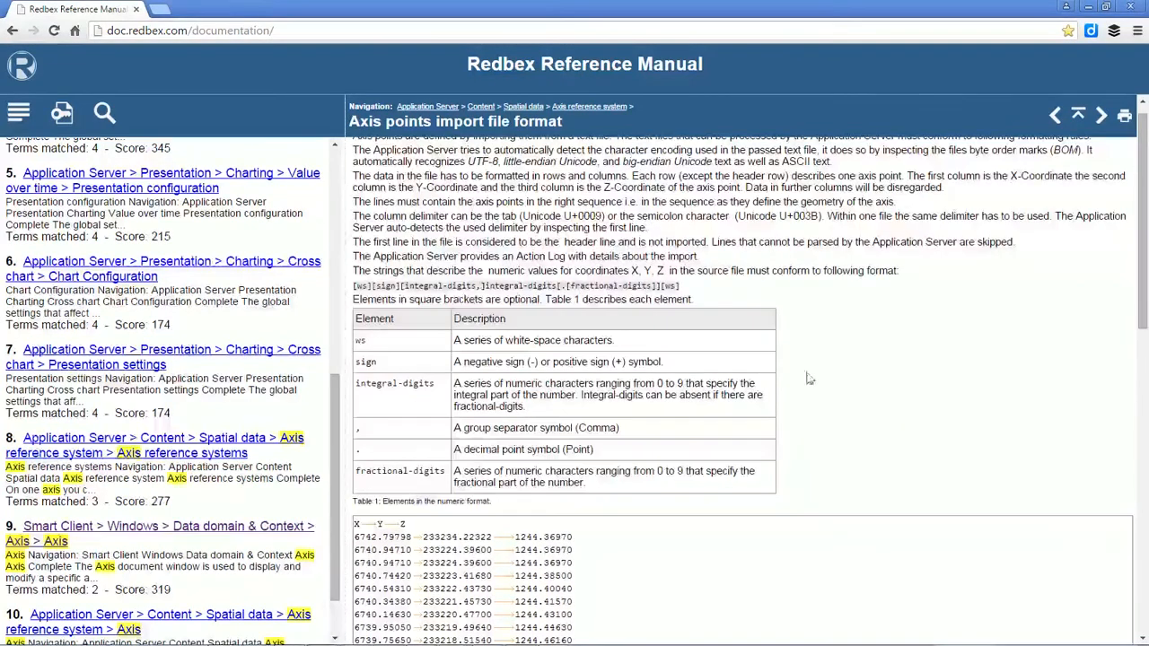
- Switch to SimpleAxes.txt in Notepad++ and examine its header line and first coordinate rows
mouse_move(419, 638)
click(487, 636)
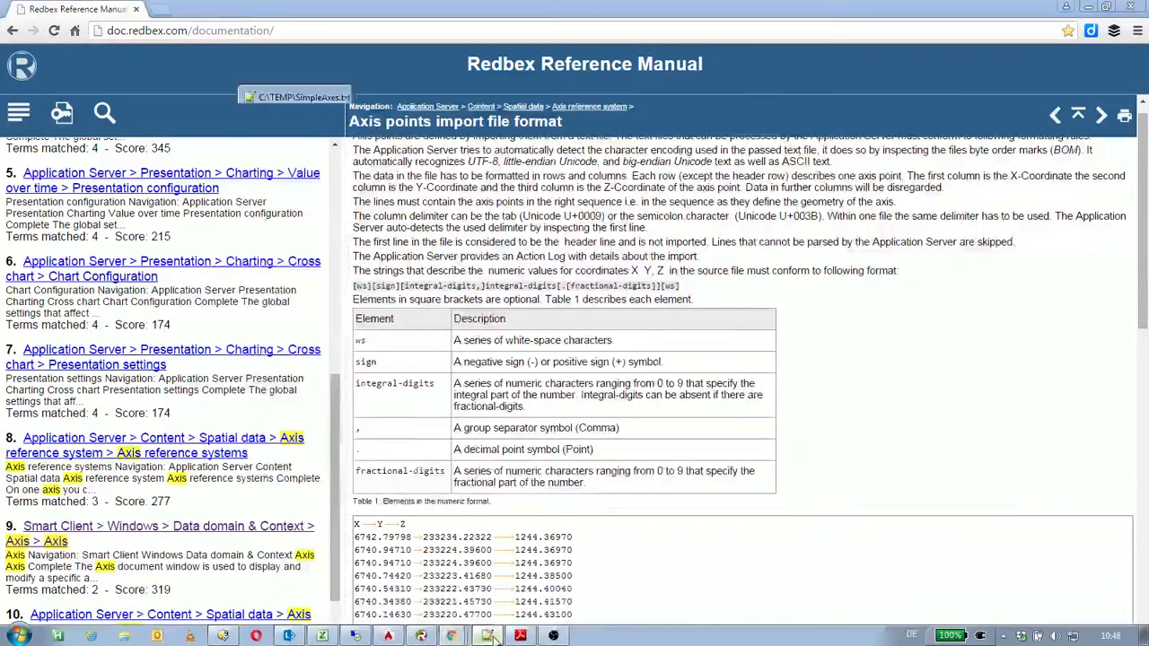
click(545, 300)
scroll(551, 302, up, 17)
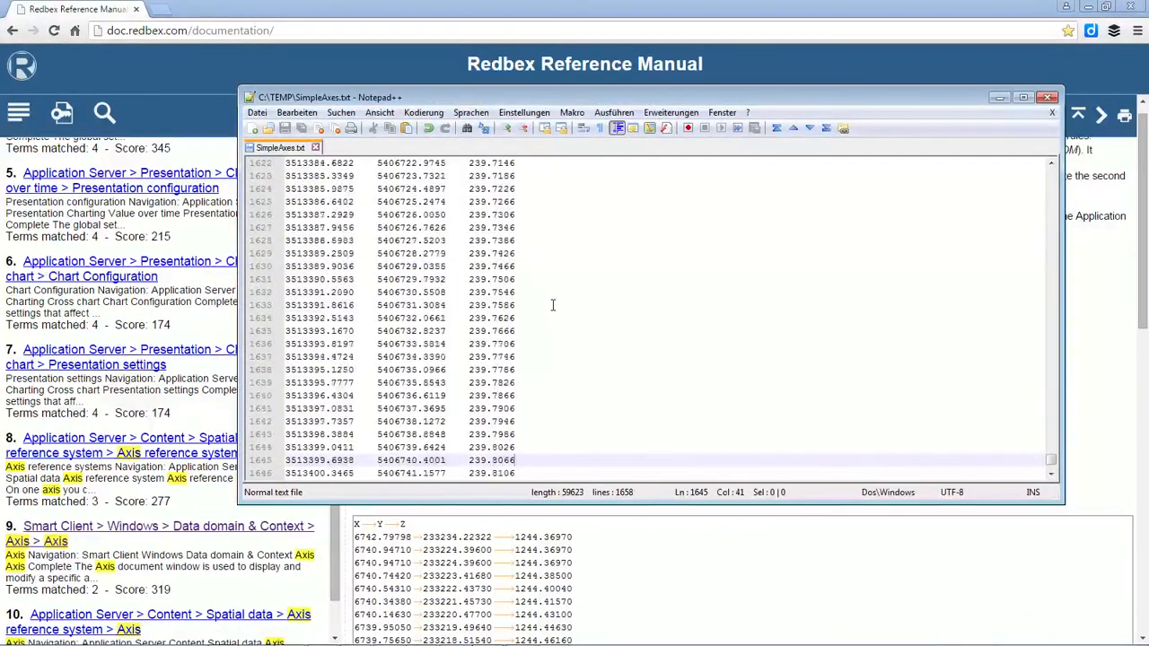
scroll(718, 305, up, 3)
drag(1051, 455, 1048, 172)
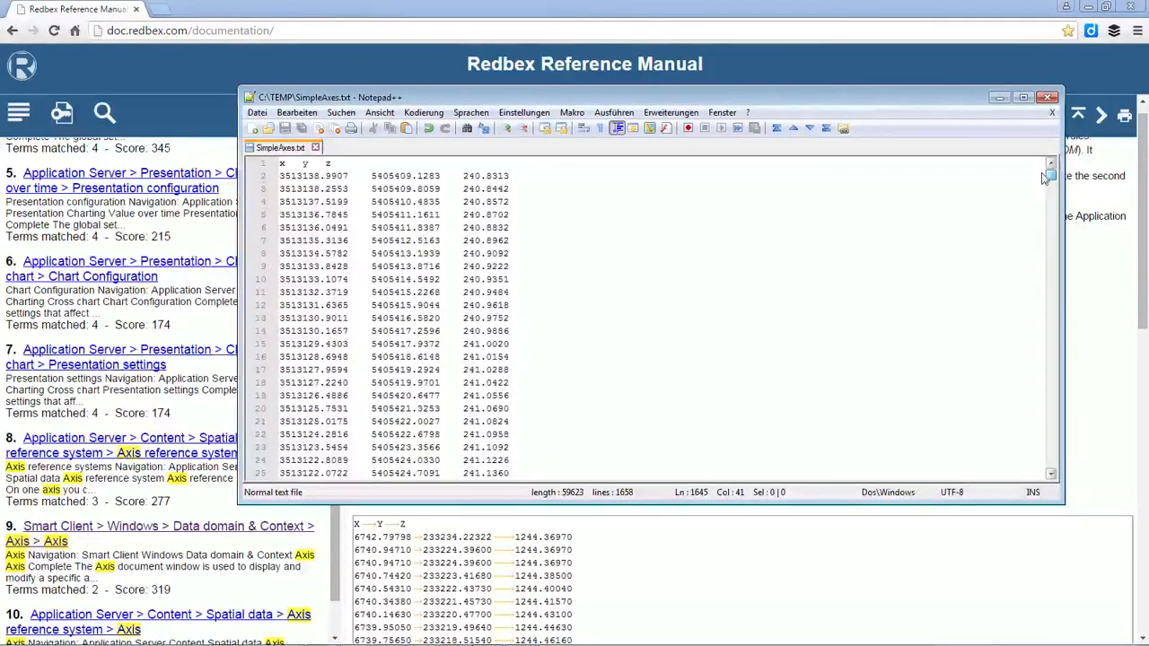
- Switch to Redbex and upload SimpleAxes.txt from the TEMP folder to the file depot
mouse_move(653, 645)
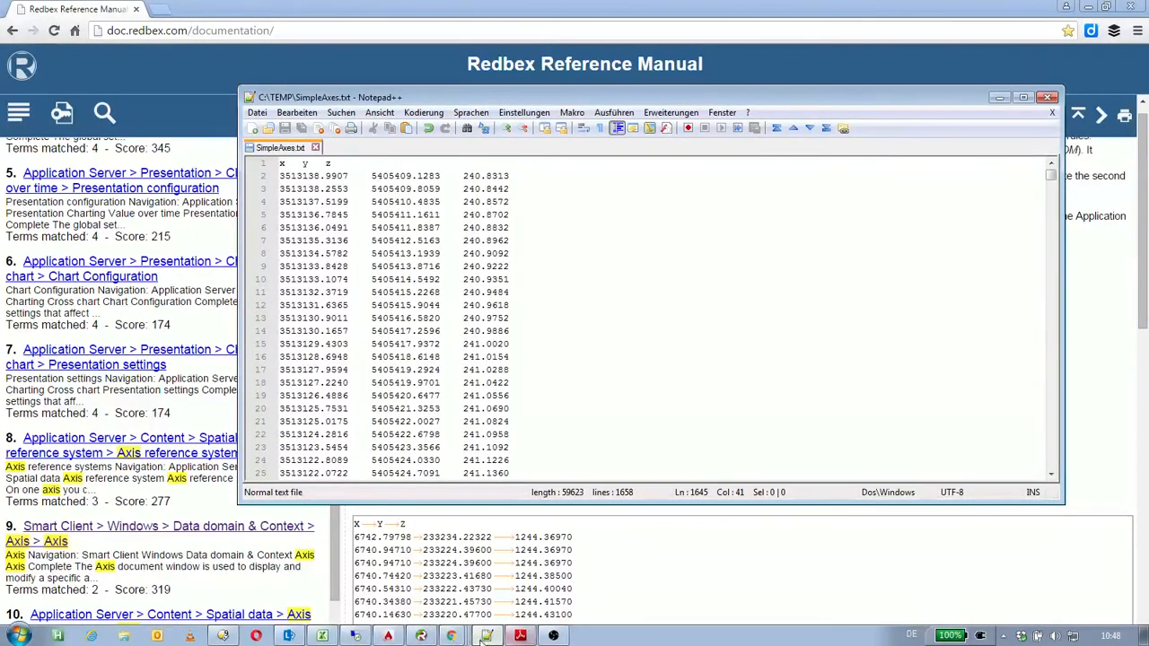
click(420, 637)
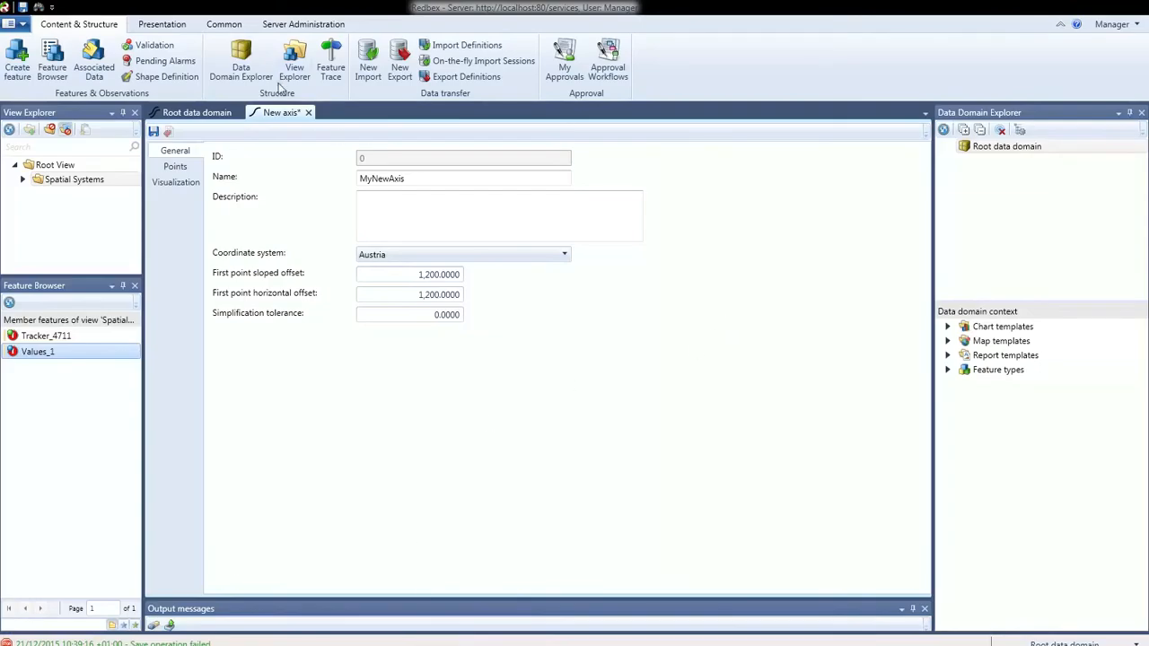
click(224, 24)
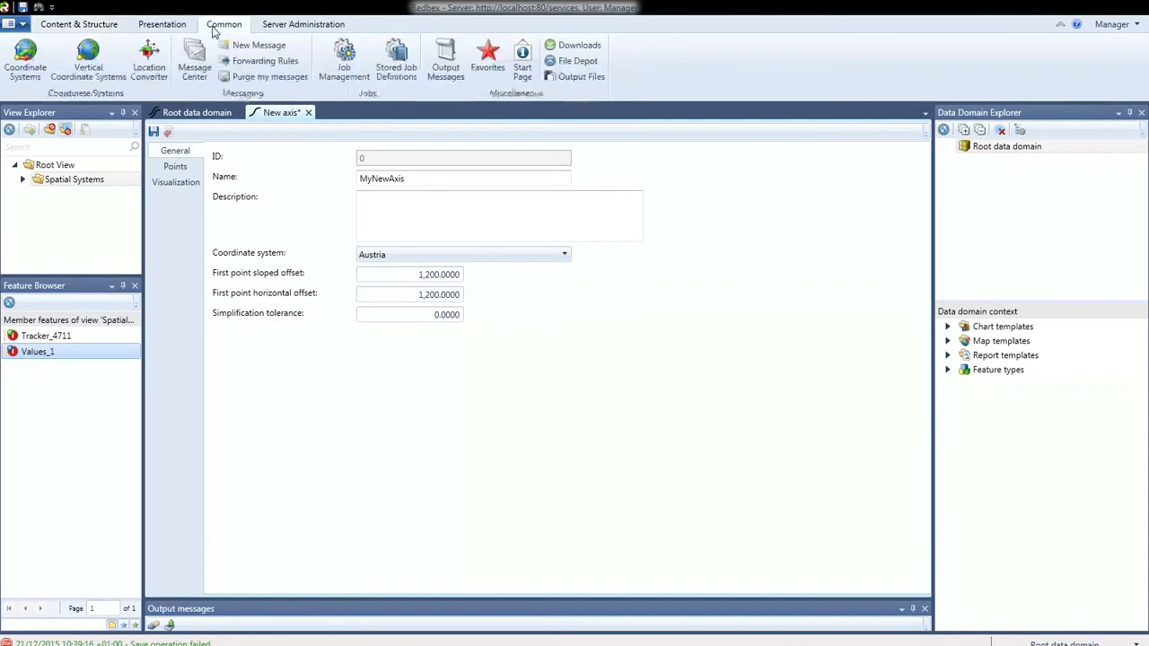
click(577, 61)
drag(1060, 114, 896, 373)
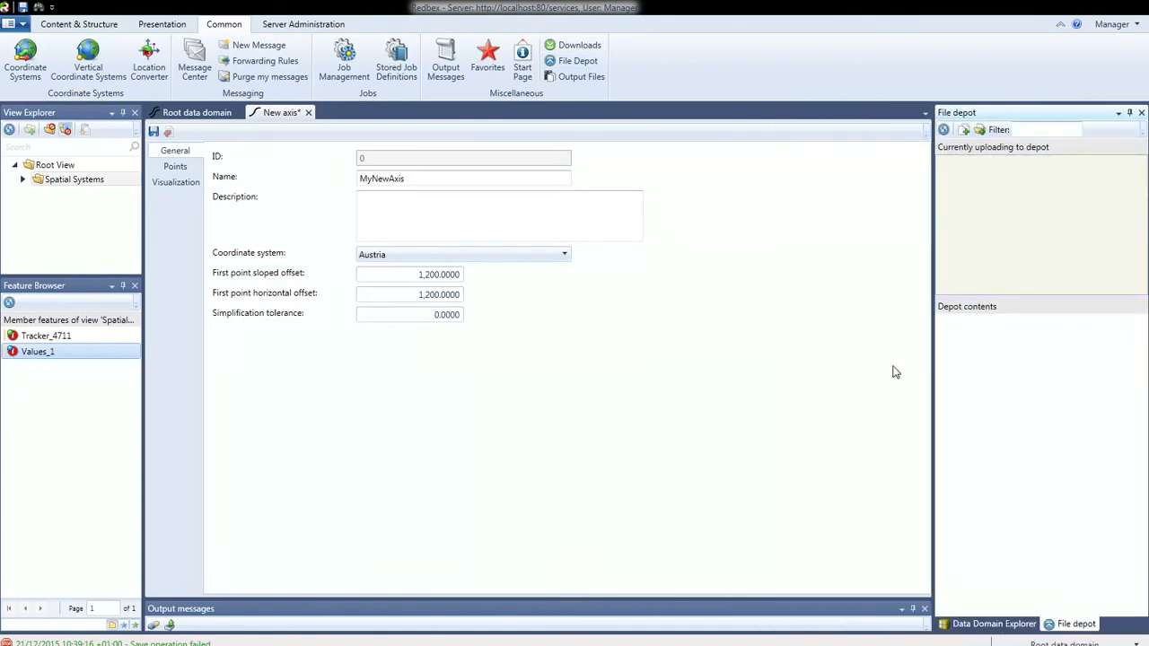
click(966, 132)
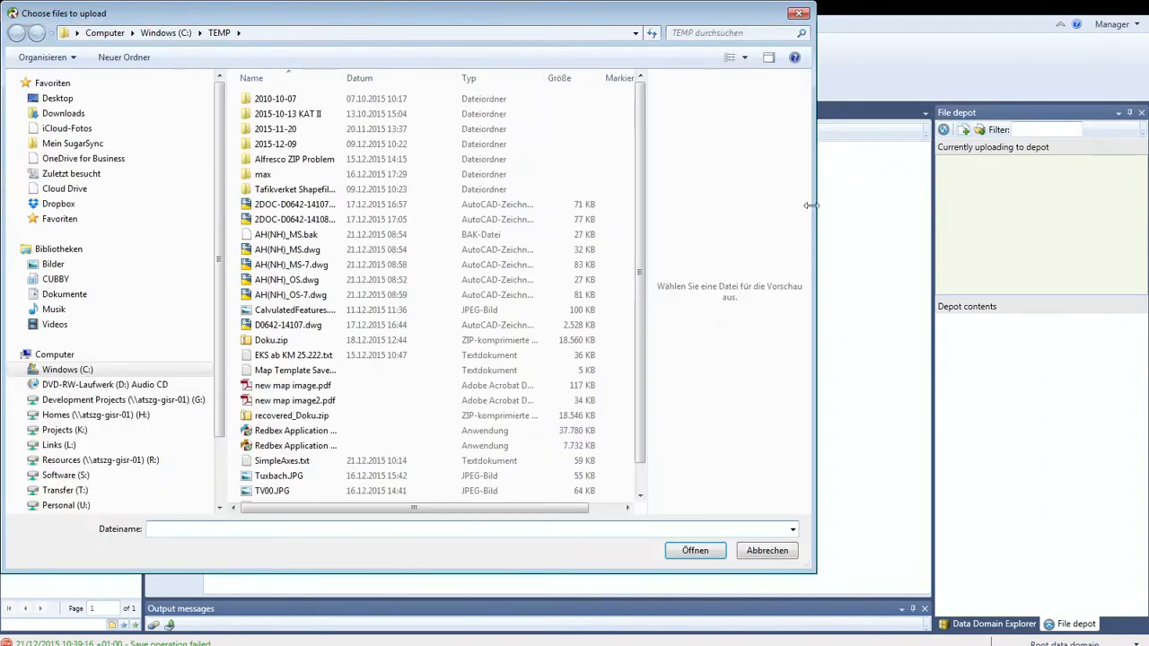
click(350, 464)
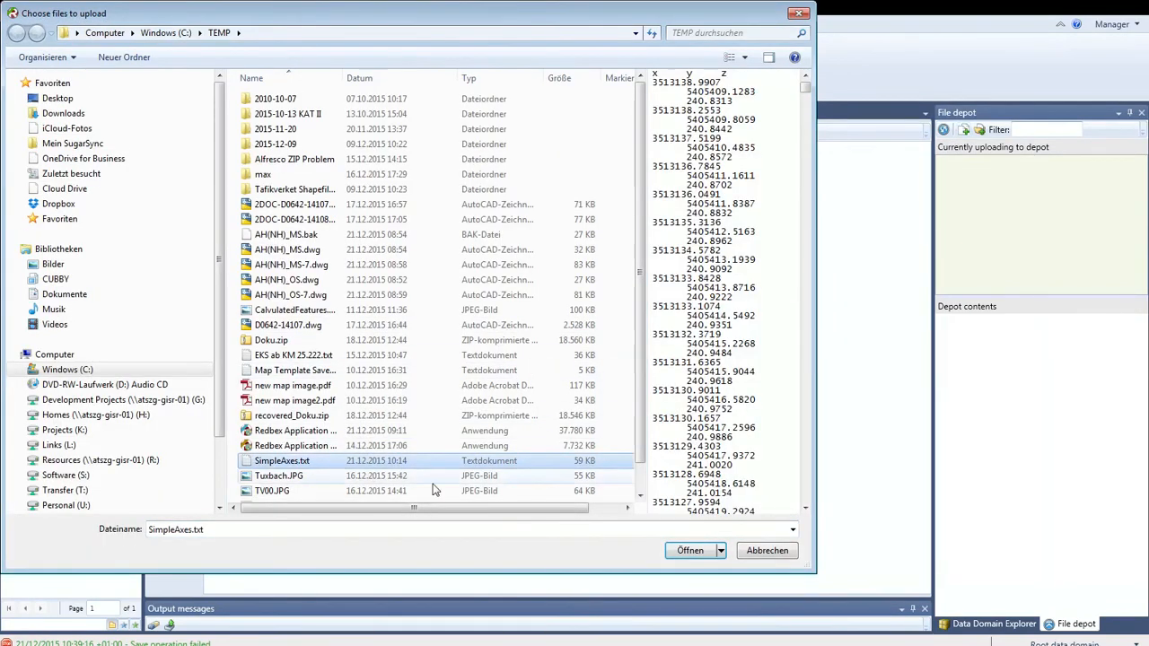
click(690, 550)
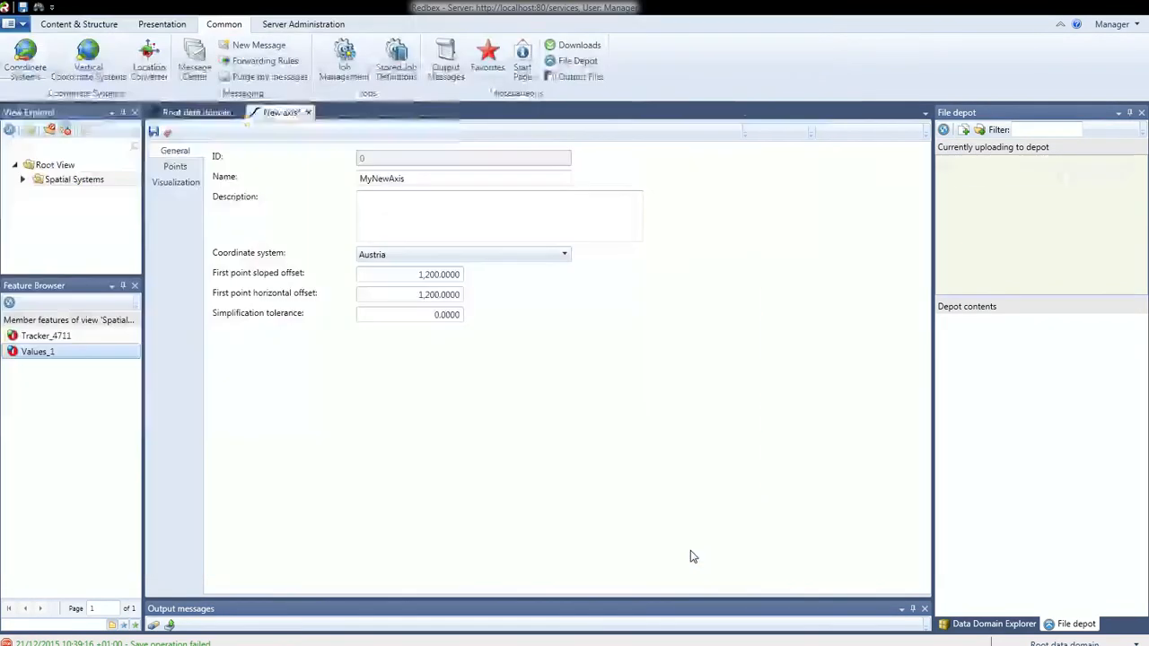
click(1013, 323)
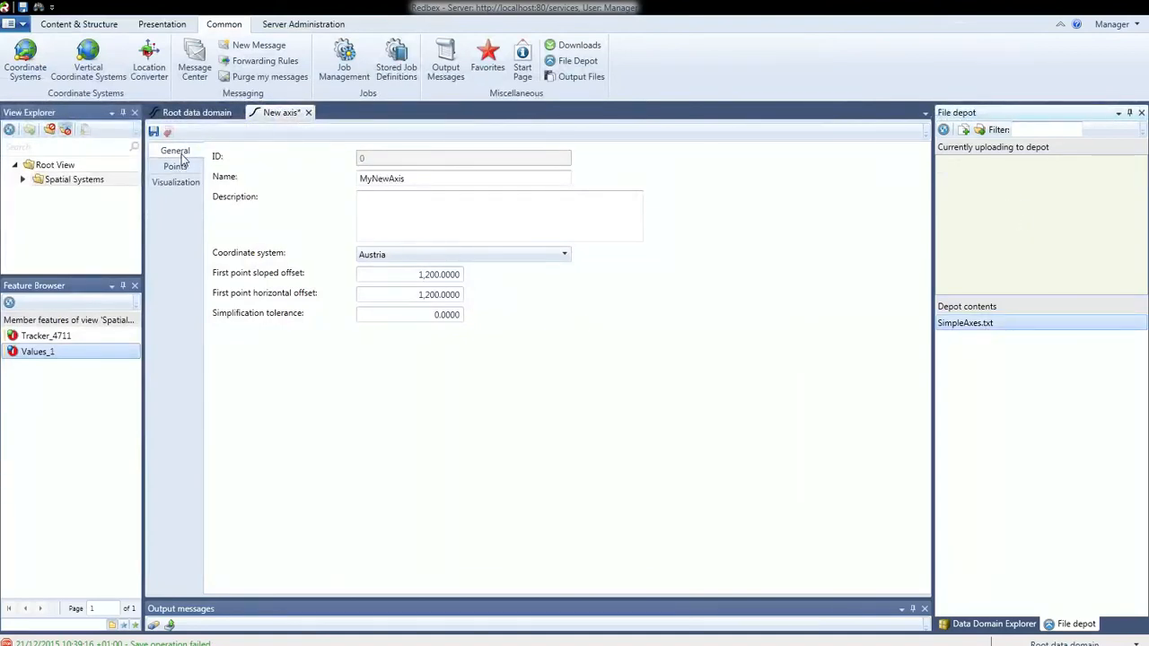
- Save MyNewAxis and import its axis points from SimpleAxes.txt in the file depot
click(154, 132)
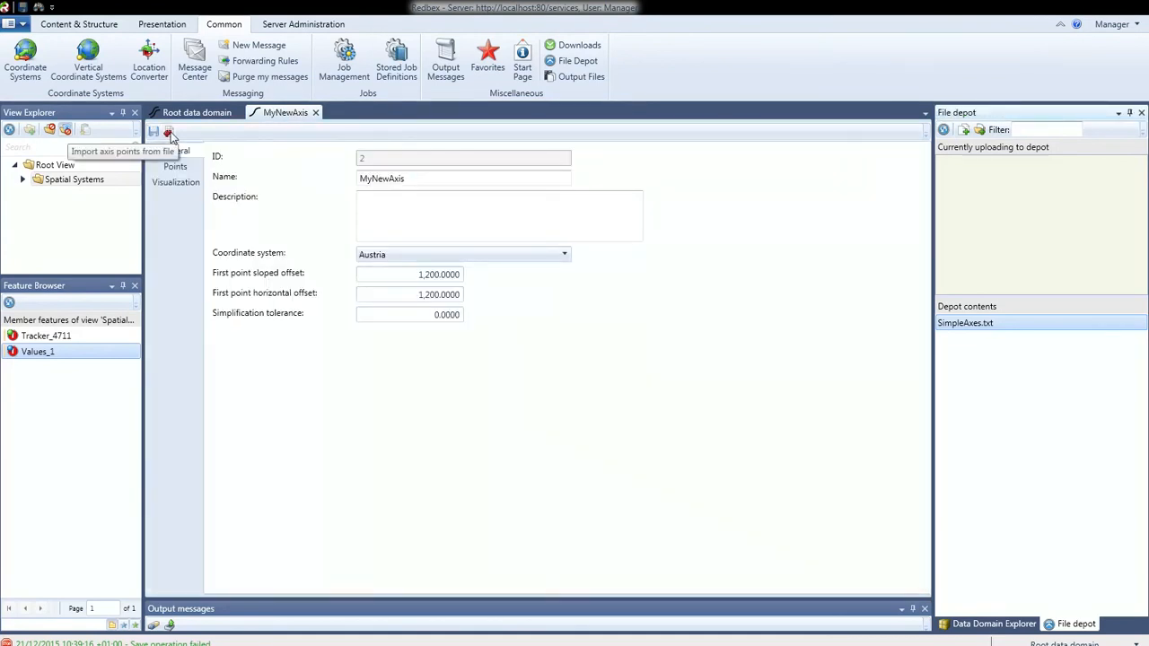
click(169, 133)
drag(961, 328, 558, 362)
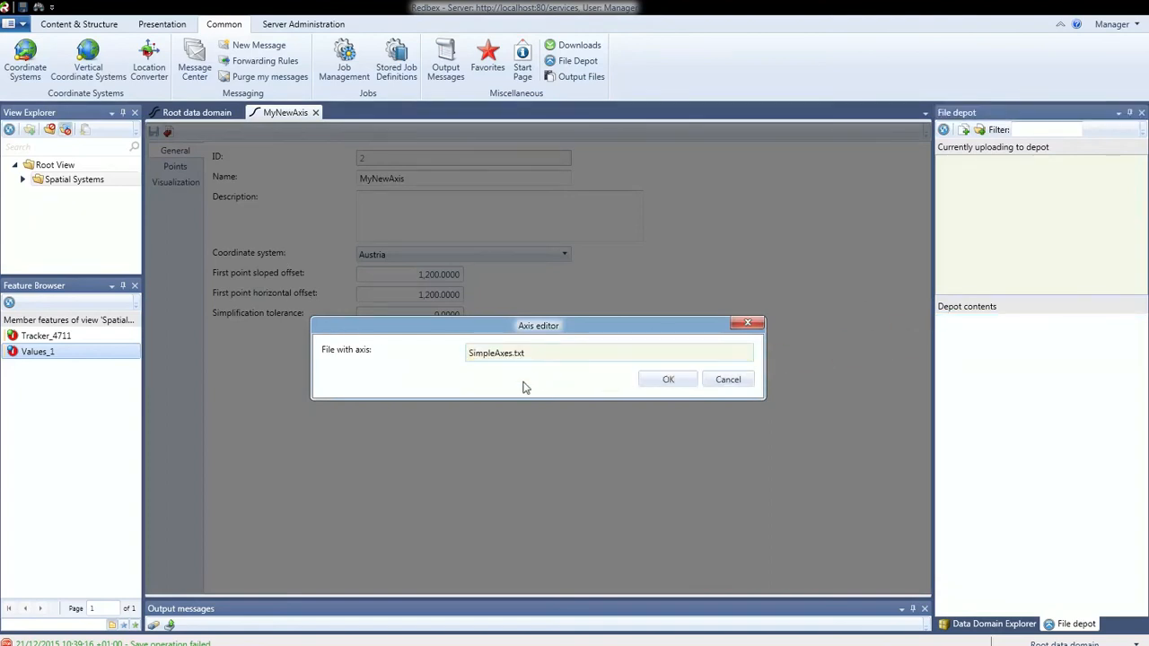
click(669, 381)
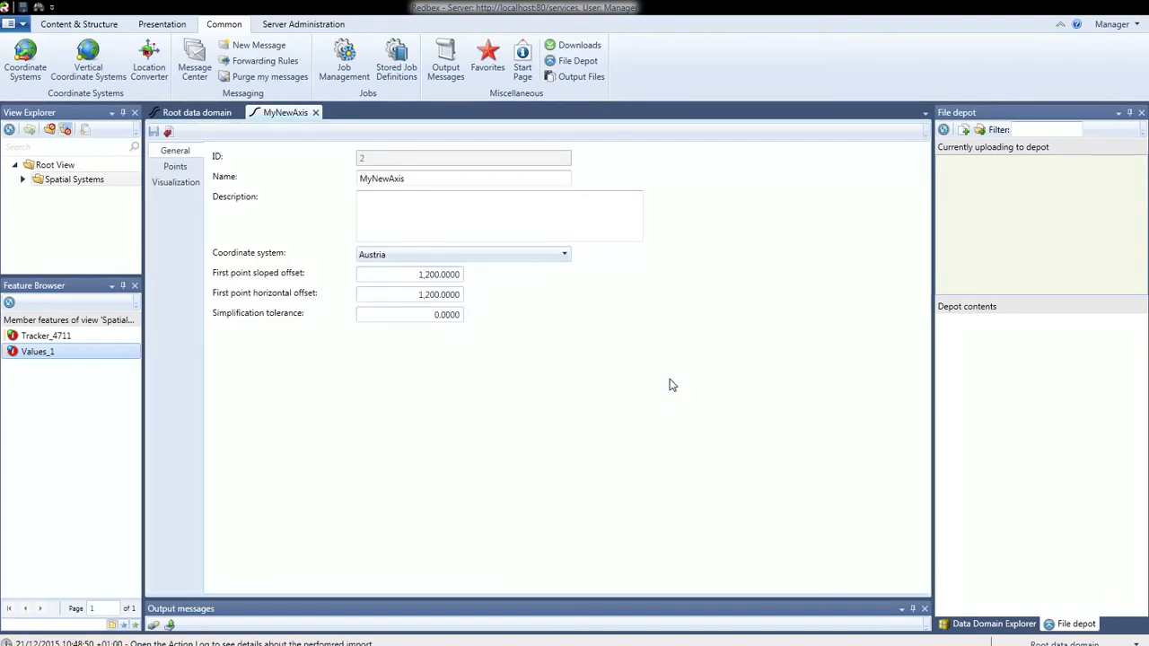
- Review the imported points of MyNewAxis and its rotated 3D visualization, then close the axis
click(177, 169)
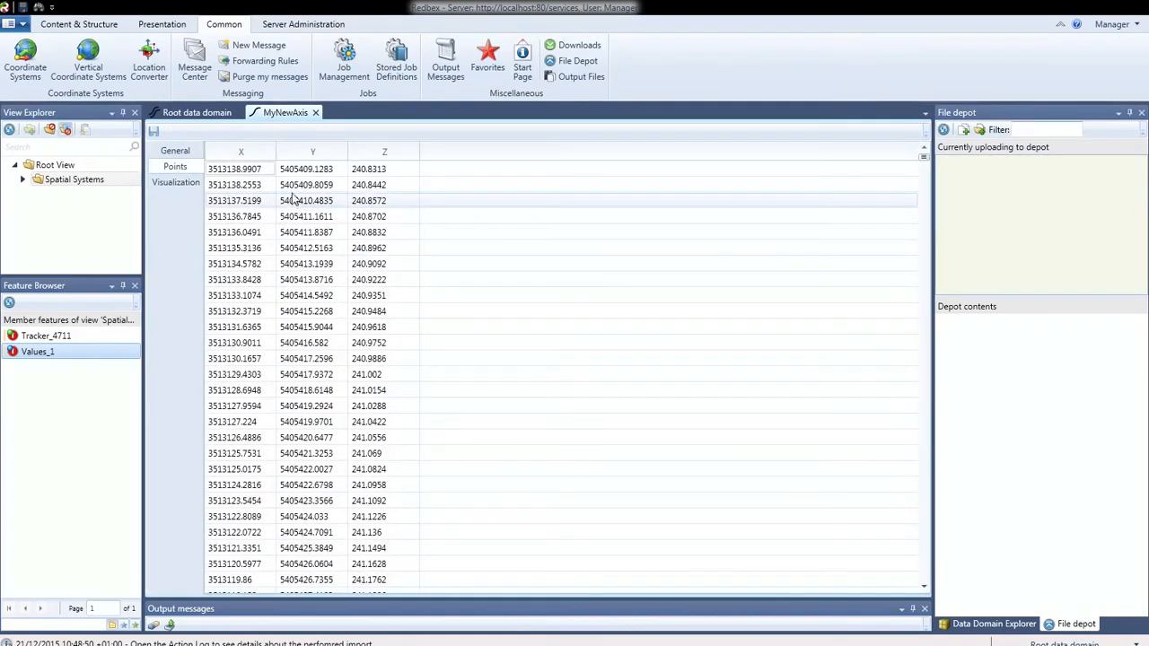
click(183, 185)
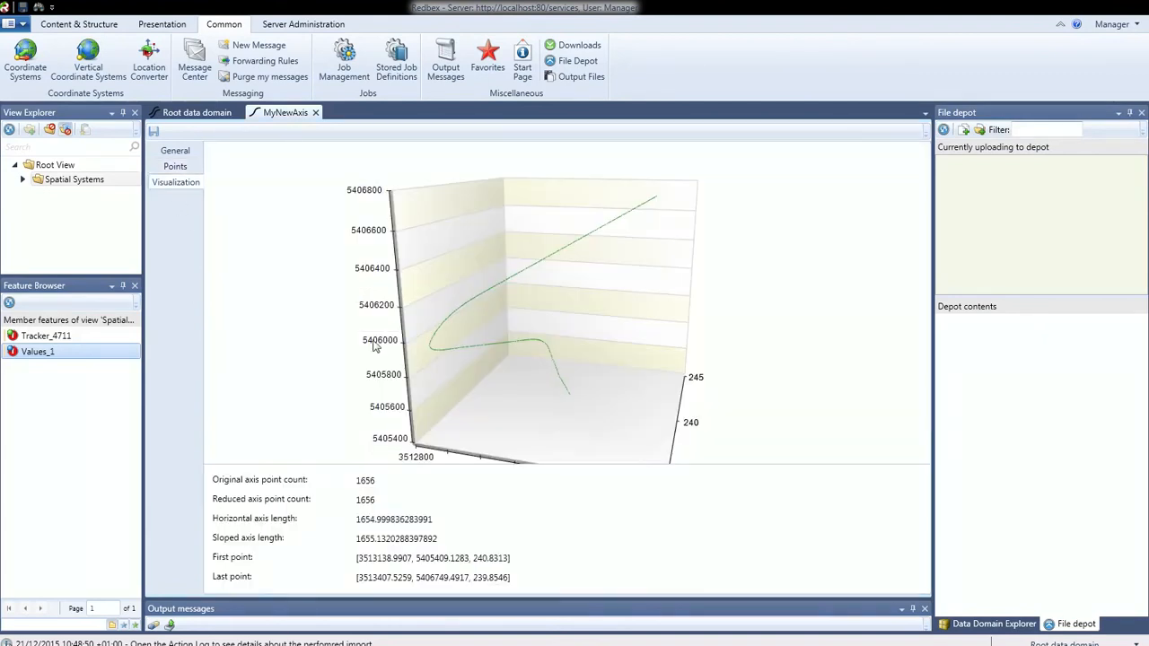
drag(483, 359, 395, 325)
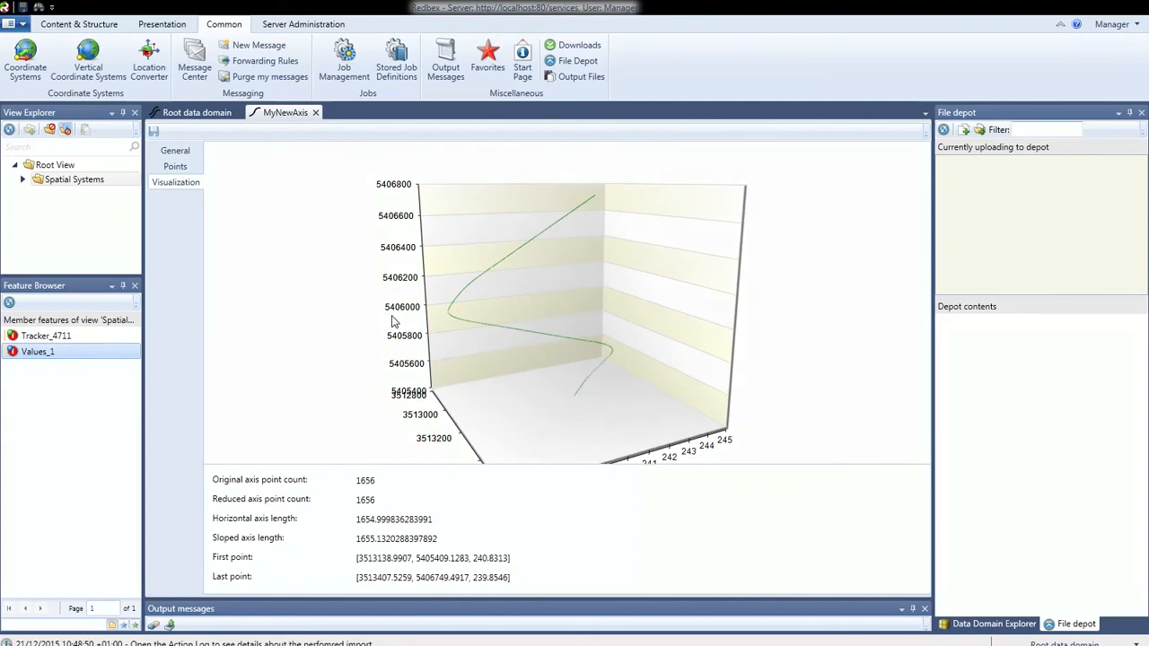
click(316, 112)
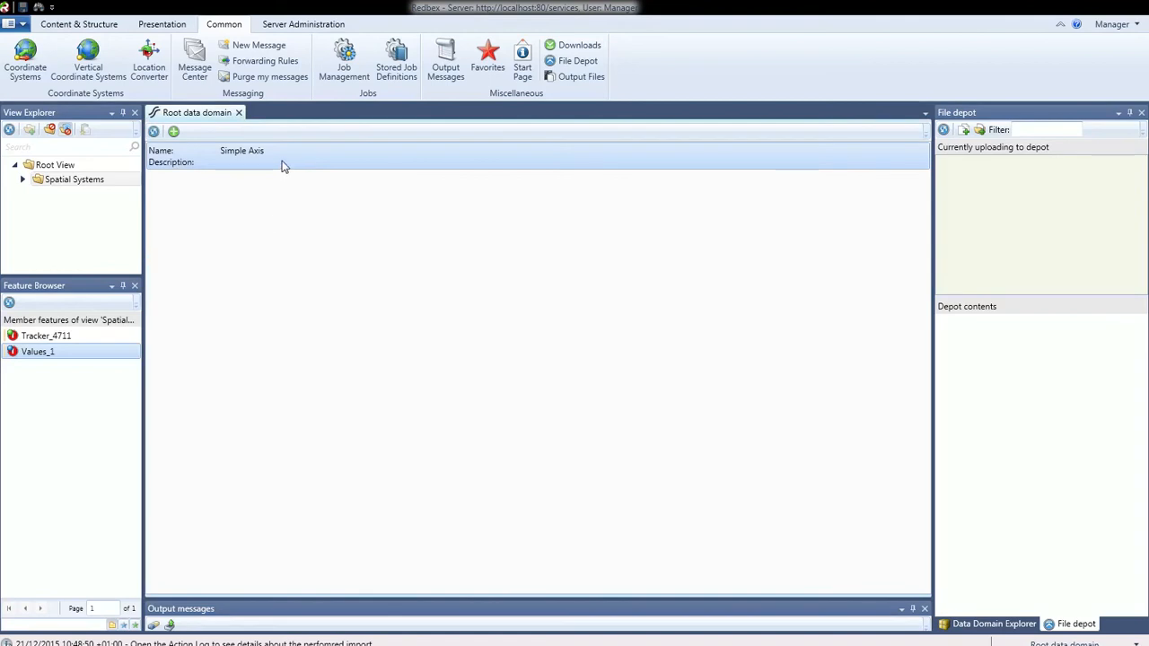
- Refresh the axis list and add an axis reference system named Drive North to MyNewAxis
click(152, 131)
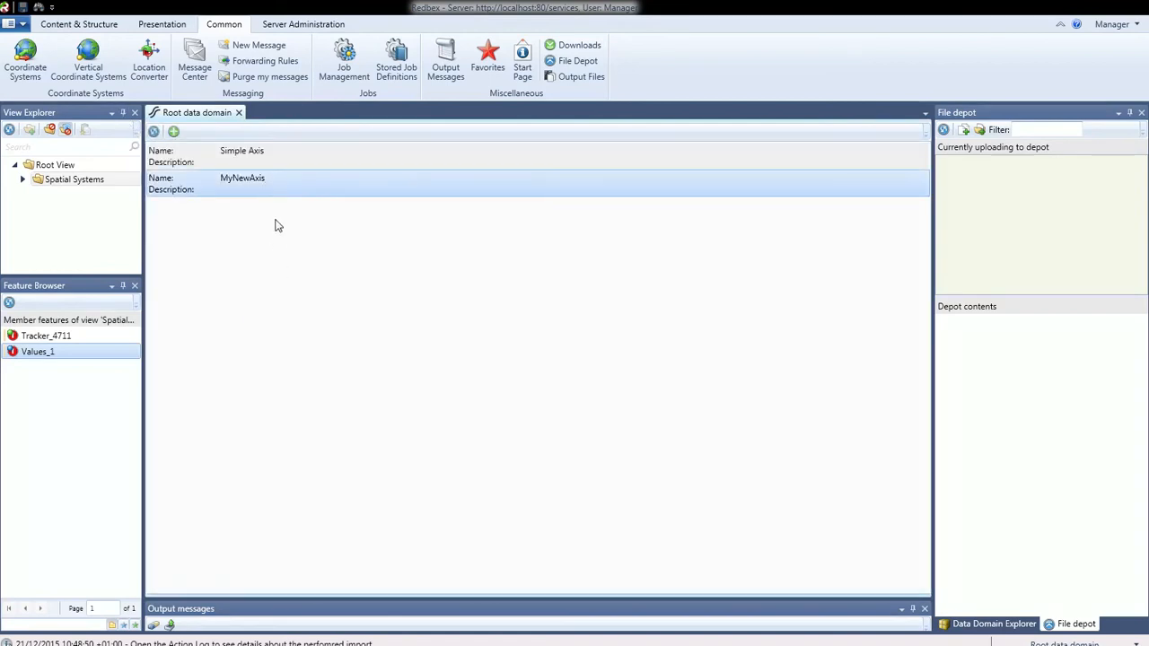
right_click(282, 190)
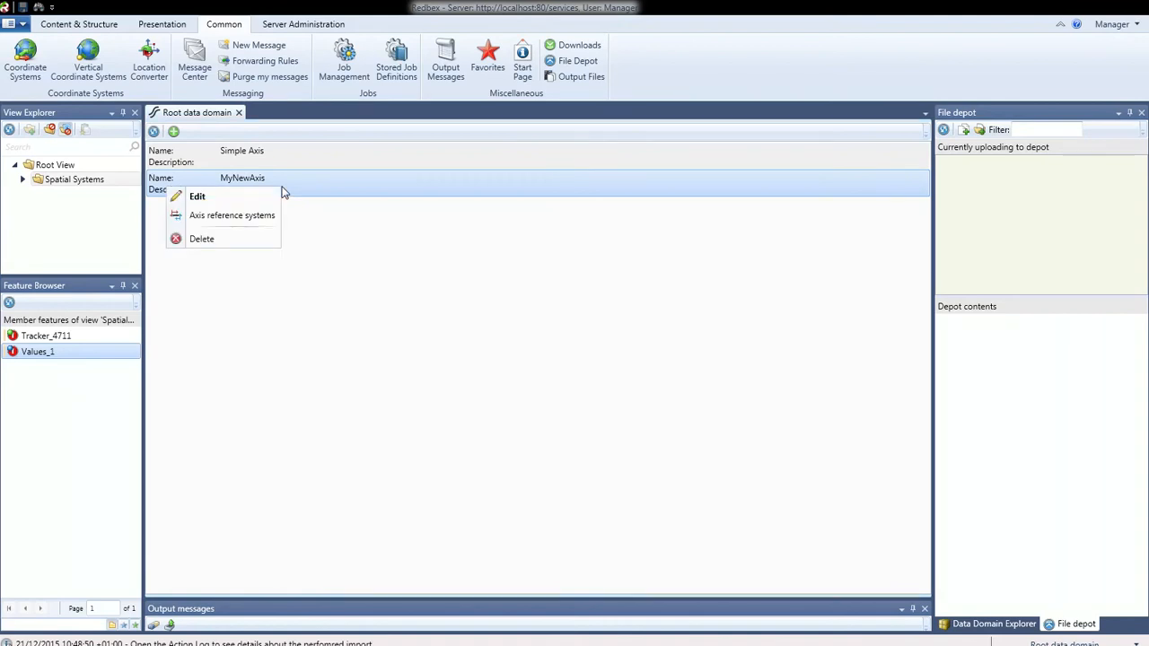
click(237, 217)
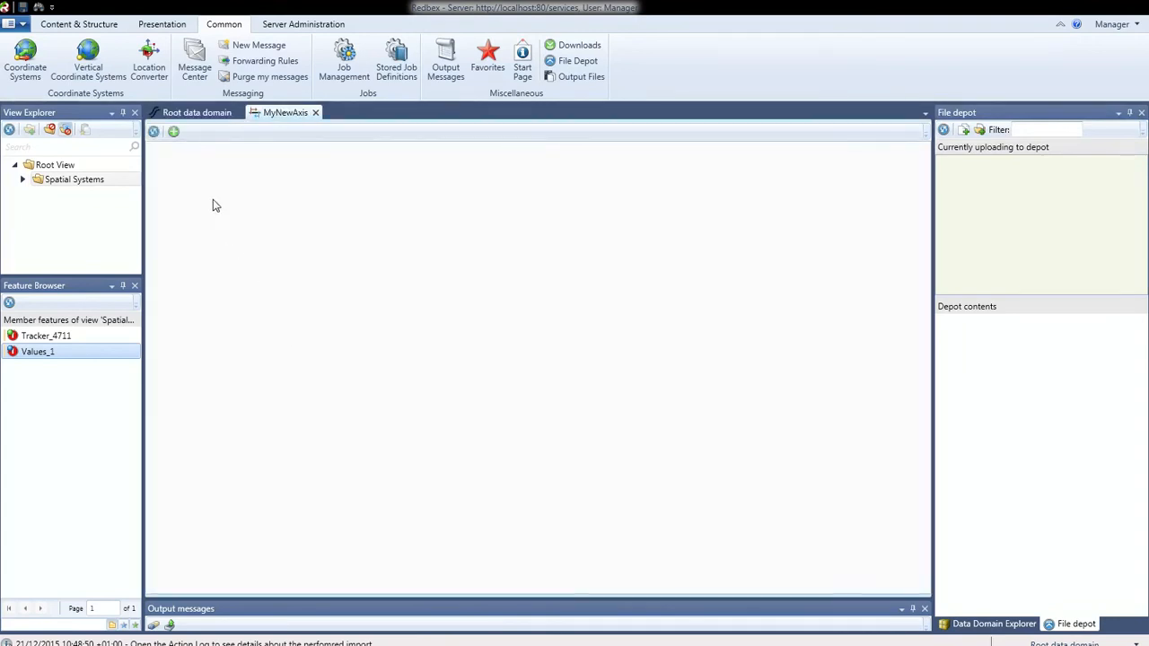
click(173, 133)
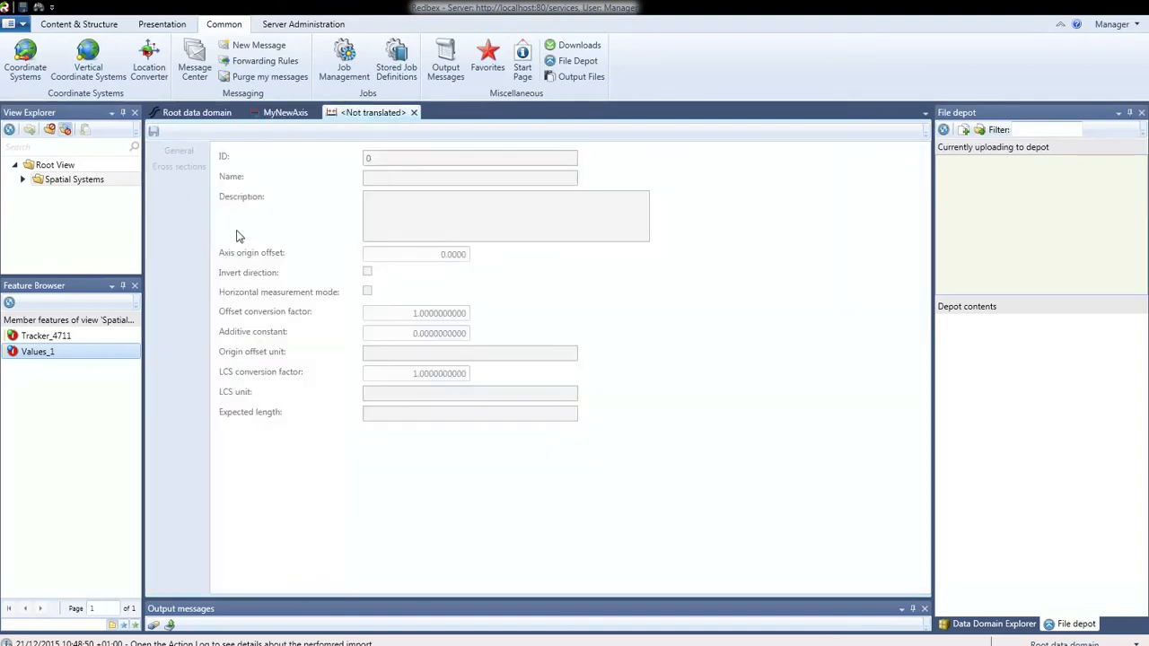
click(442, 175)
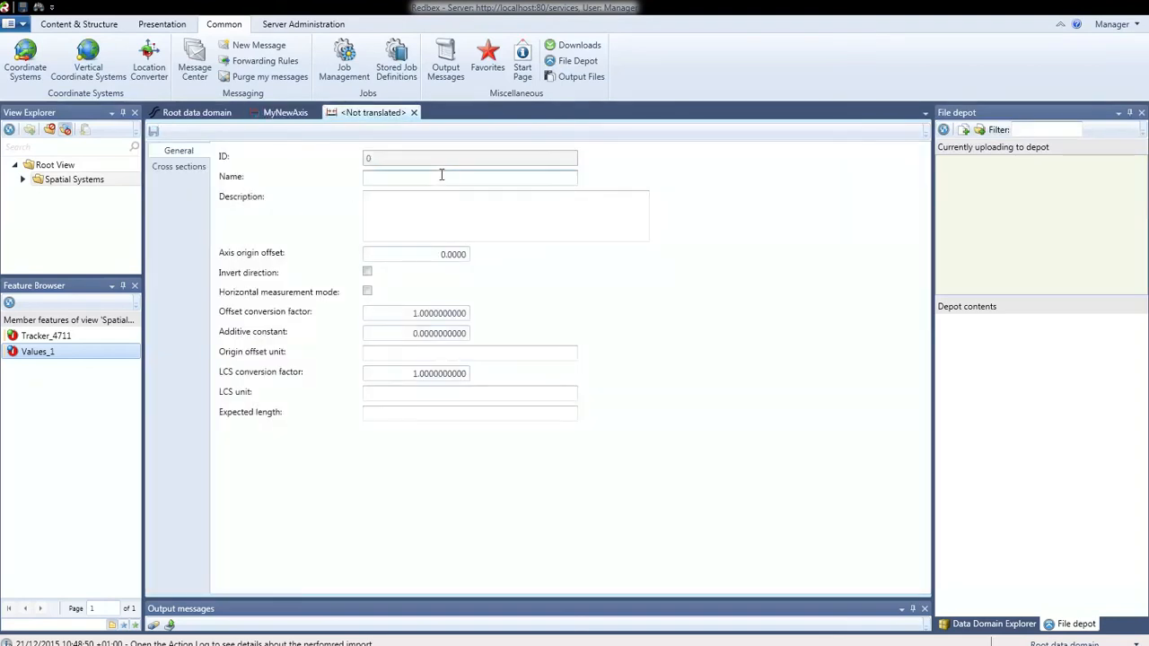
text(Drive North)
- Set the reference system's axis origin offset to 1,200 and expected length to 500, then save and close it
click(390, 257)
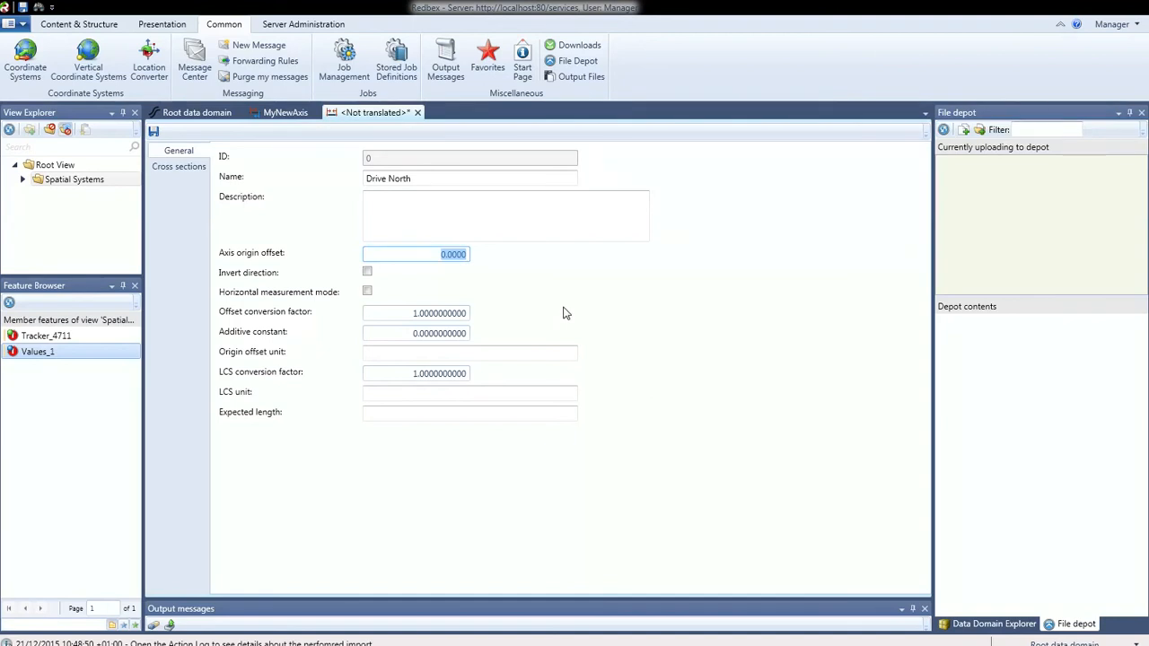
text(1,)
text(200)
key(Tab)
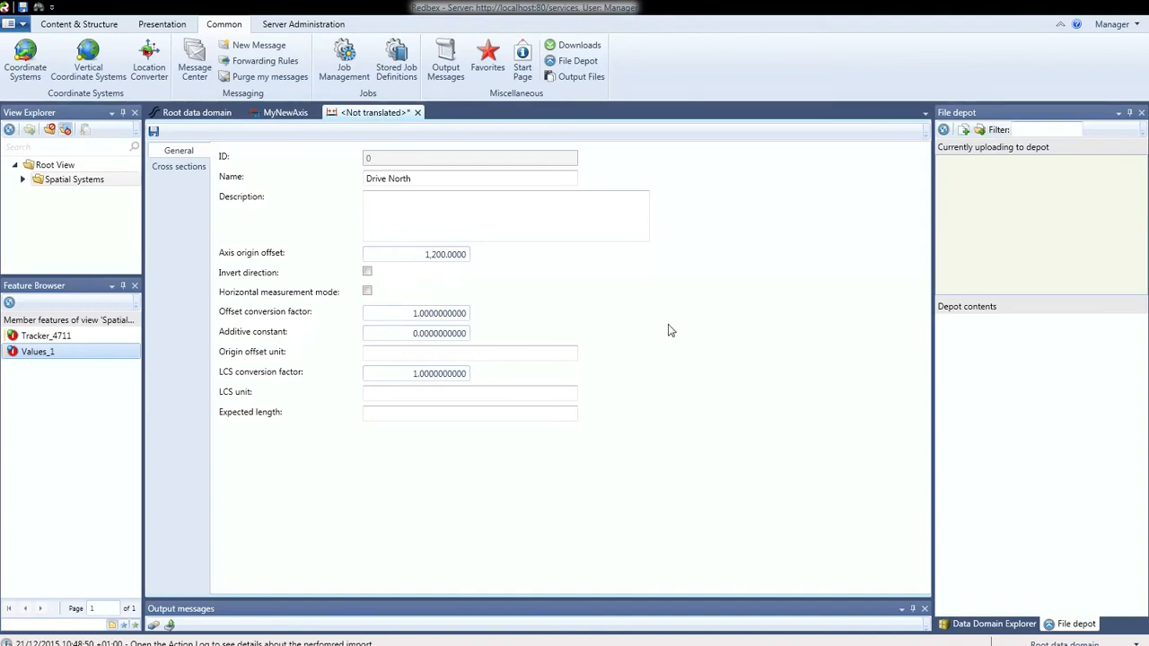
click(486, 413)
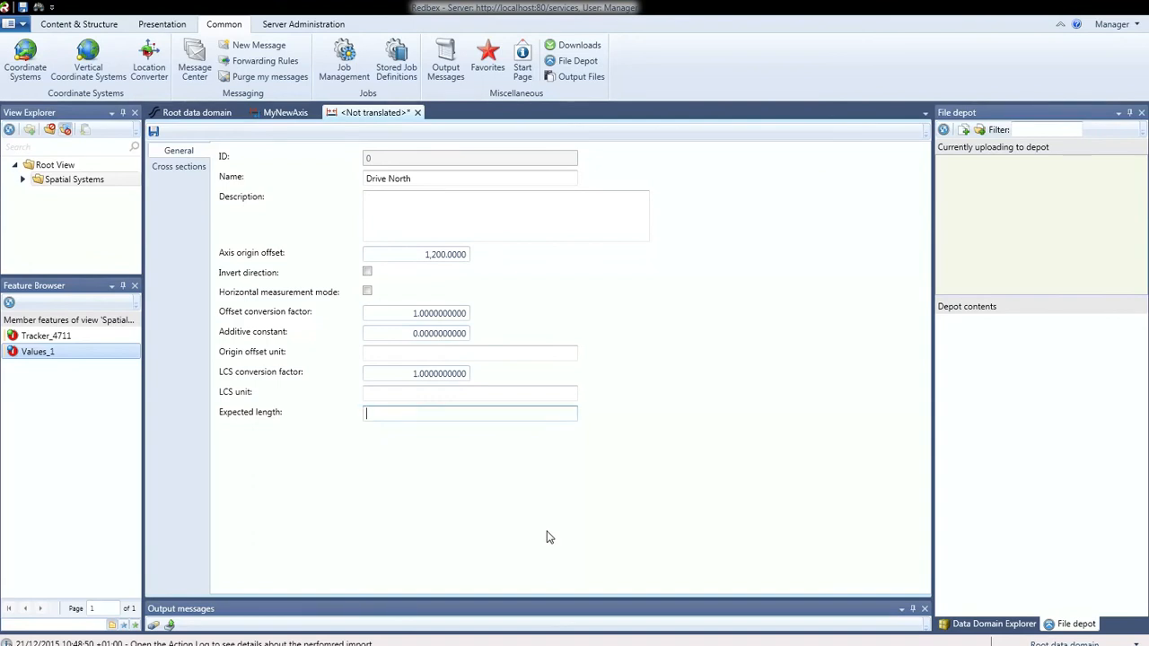
text(500)
key(Tab)
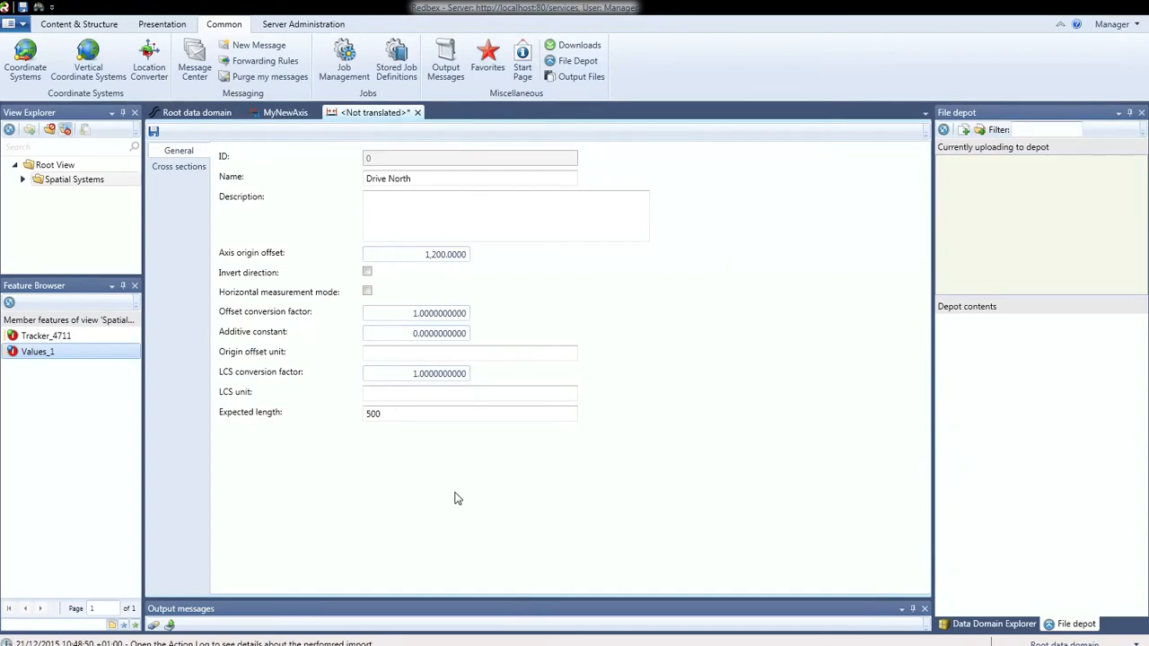
click(154, 132)
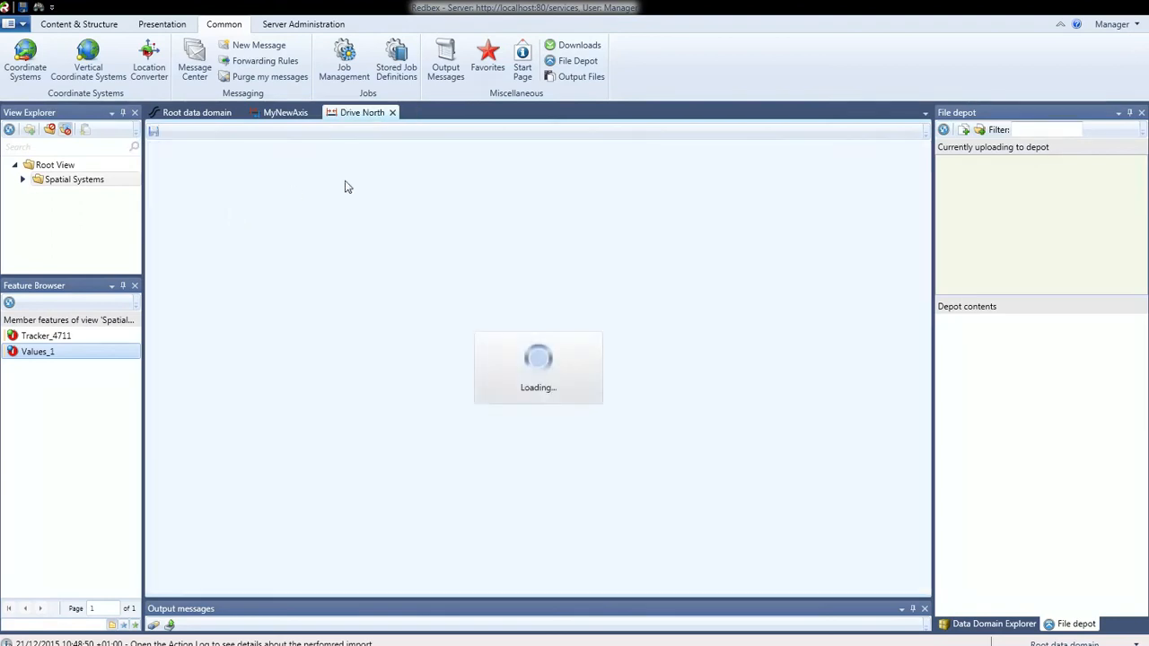
click(393, 112)
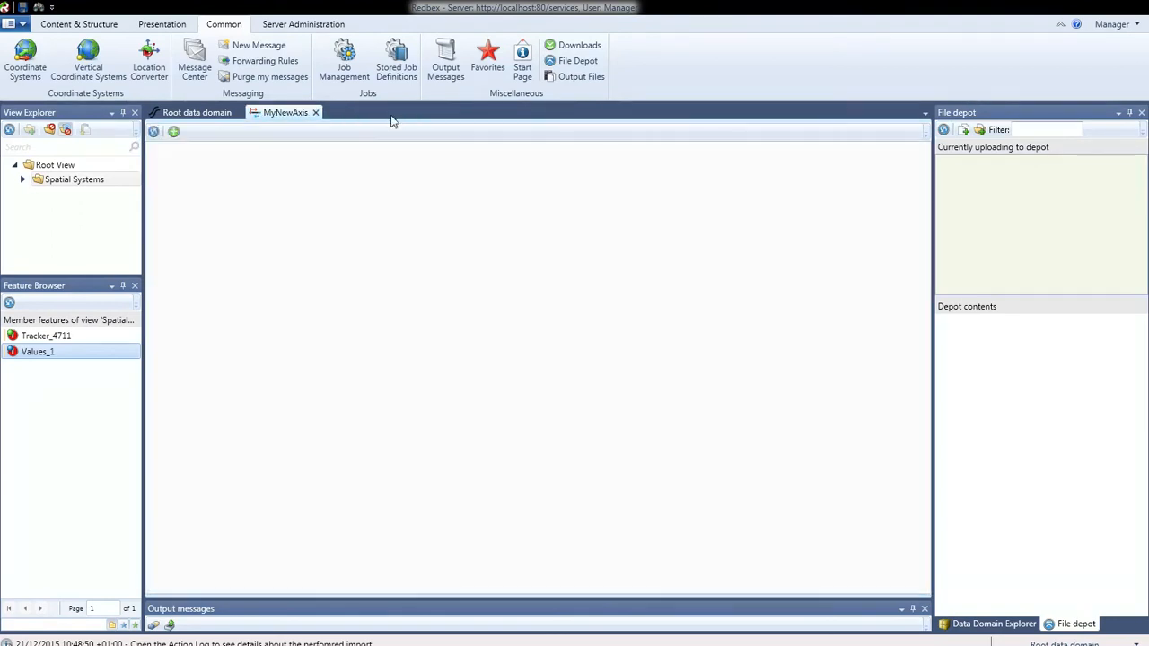
- Refresh MyNewAxis's list of reference systems, then close it and the root data domain's axis list
click(155, 132)
click(282, 164)
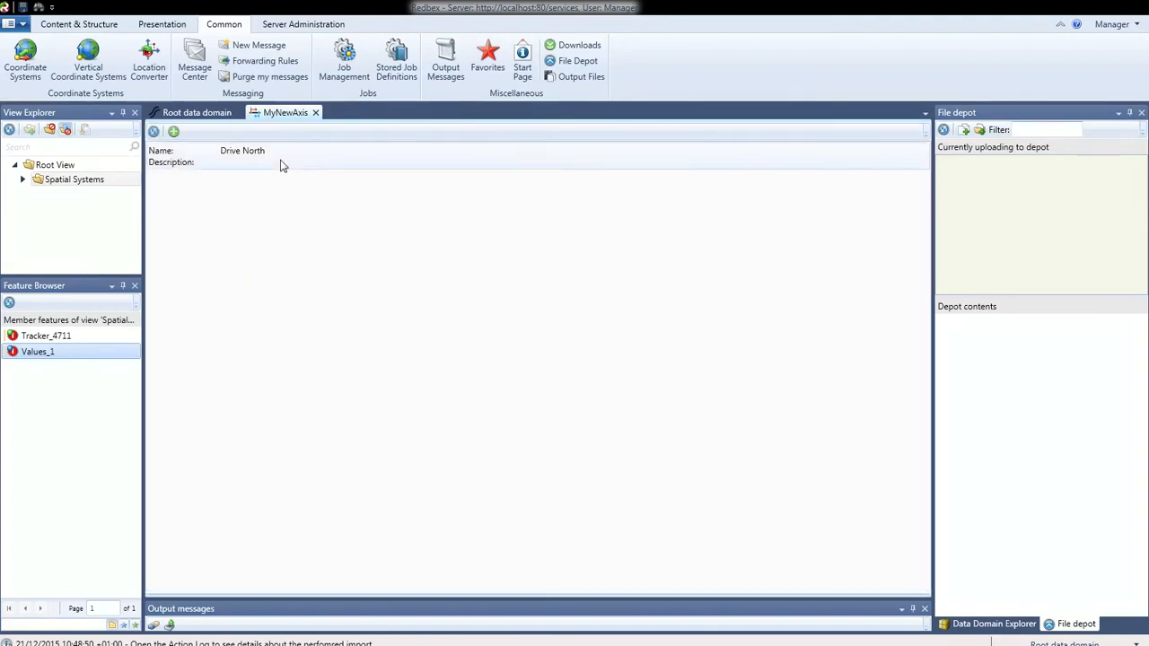
click(316, 112)
click(239, 112)
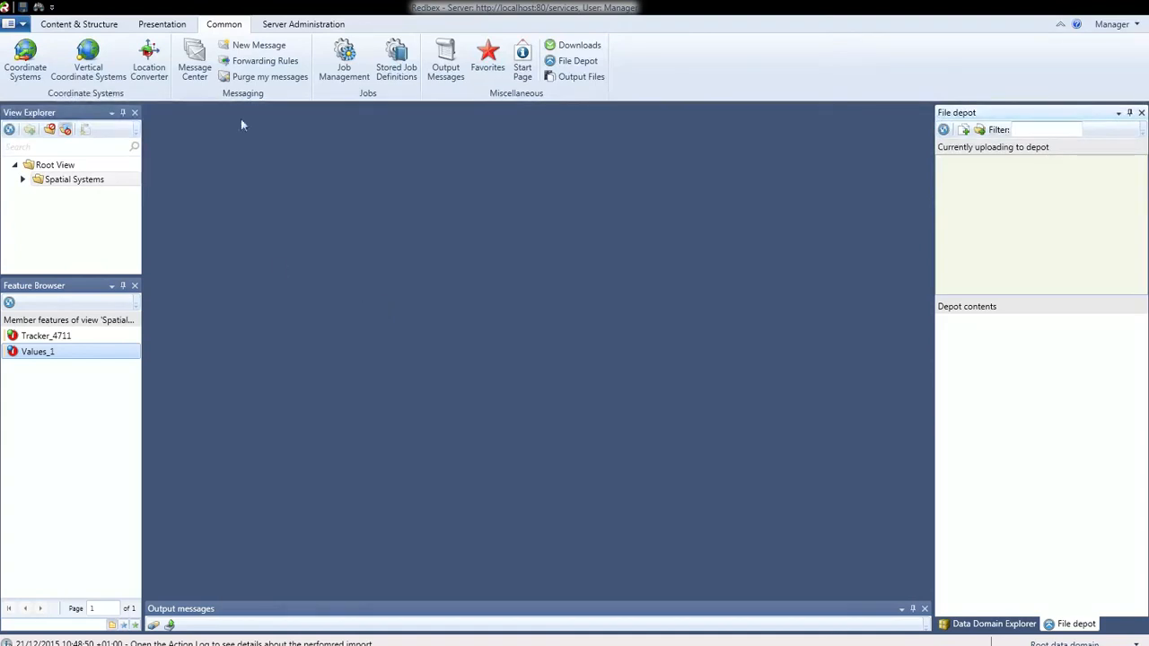
- Begin a new feature of type Axis position with spatial system Axis and examine the spatial reference systems offered for it
click(94, 25)
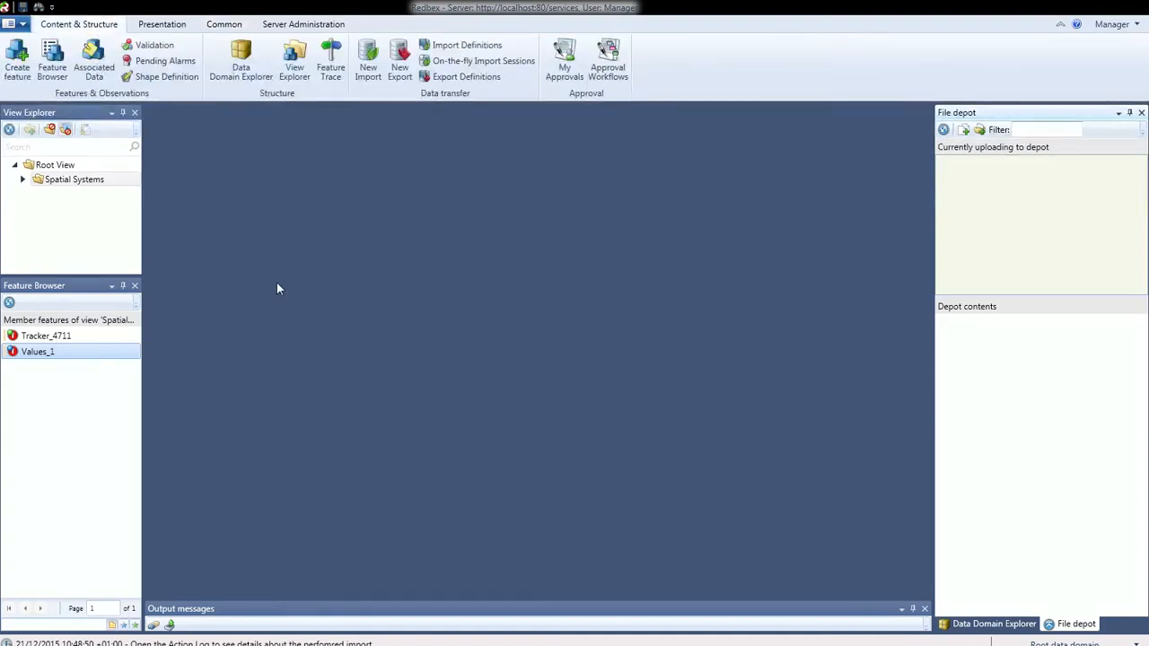
click(17, 62)
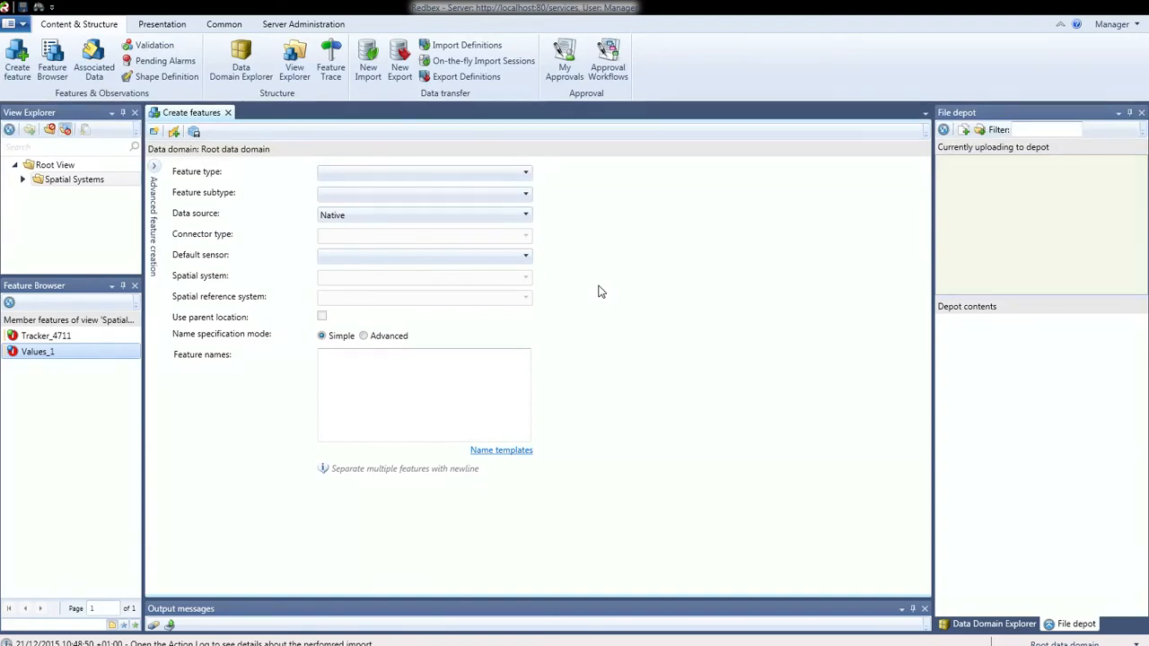
click(527, 179)
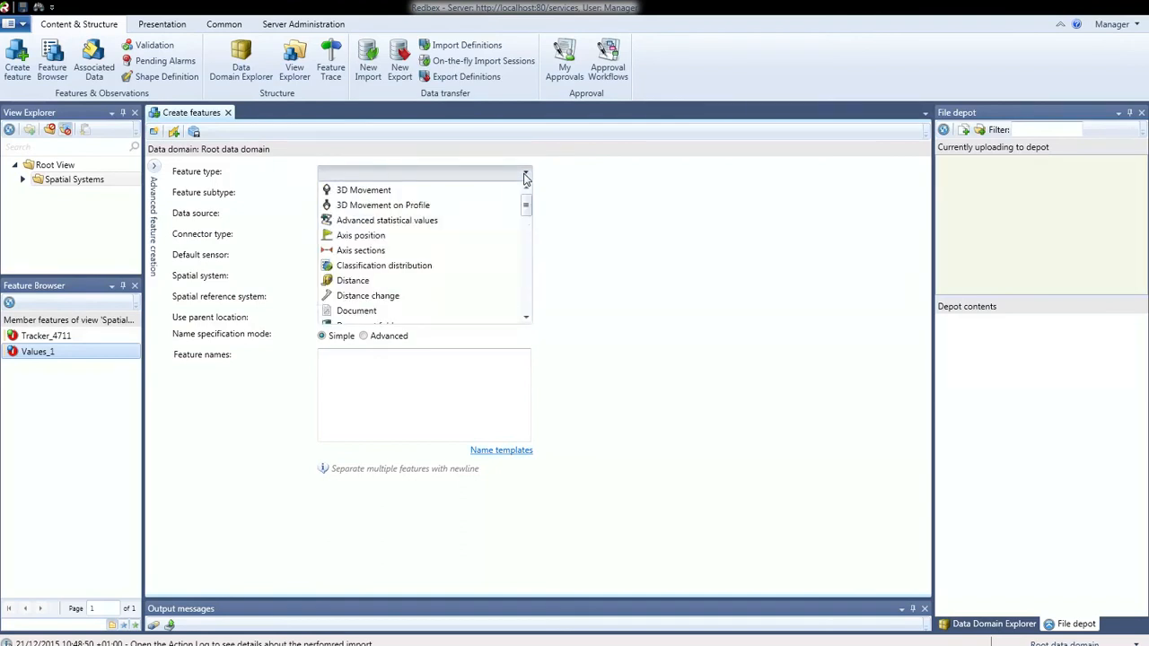
click(370, 237)
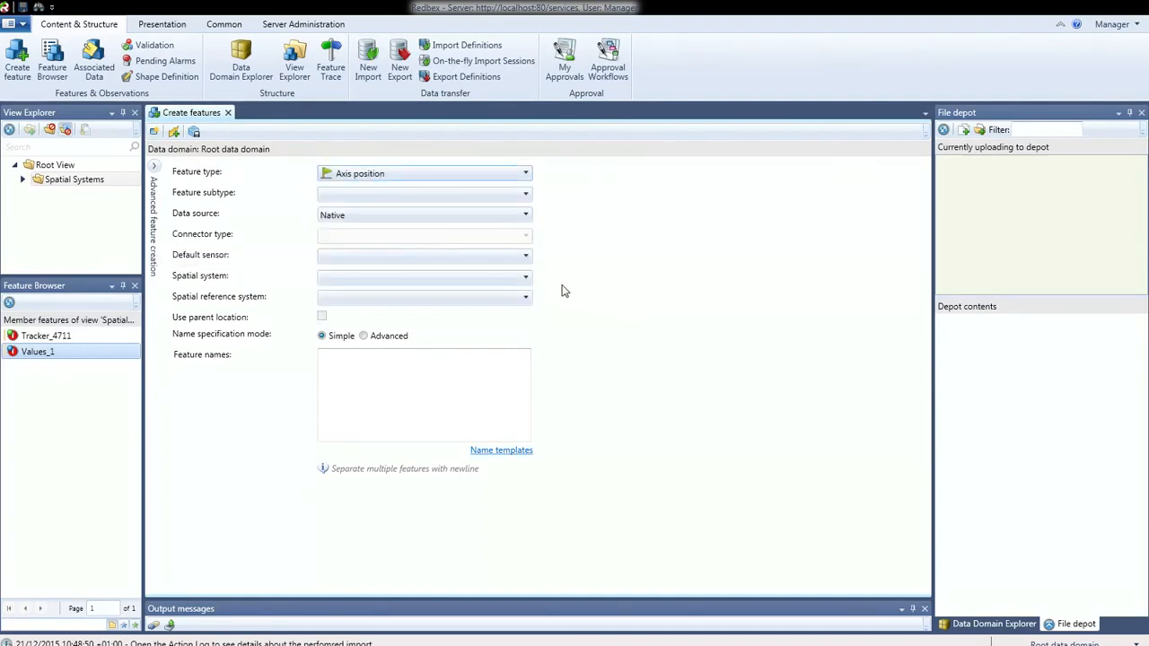
click(527, 279)
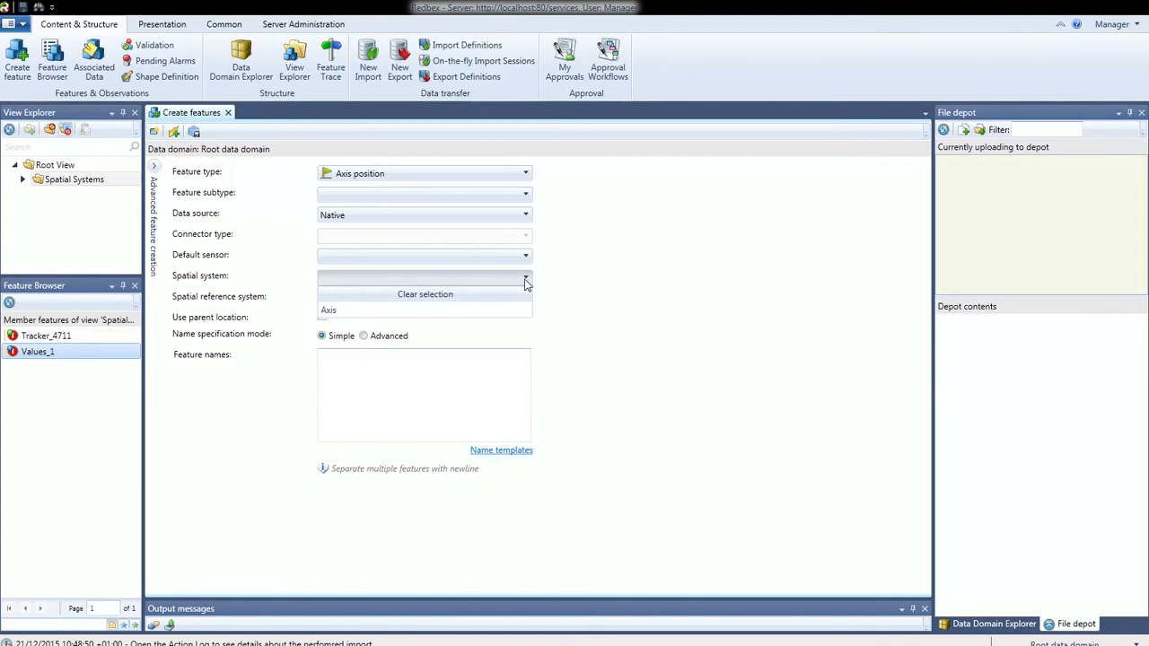
click(418, 310)
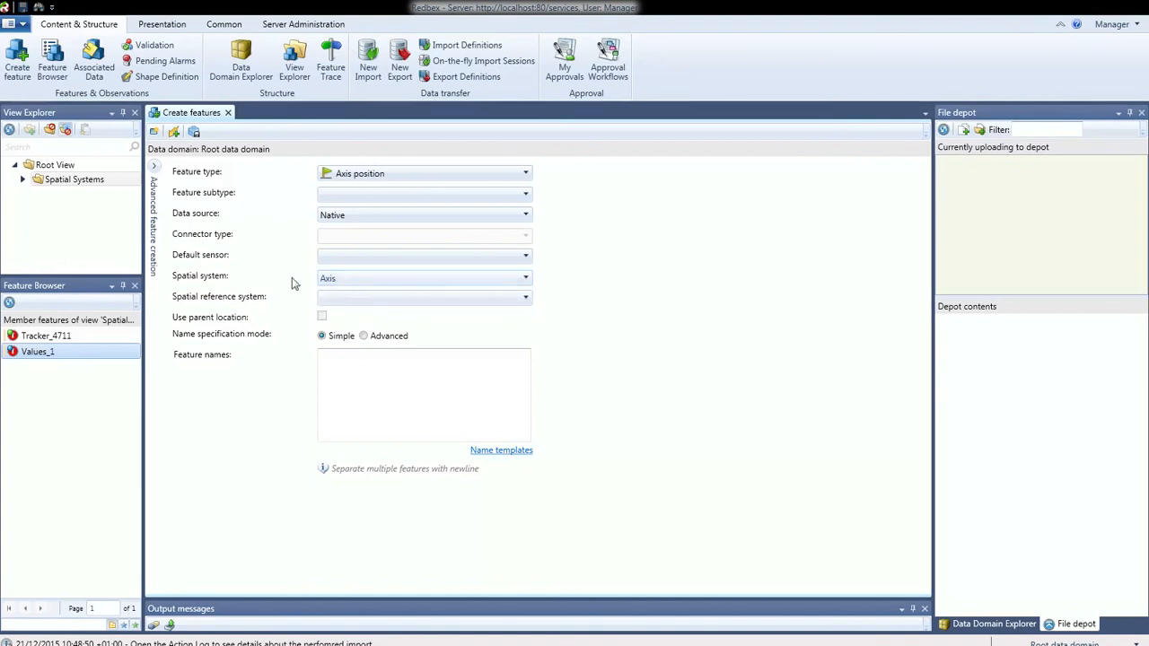
click(528, 301)
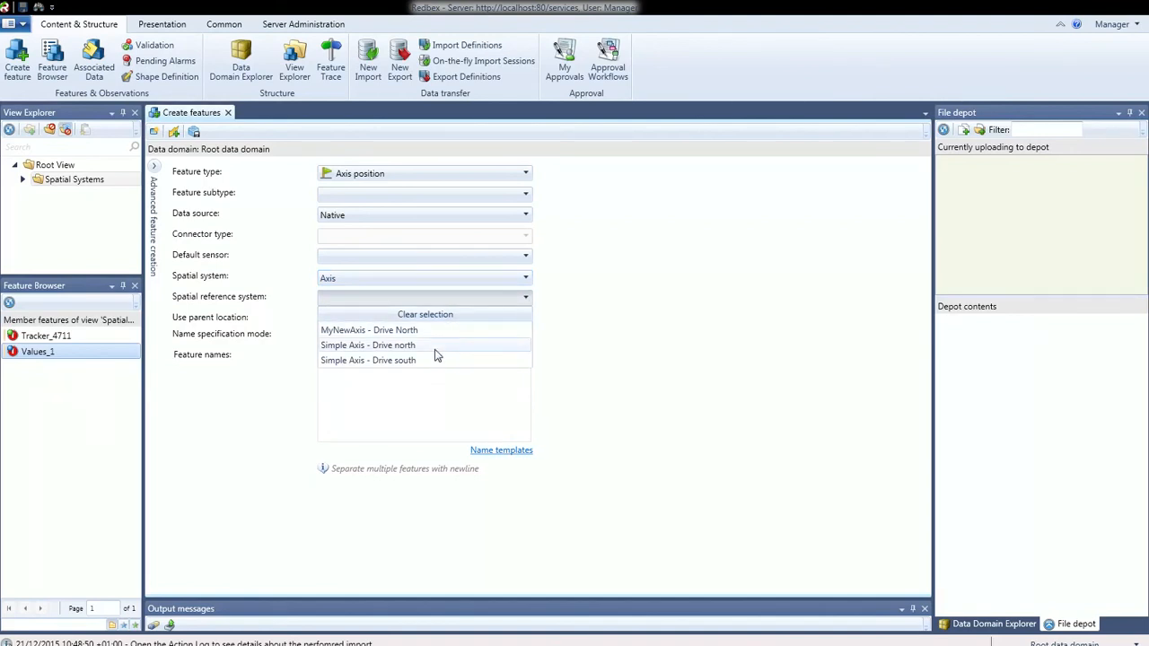
click(854, 310)
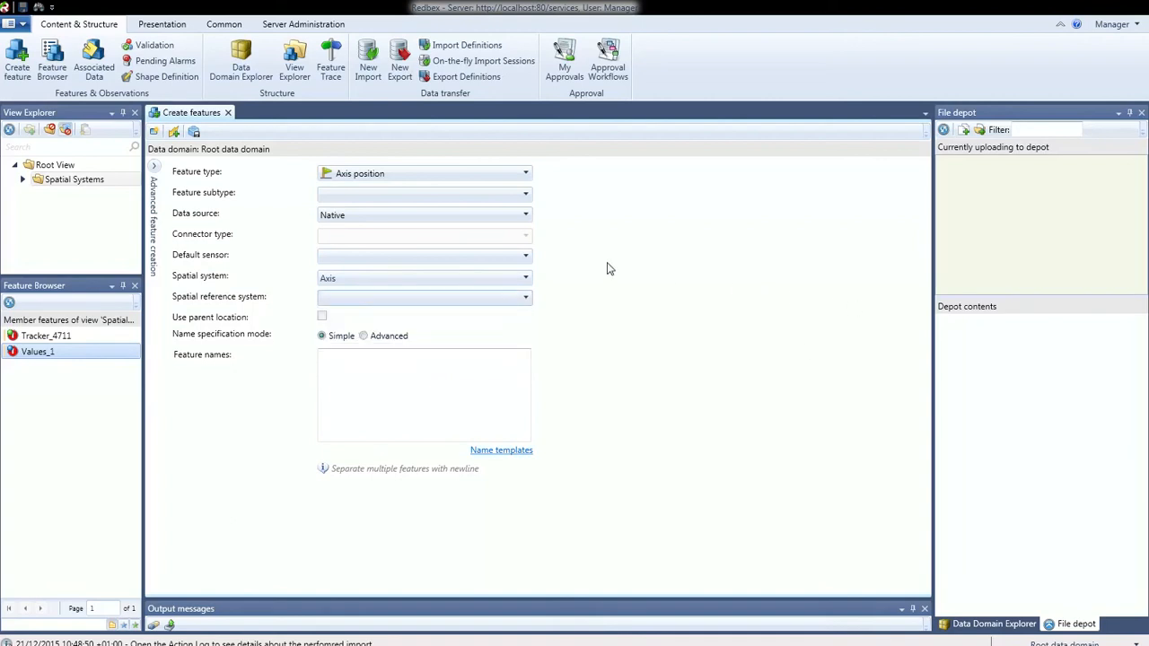
- Switch the new feature's type to 3D Movement and examine which spatial systems it supports
click(526, 177)
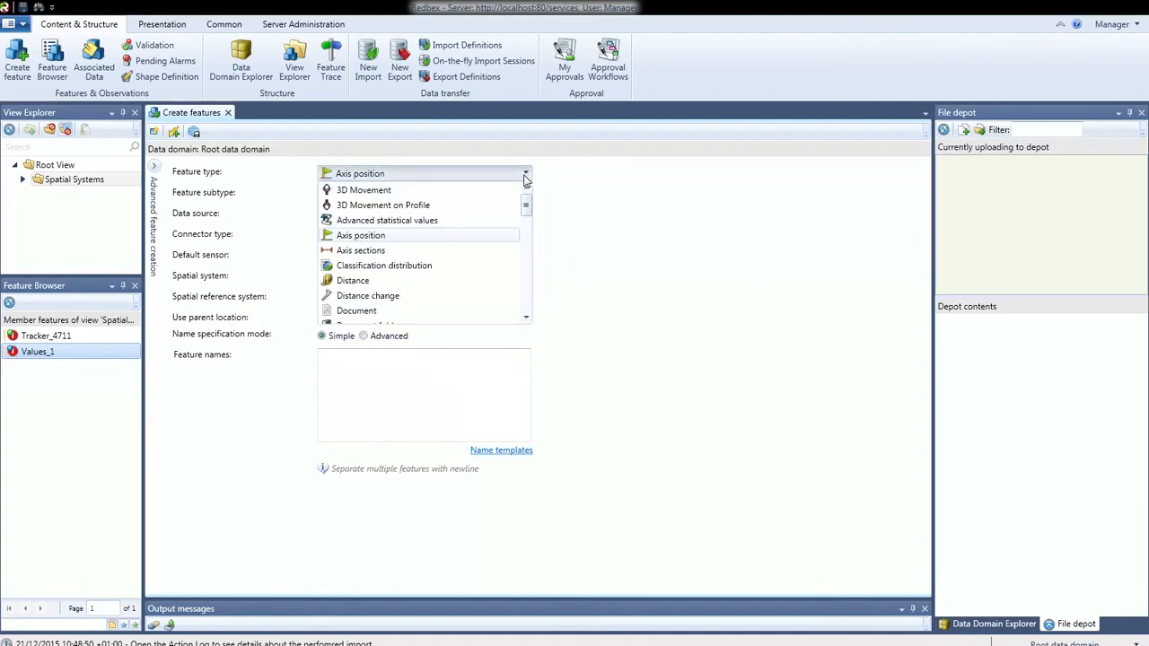
click(374, 193)
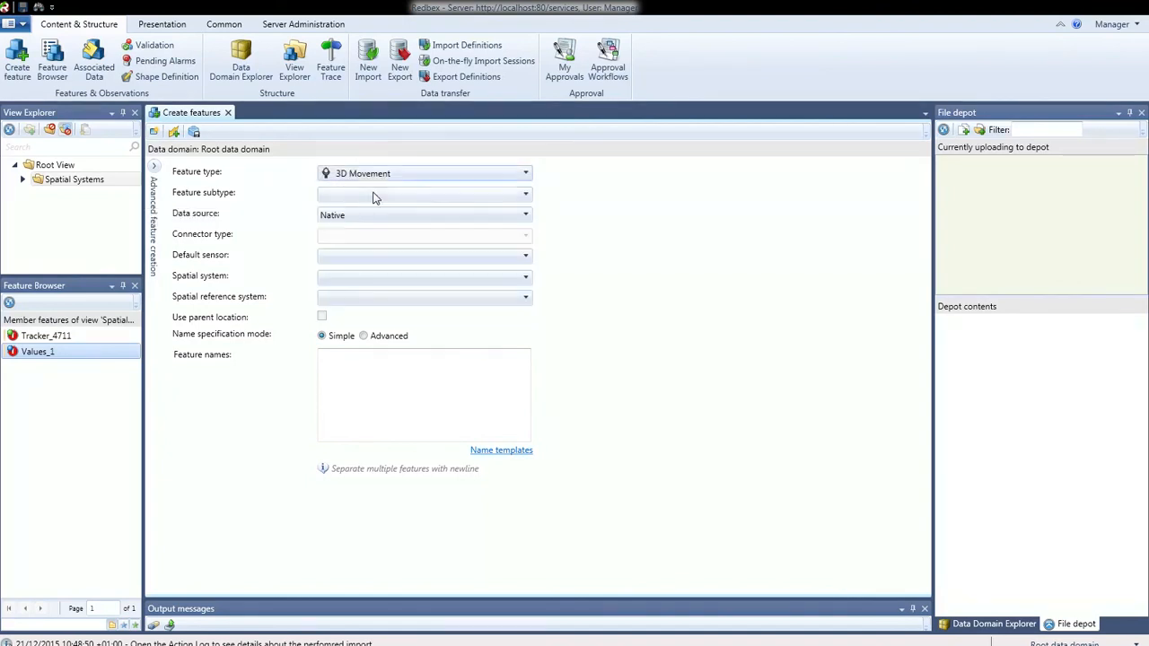
click(529, 283)
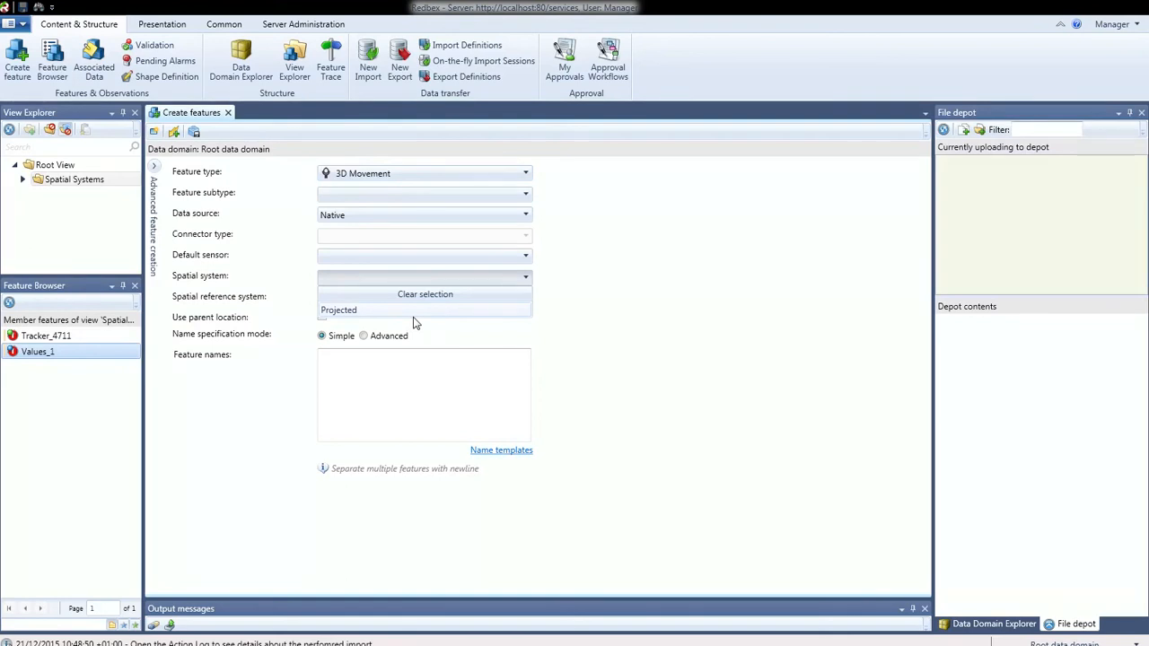
click(553, 212)
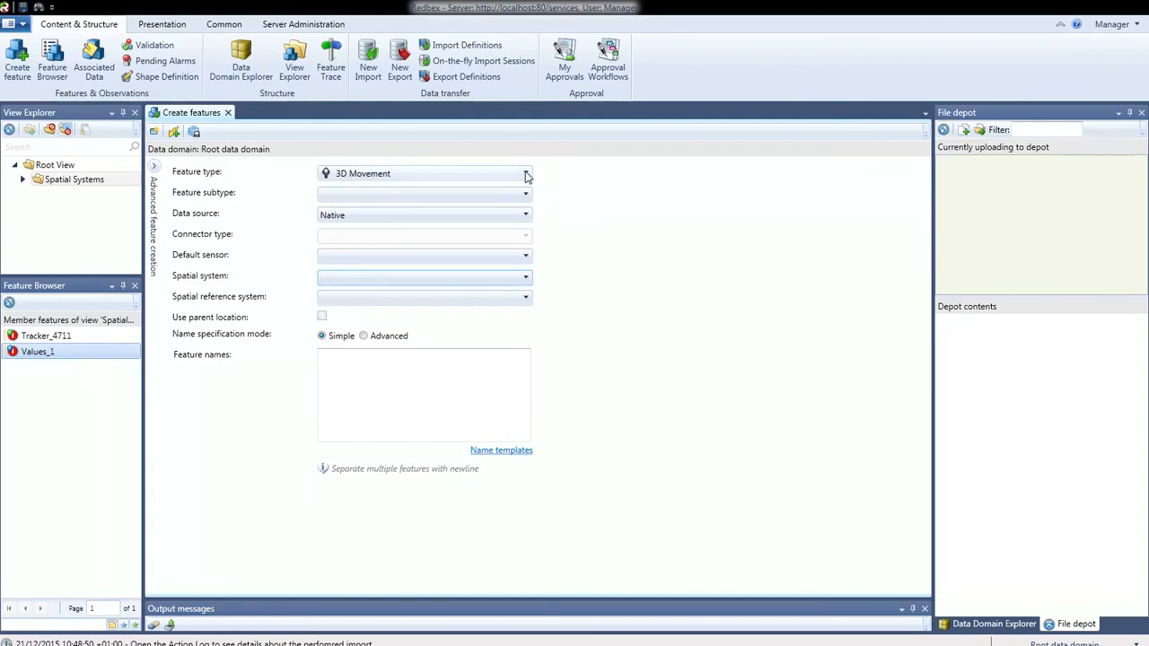
- Examine the spatial systems available for a Temperature feature, select Projected, and close the feature form without creating anything
click(526, 175)
drag(527, 206, 530, 294)
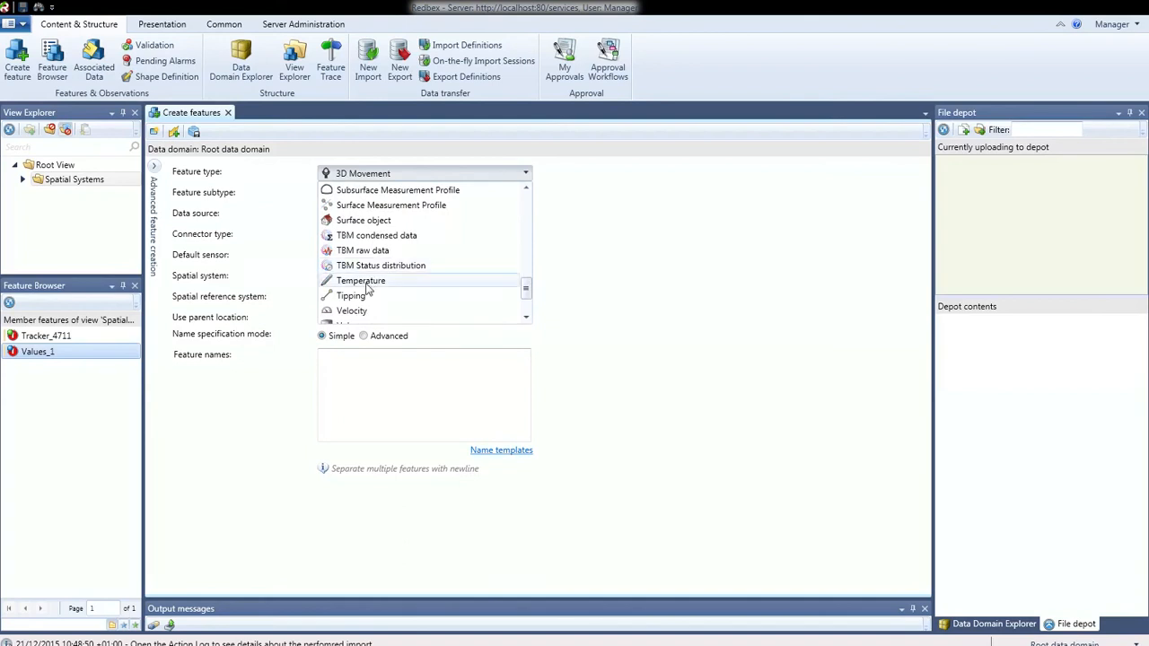
click(517, 281)
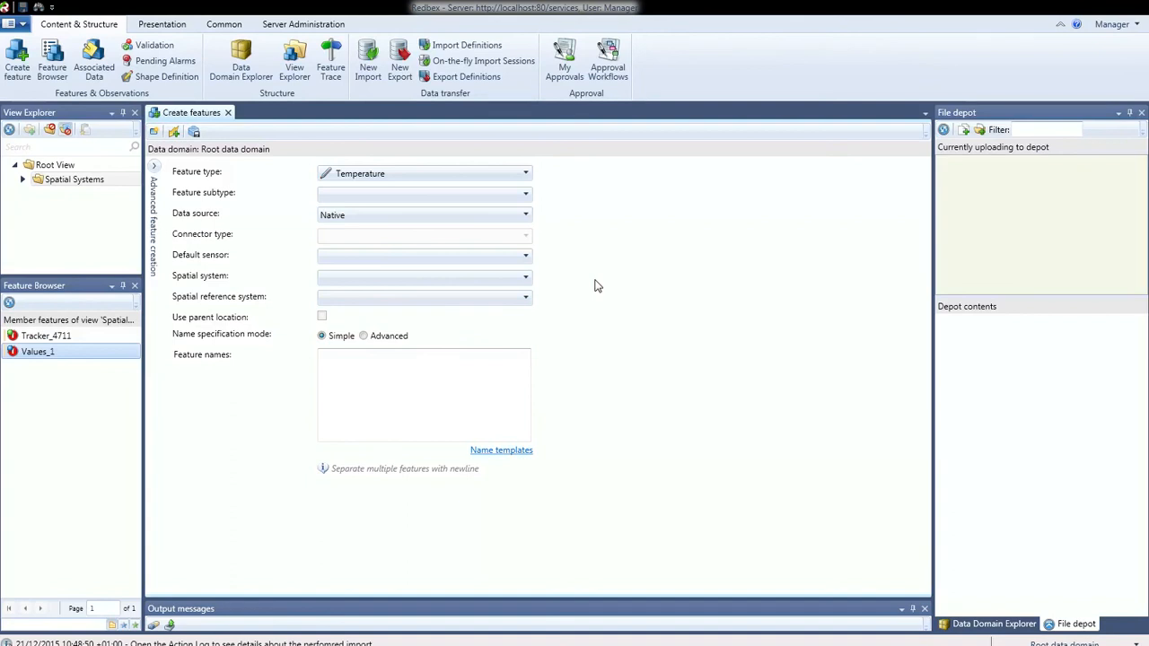
click(526, 278)
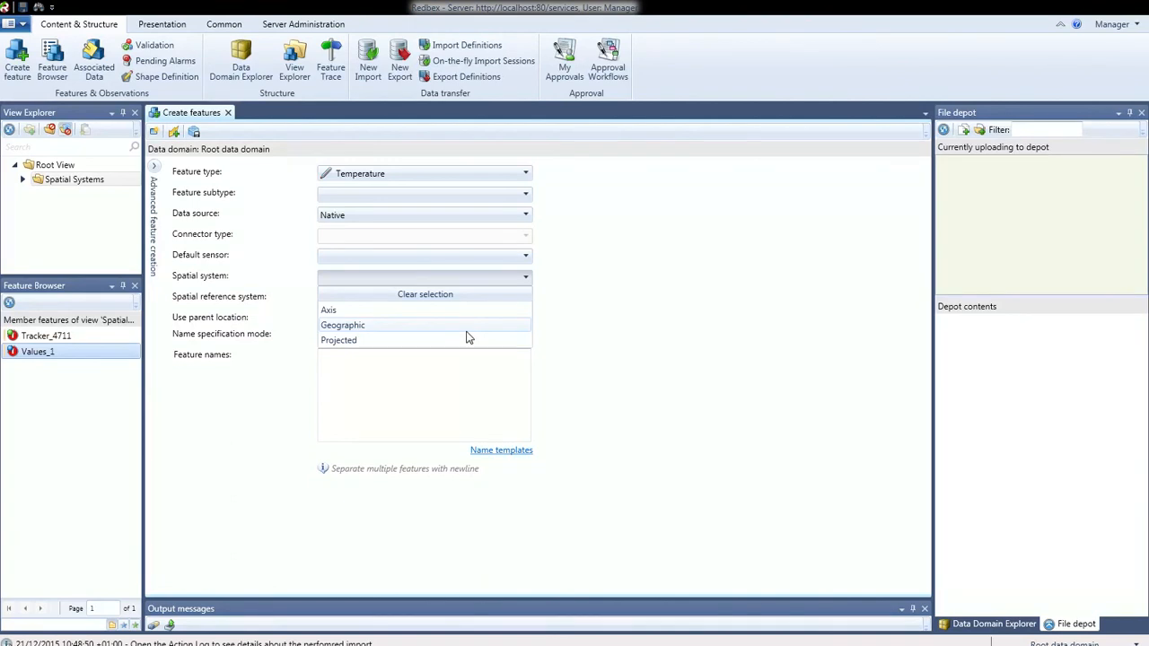
click(398, 342)
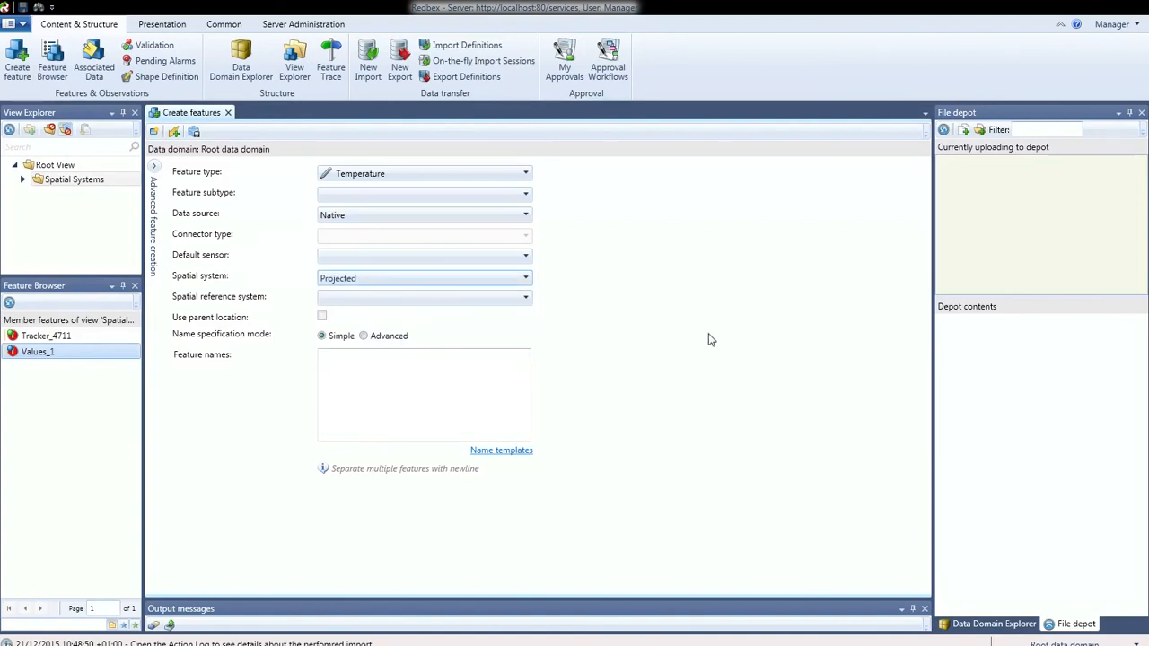
click(228, 112)
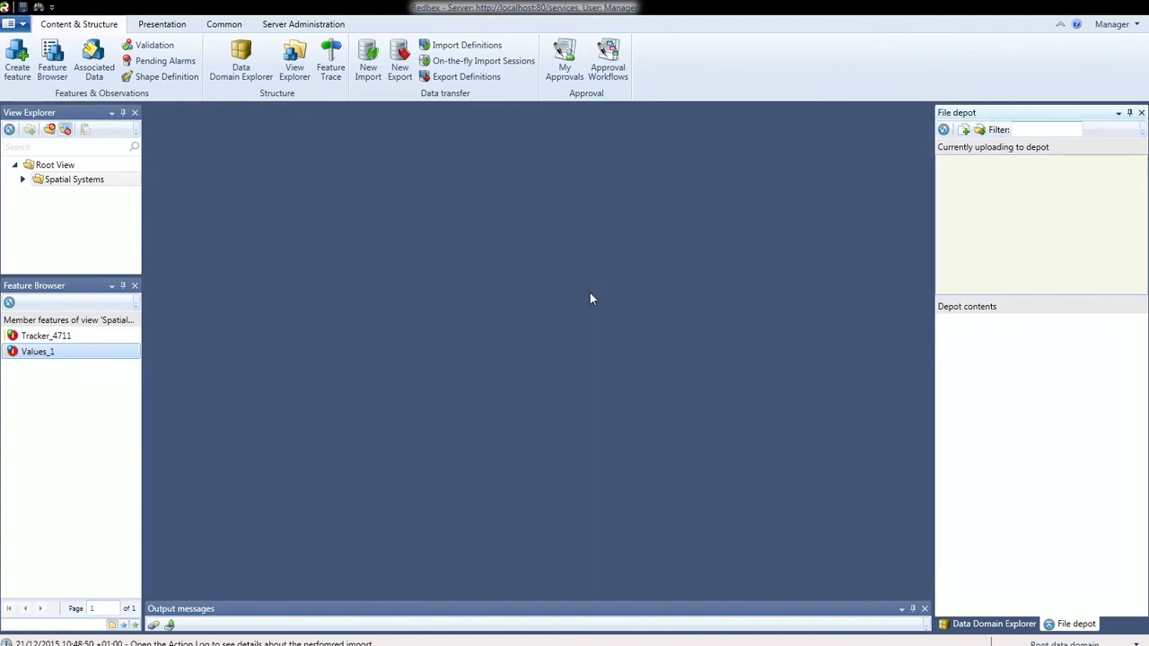
- Open the feature Values_1 to review its coordinate system and spatial data, and close it again
click(35, 355)
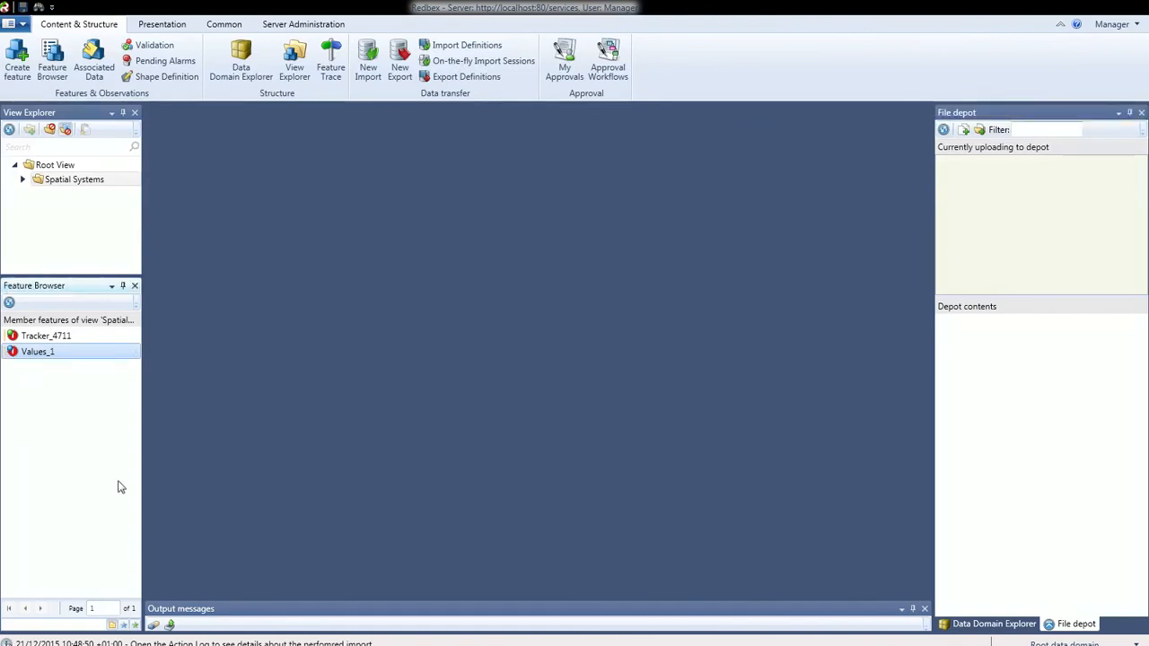
right_click(40, 353)
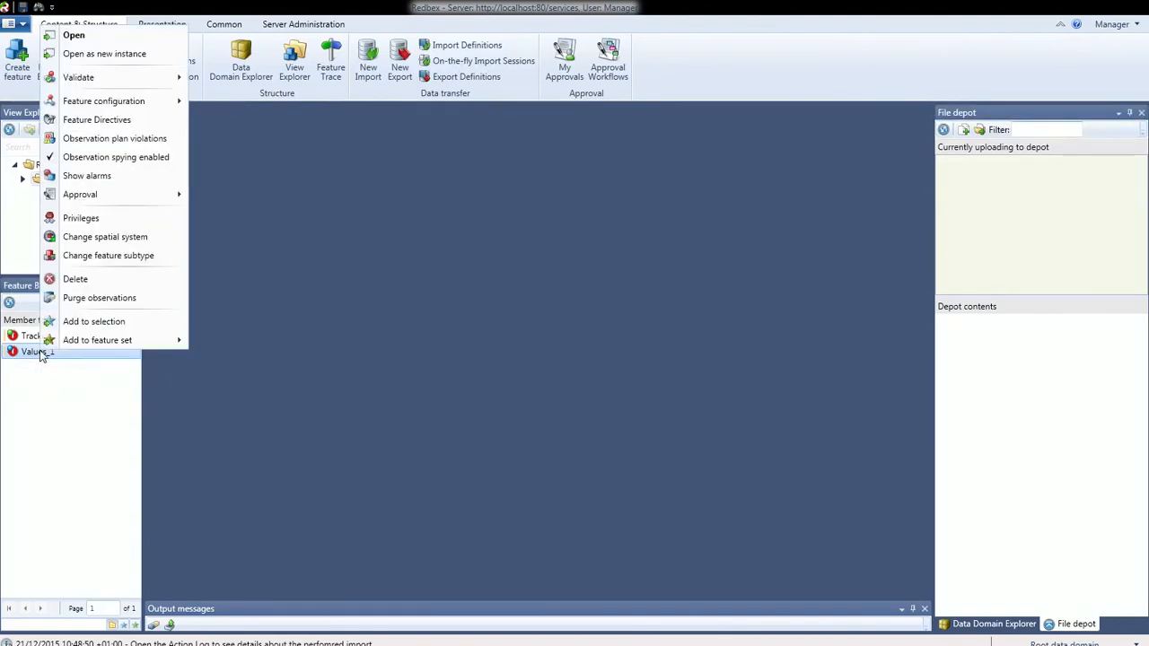
click(76, 36)
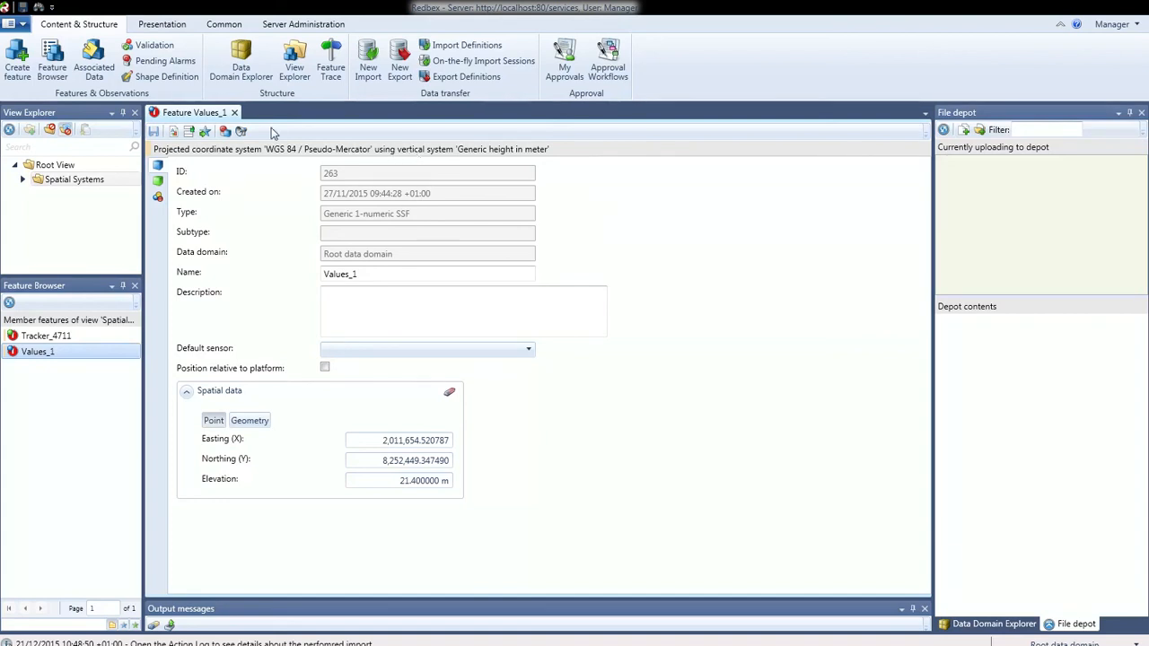
click(235, 112)
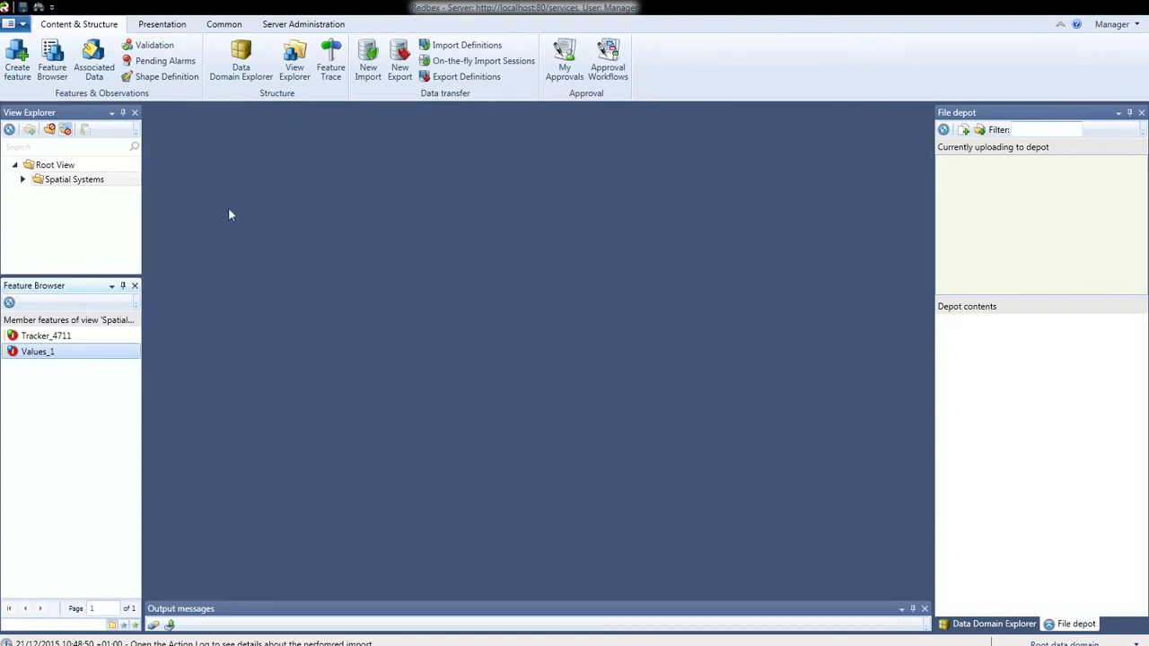
- Try to change the spatial system of Values_1 to Geographic with the WGS 84 reference system
right_click(63, 360)
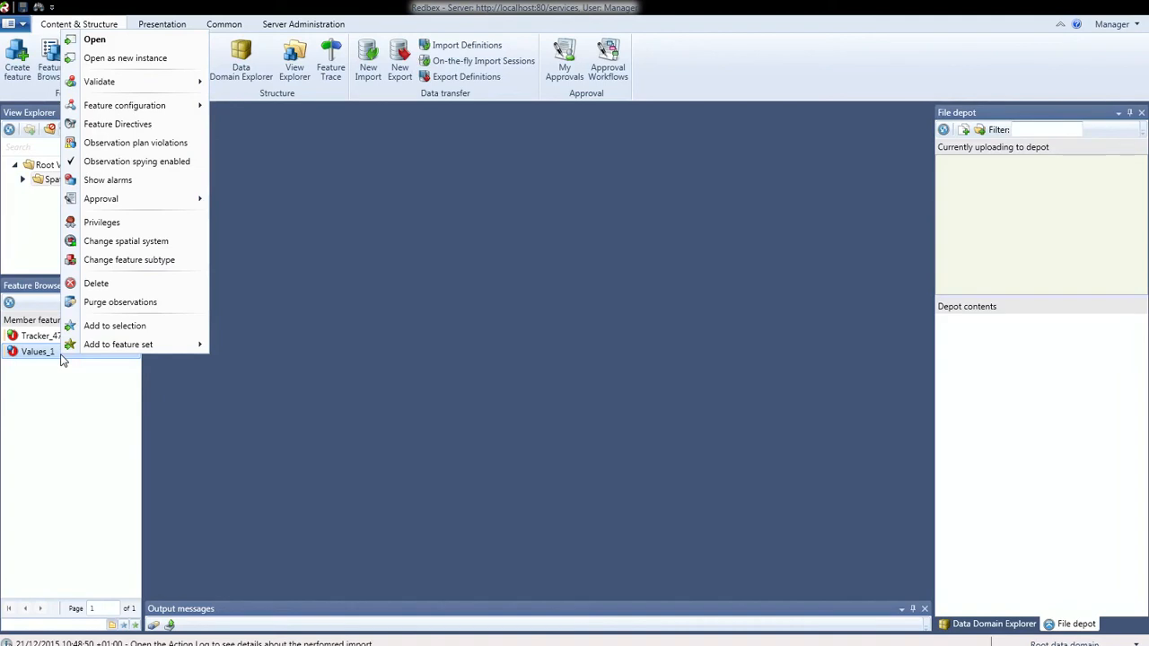
click(101, 244)
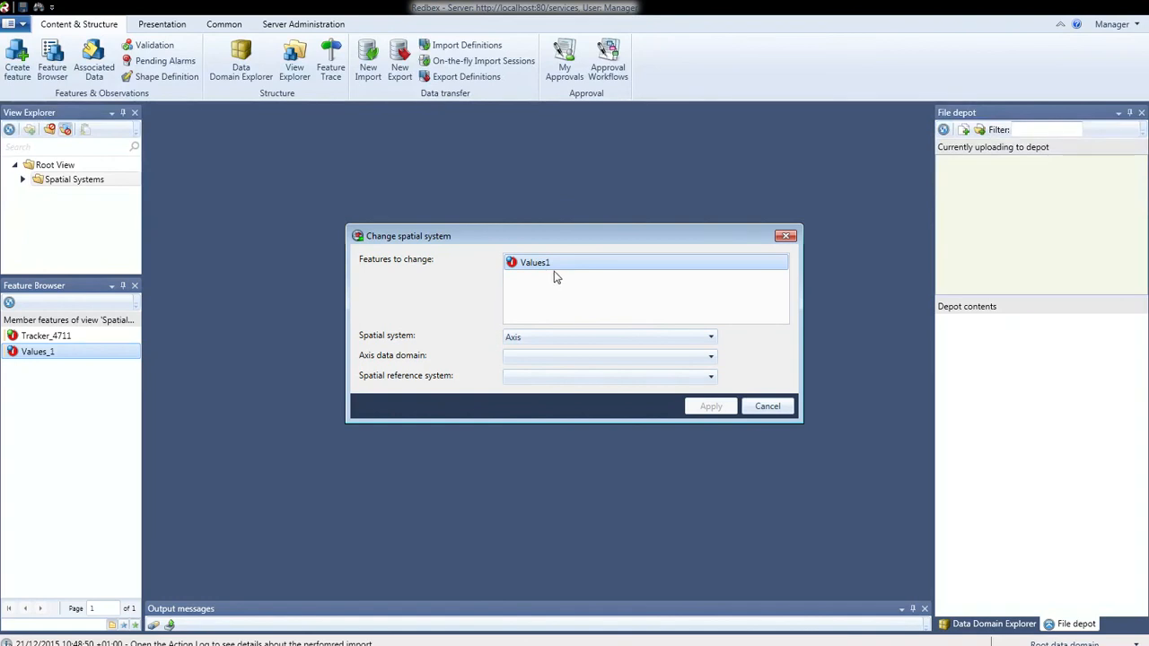
click(711, 341)
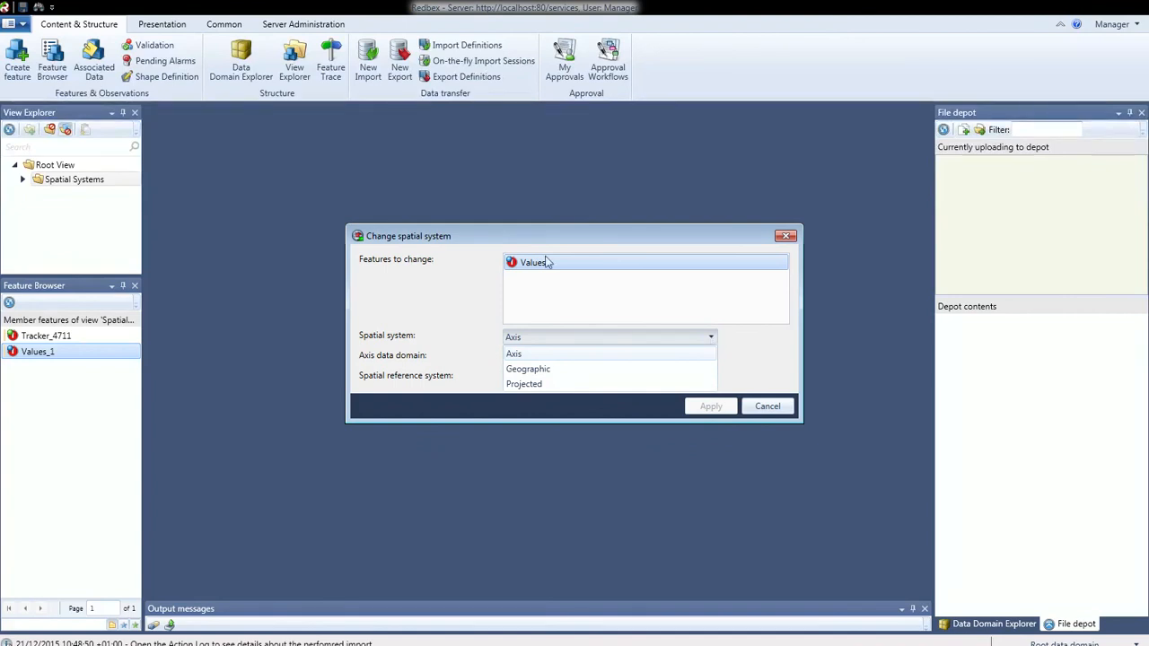
click(543, 379)
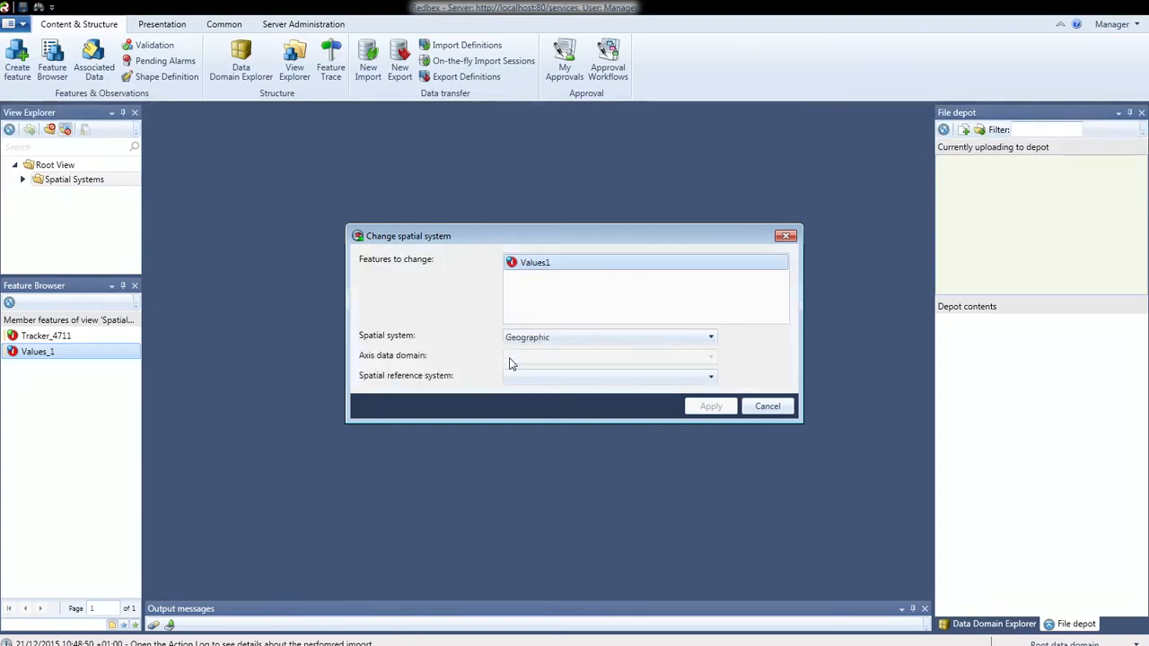
click(547, 379)
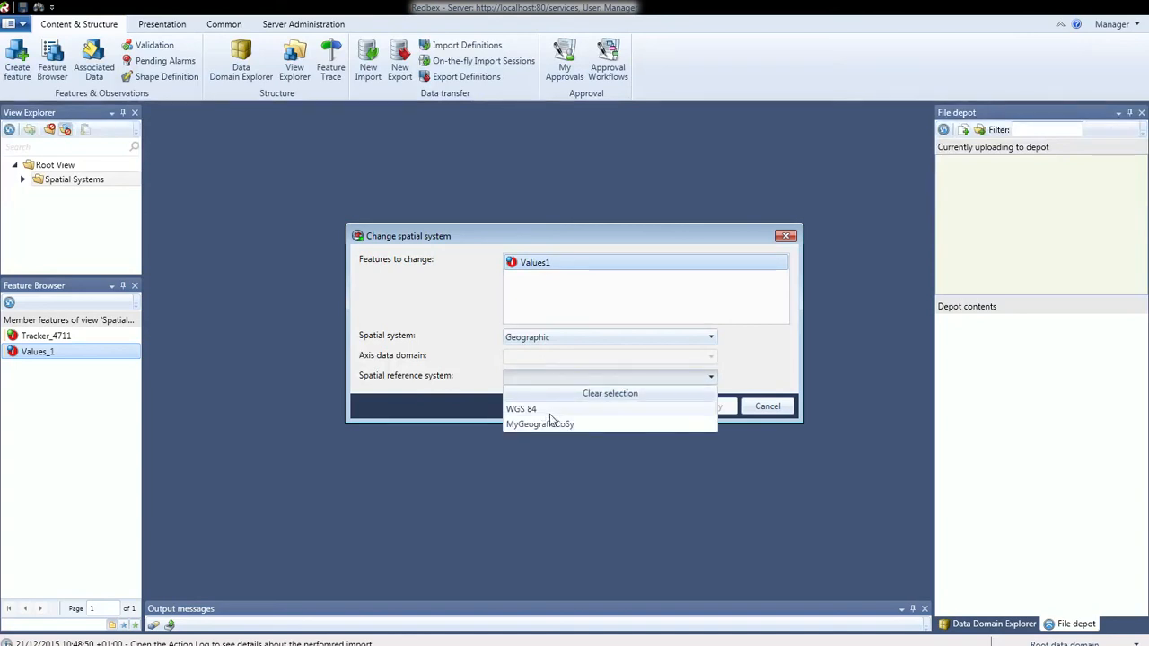
click(549, 410)
click(711, 406)
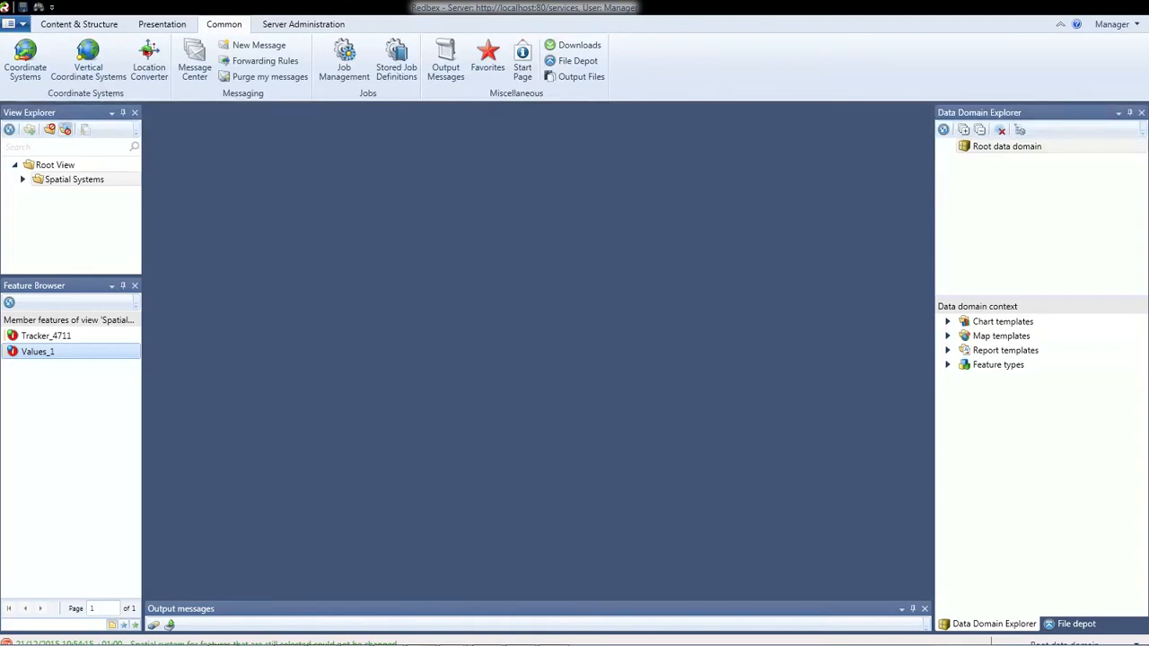
- Open the Location Converter and define the source as projected WGS 84 / UTM32N with easting 47.839481 and northing 13.175059
click(154, 68)
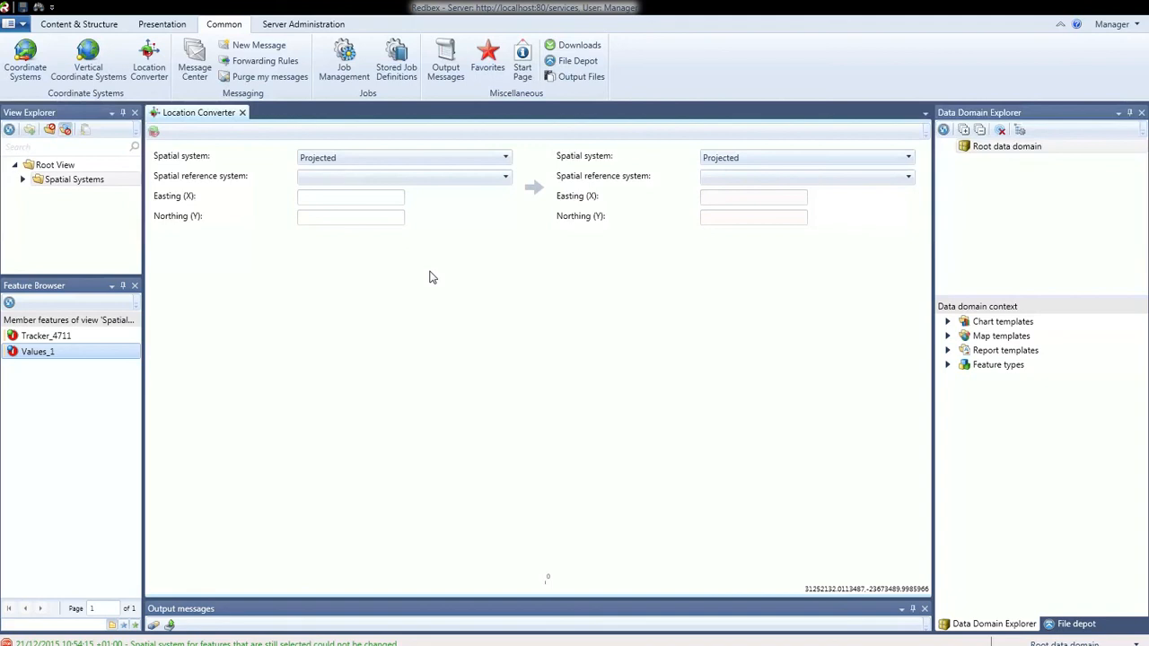
click(428, 184)
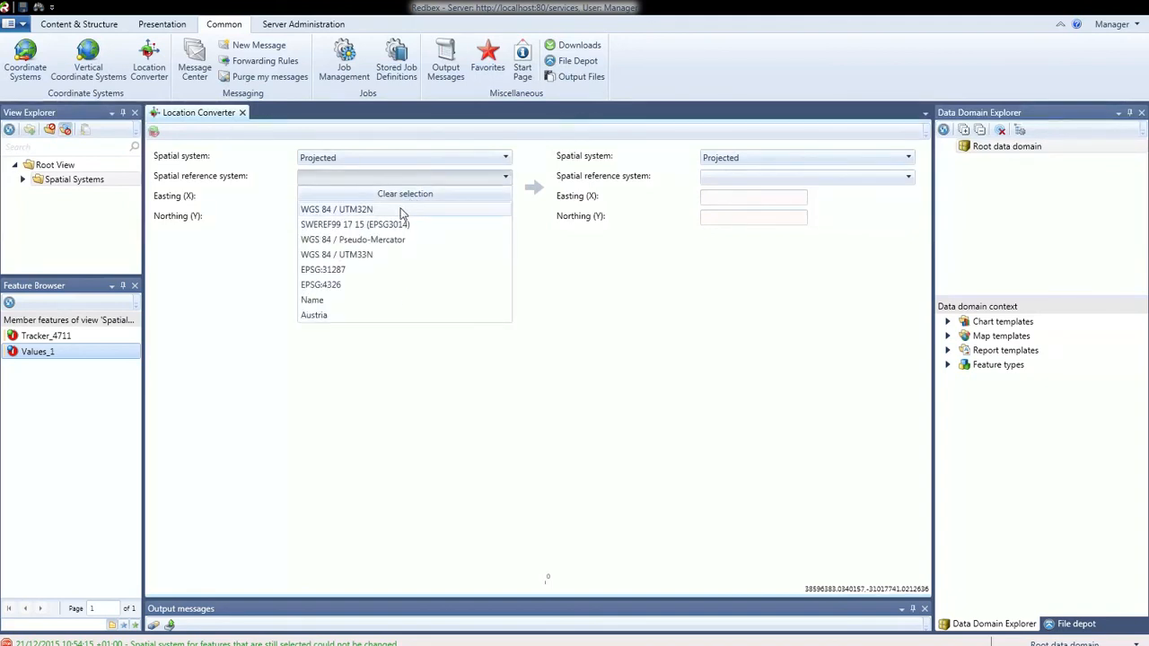
click(400, 210)
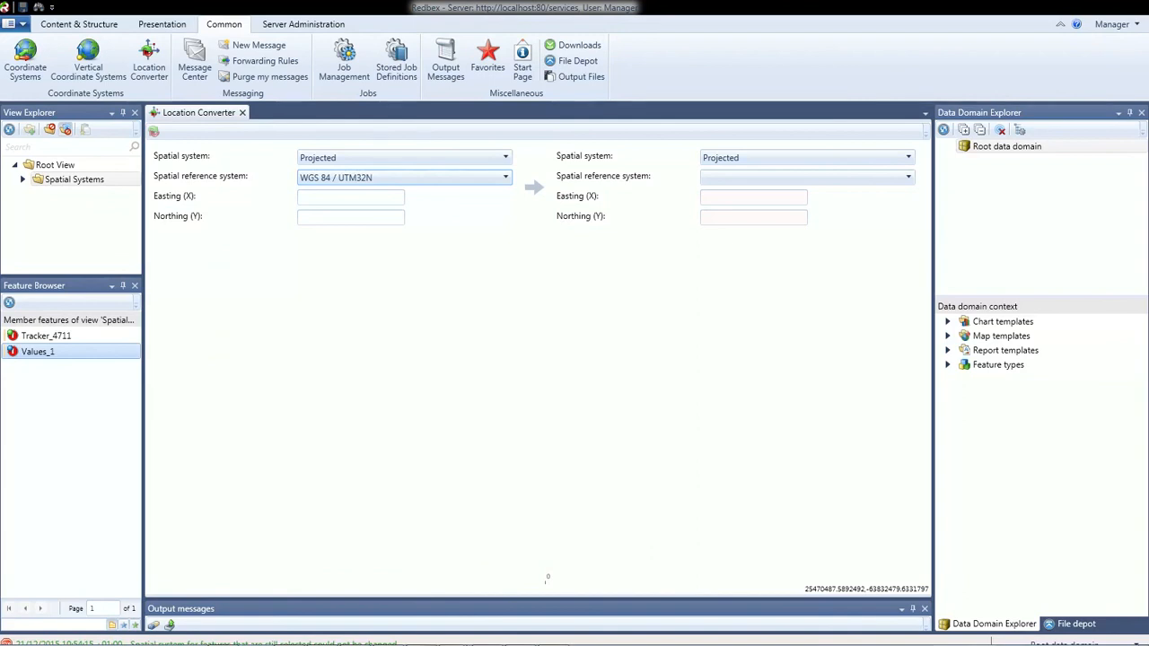
click(340, 219)
text(13.175059)
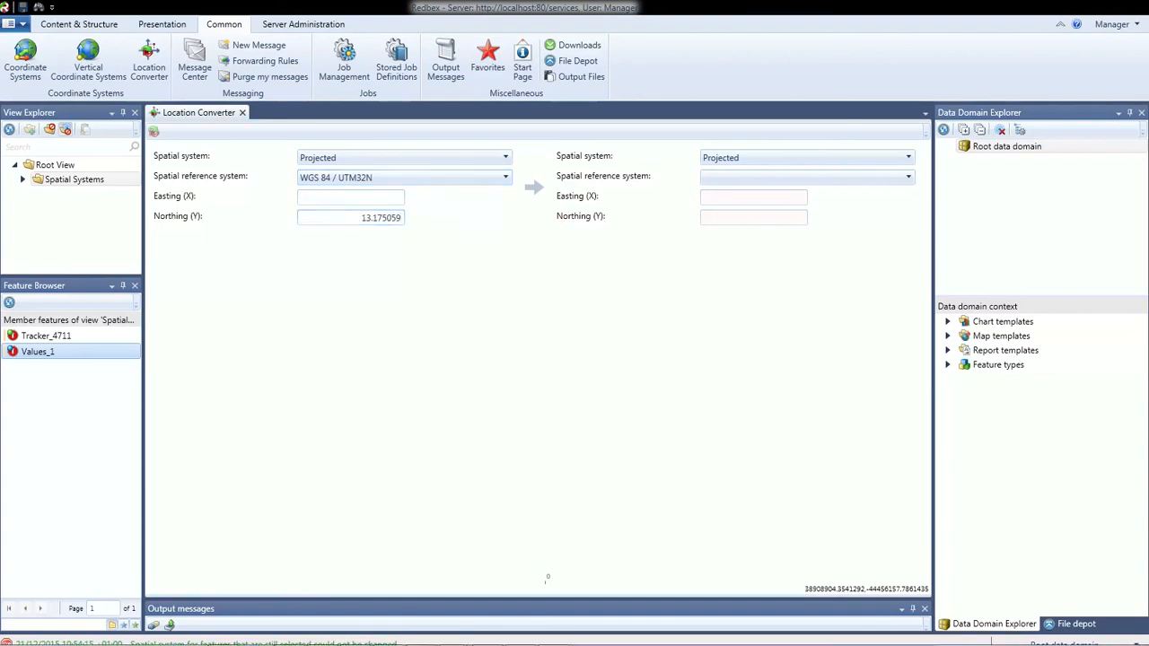
click(356, 199)
text(47.839481)
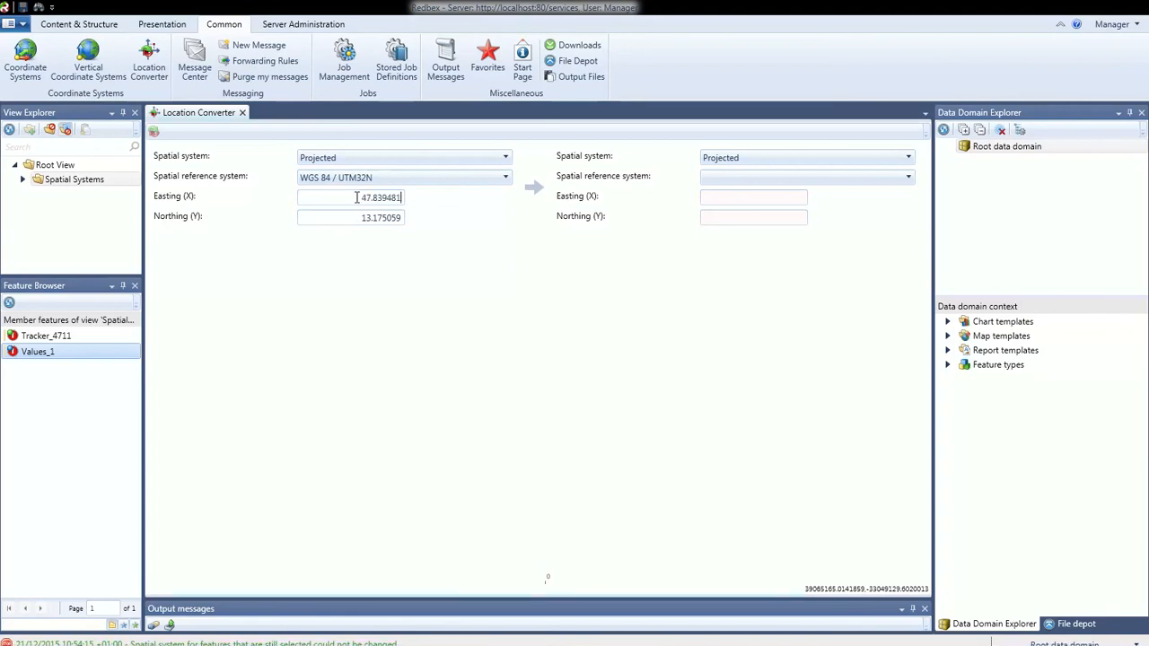
- Set the target spatial reference system to Austria and convert the location
click(779, 180)
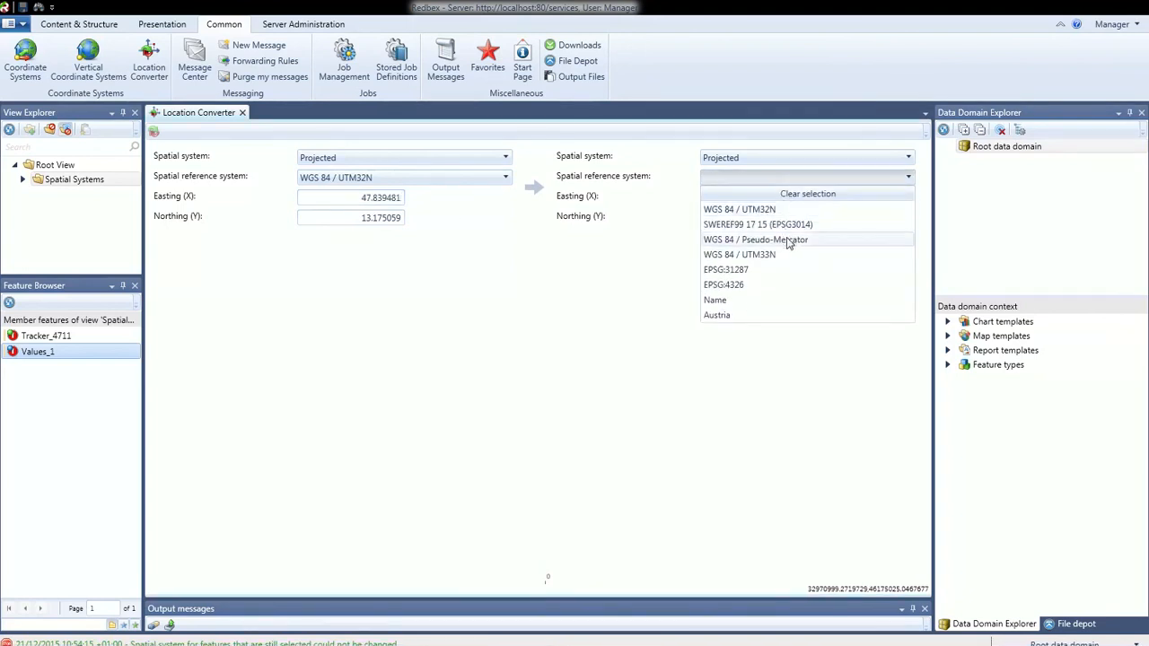
click(731, 317)
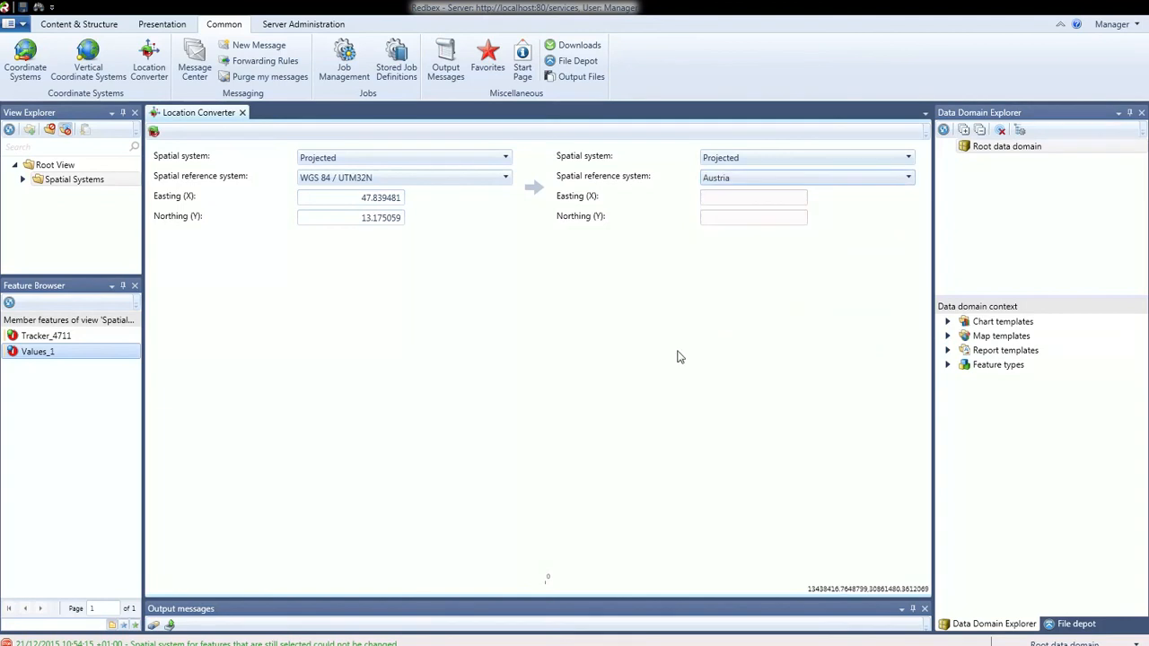
click(534, 190)
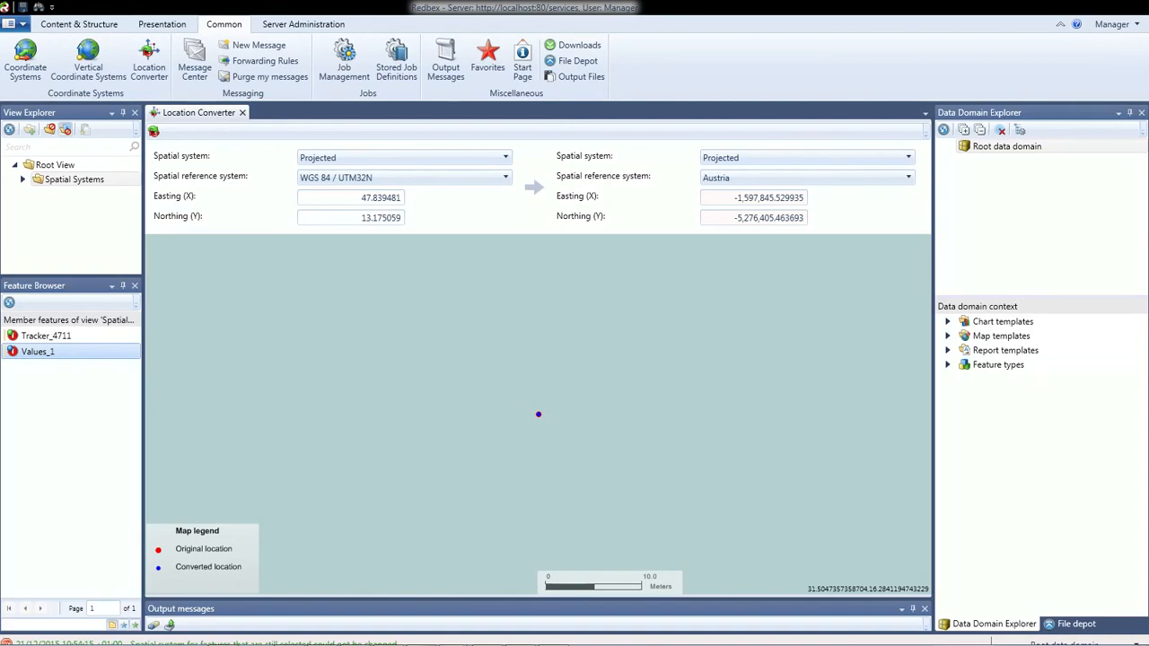
- Switch to the Redbex Reference Manual in the browser and review the table of possible transformations between spatial systems
drag(0, 121, 424, 1)
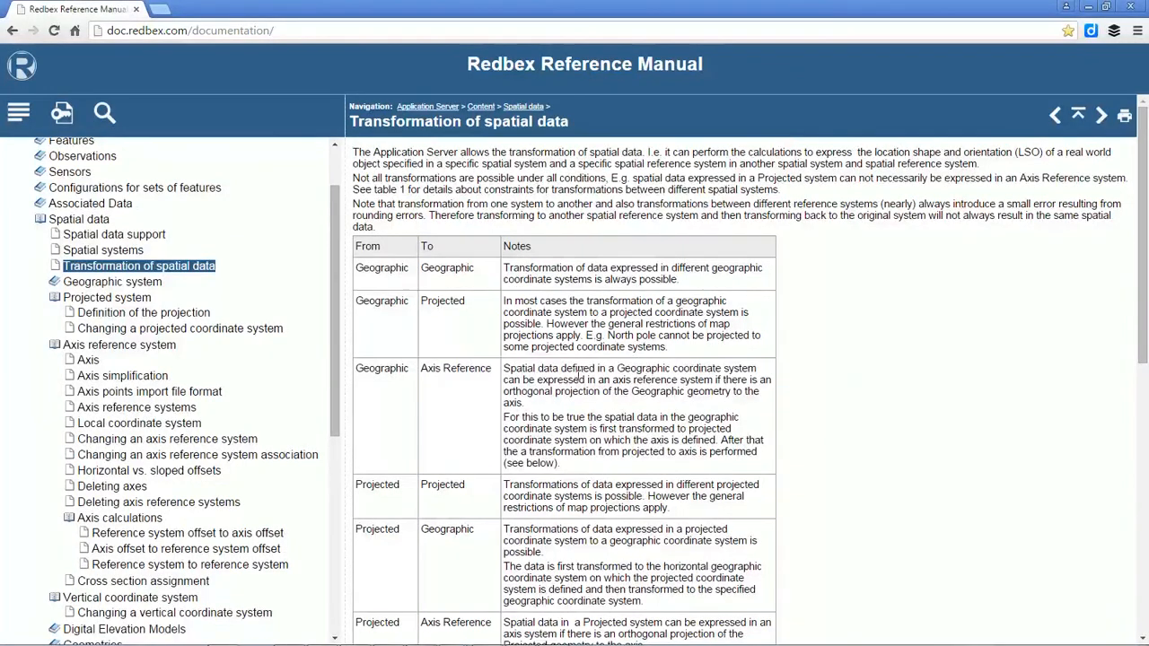
scroll(538, 370, down, 1)
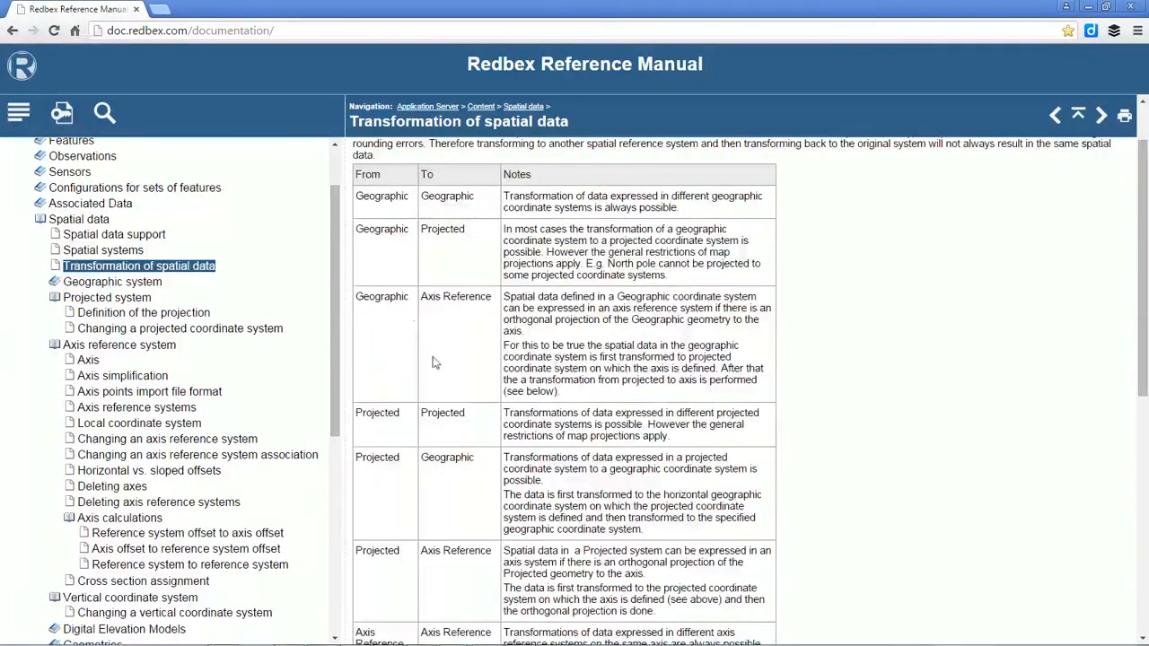
scroll(542, 437, up, 1)
scroll(541, 437, down, 1)
- Read the manual topic Changing a projected coordinate system and restore the browser window to its smaller size
drag(333, 329, 334, 381)
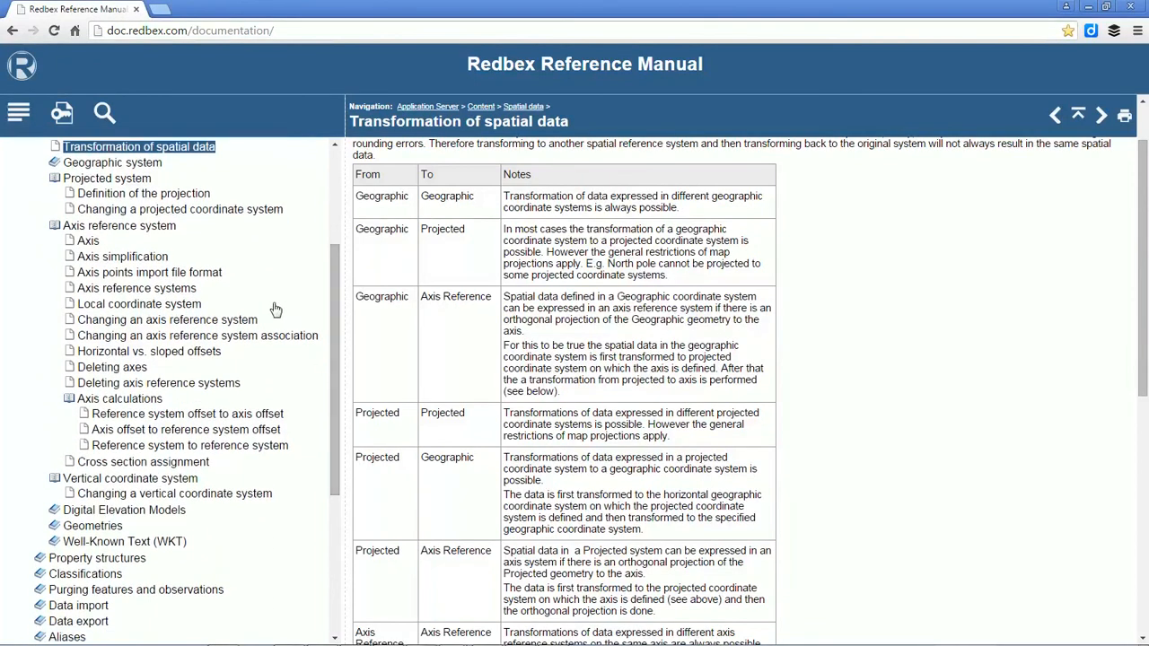
scroll(331, 363, up, 1)
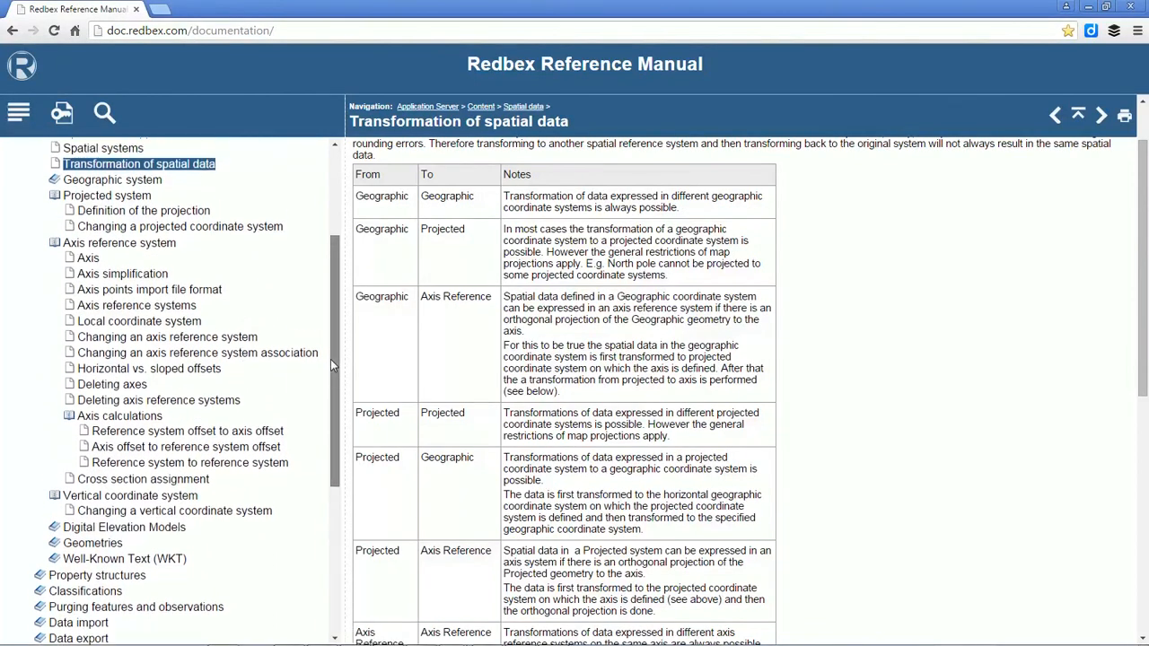
click(147, 235)
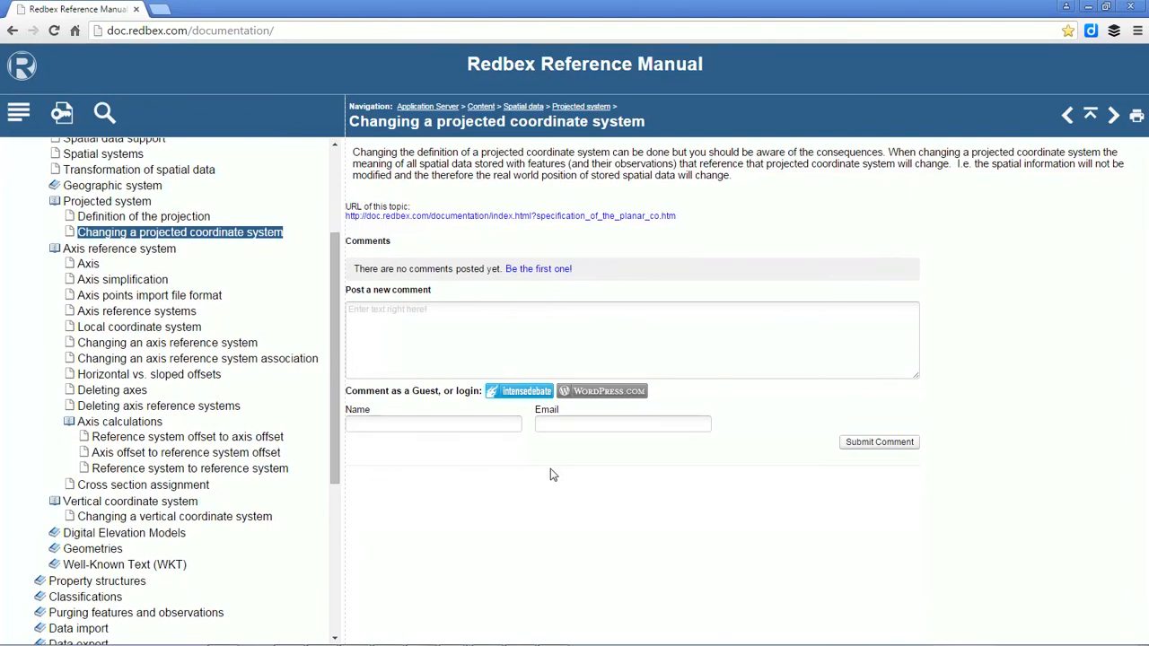
scroll(333, 378, up, 1)
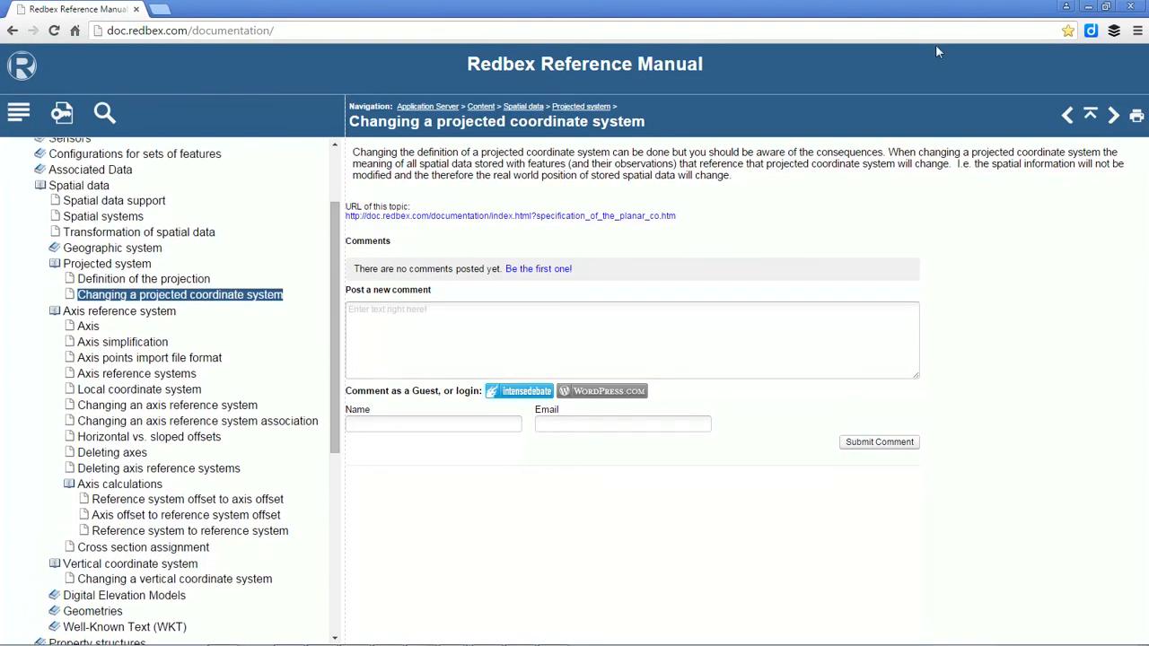
click(1106, 7)
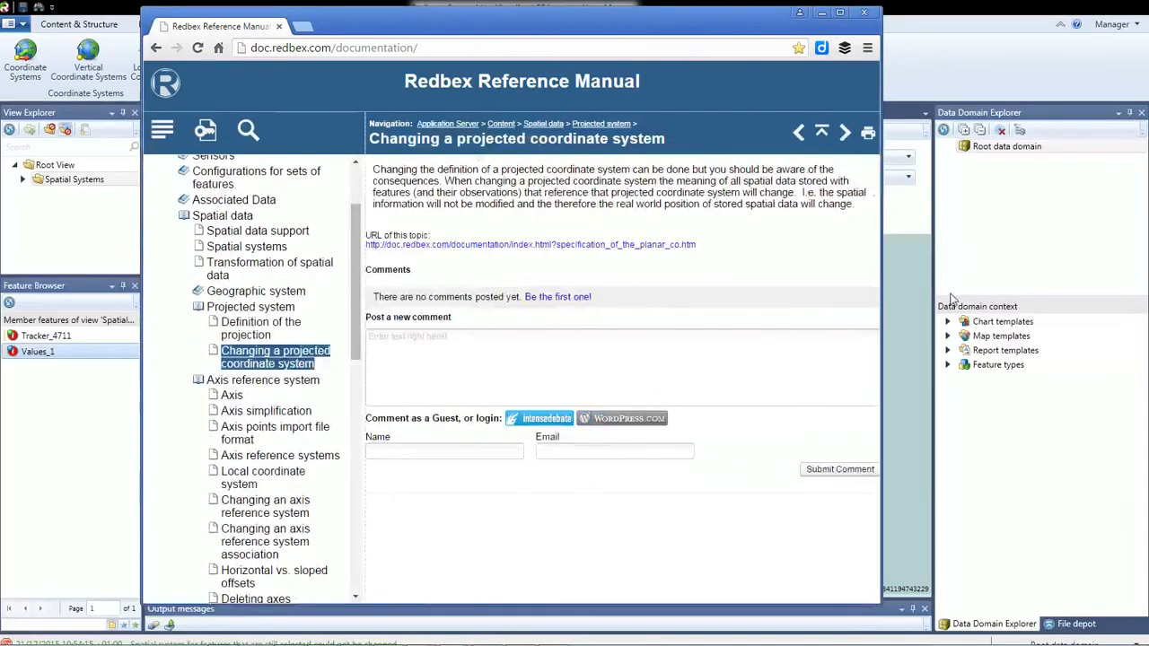